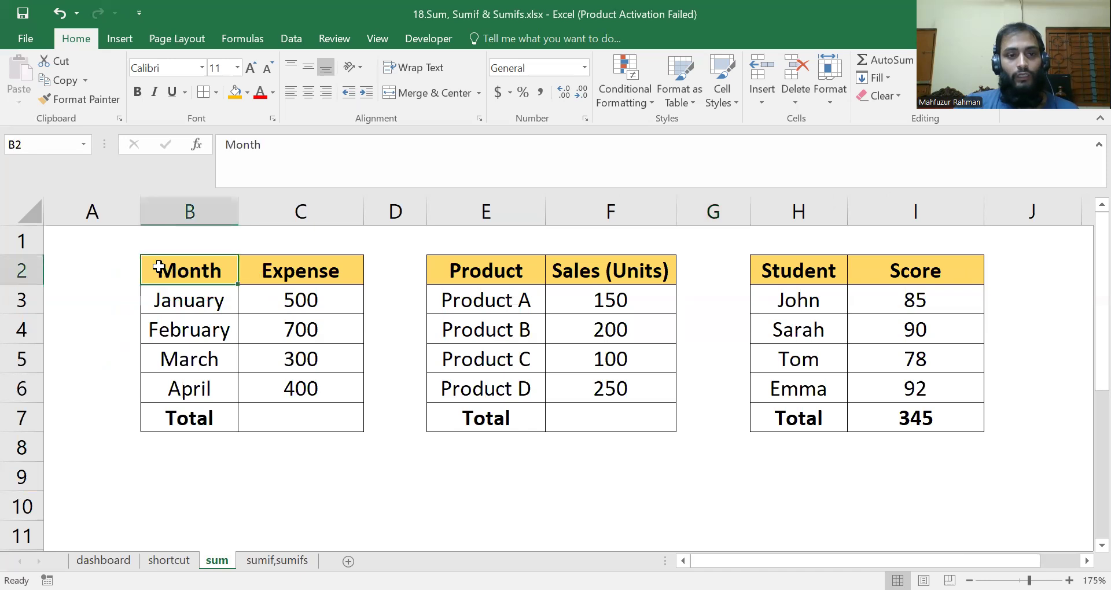
- Clear the existing total in cell I7 of the Student Score table on the sum sheet
left_click(576, 267)
left_click(835, 271)
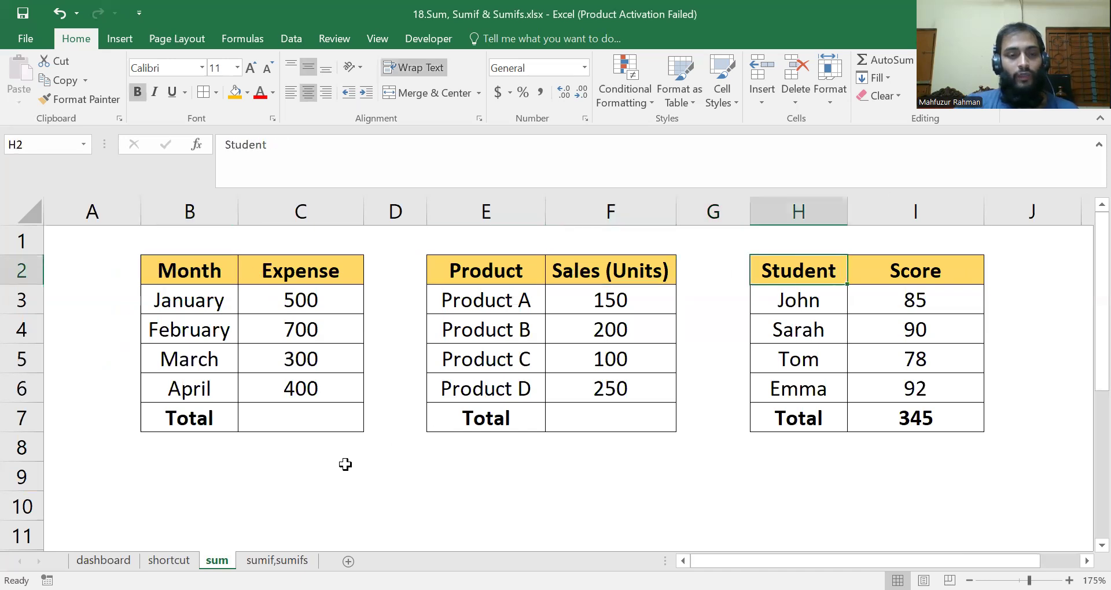
left_click(322, 476)
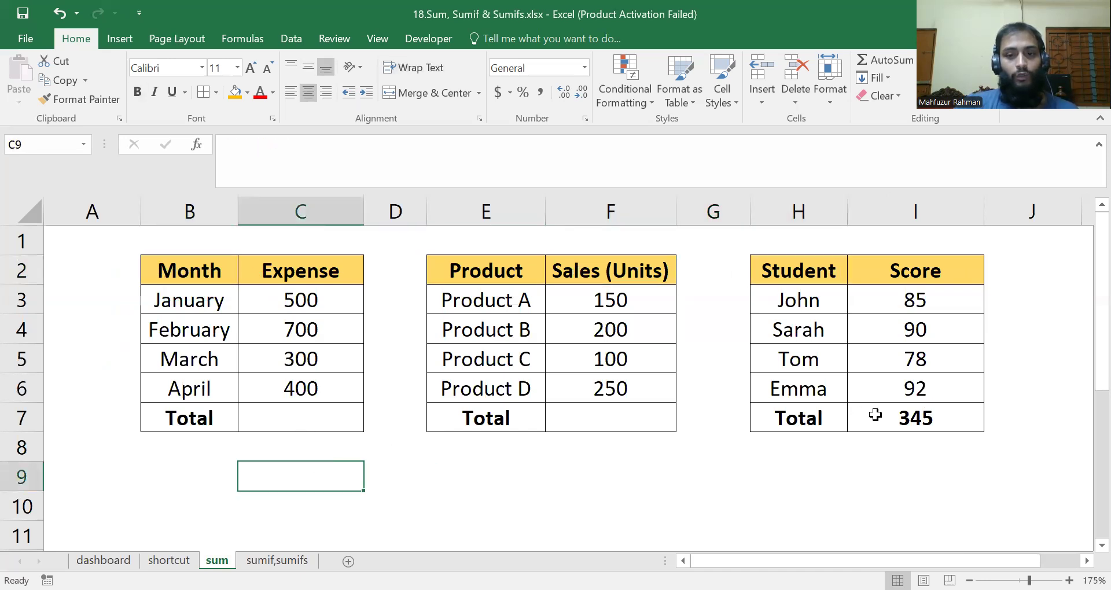
left_click(905, 415)
key("Delete")
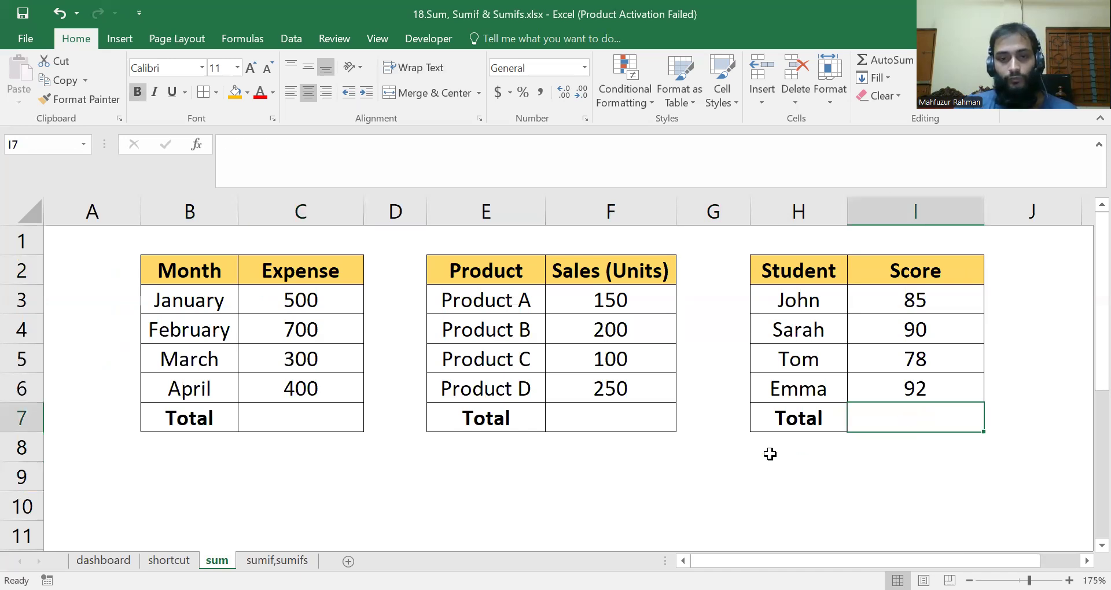
left_click(684, 476)
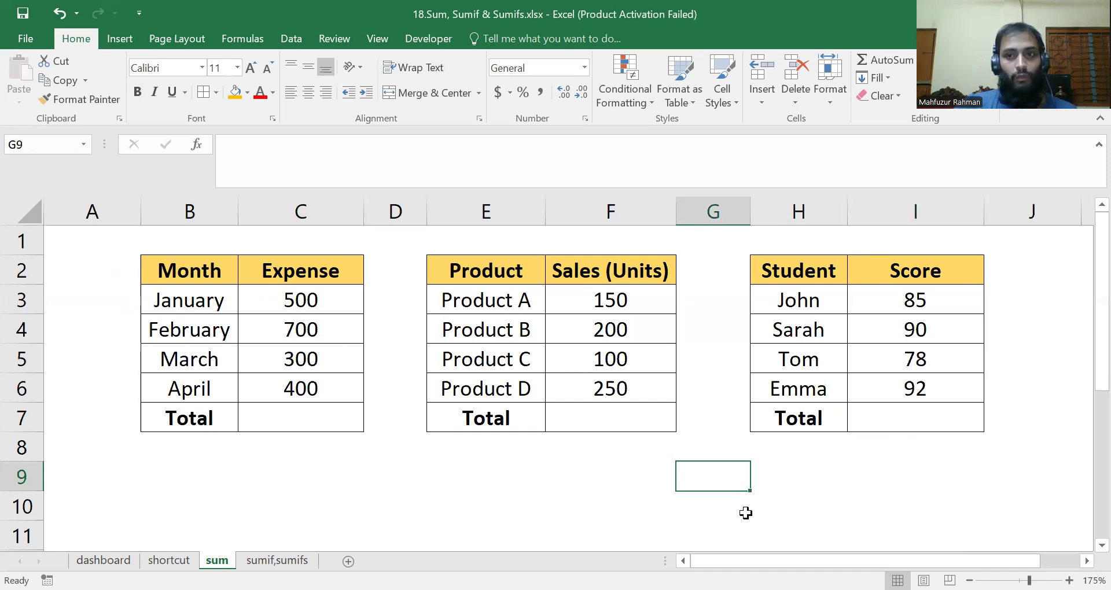
left_click(297, 419, "ctrl")
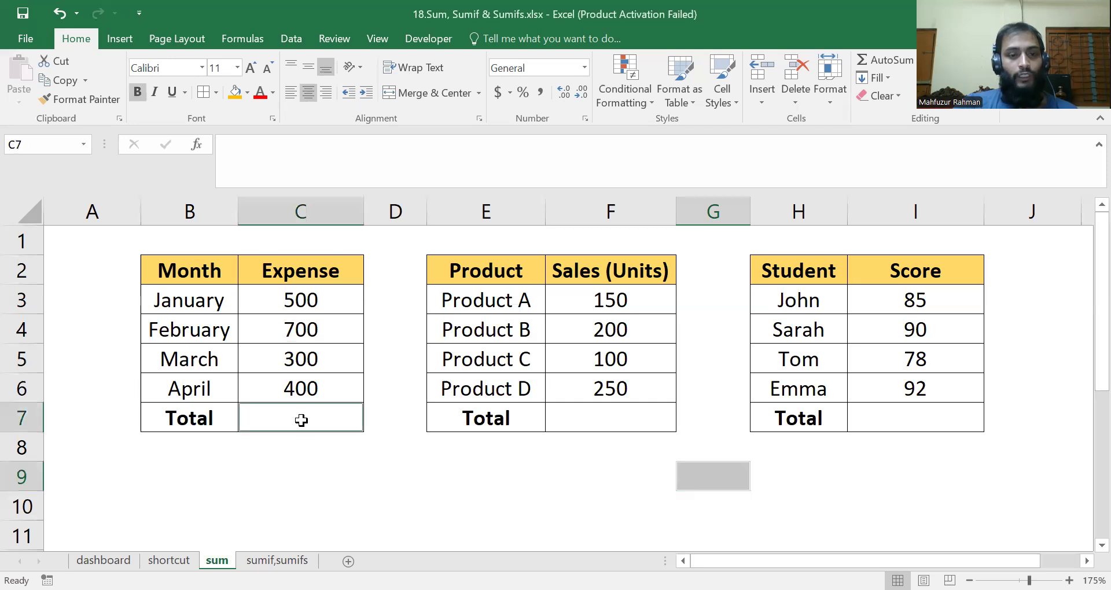
left_click(596, 419, "ctrl")
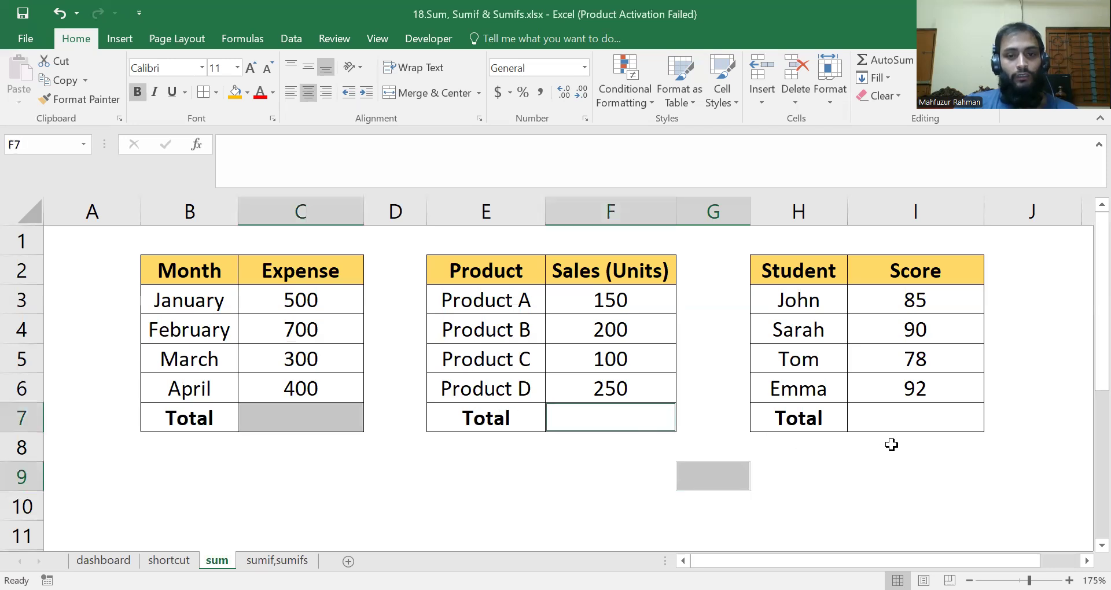
left_click(909, 414, "ctrl")
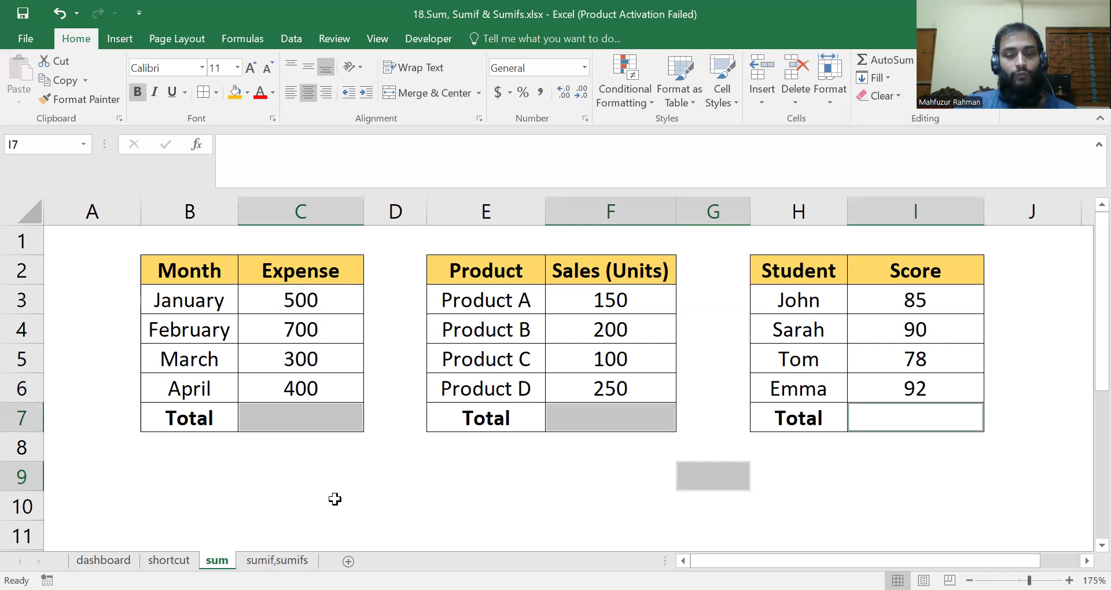
left_click(435, 501)
- Insert AutoSum totals for Expense, Sales (Units) and Score in cells C7, F7 and I7 at once, and check C7's formula
left_click(276, 417)
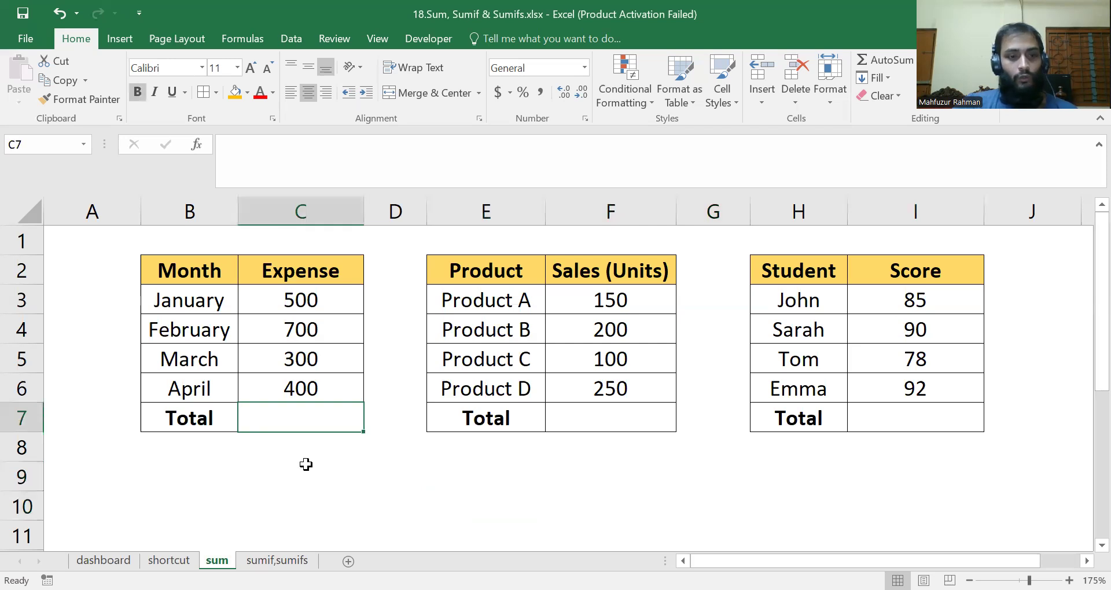
left_click(595, 421, "ctrl")
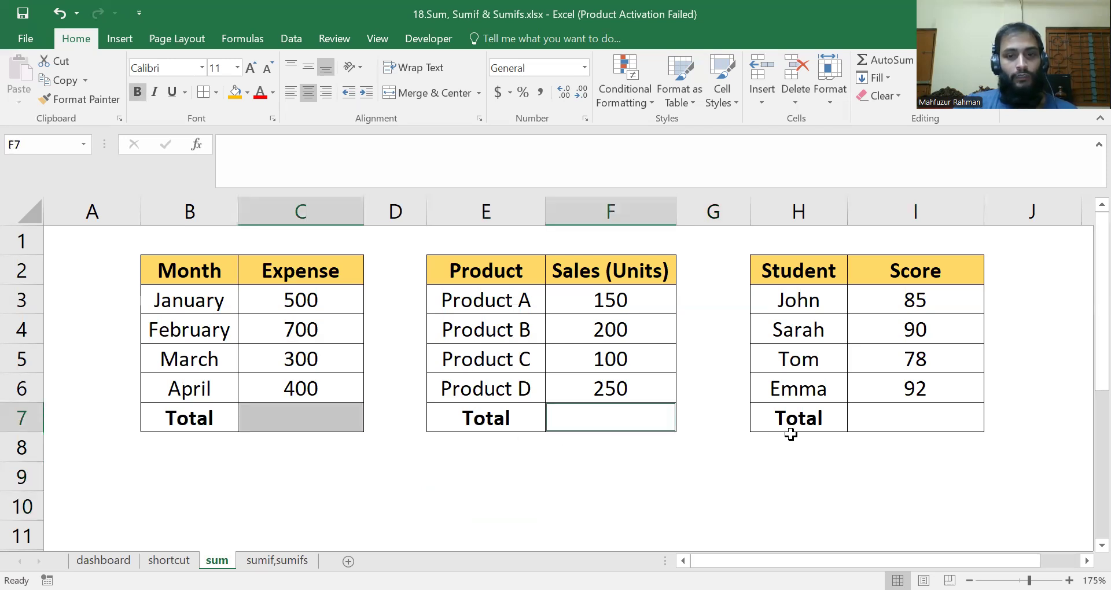
left_click(884, 420, "ctrl")
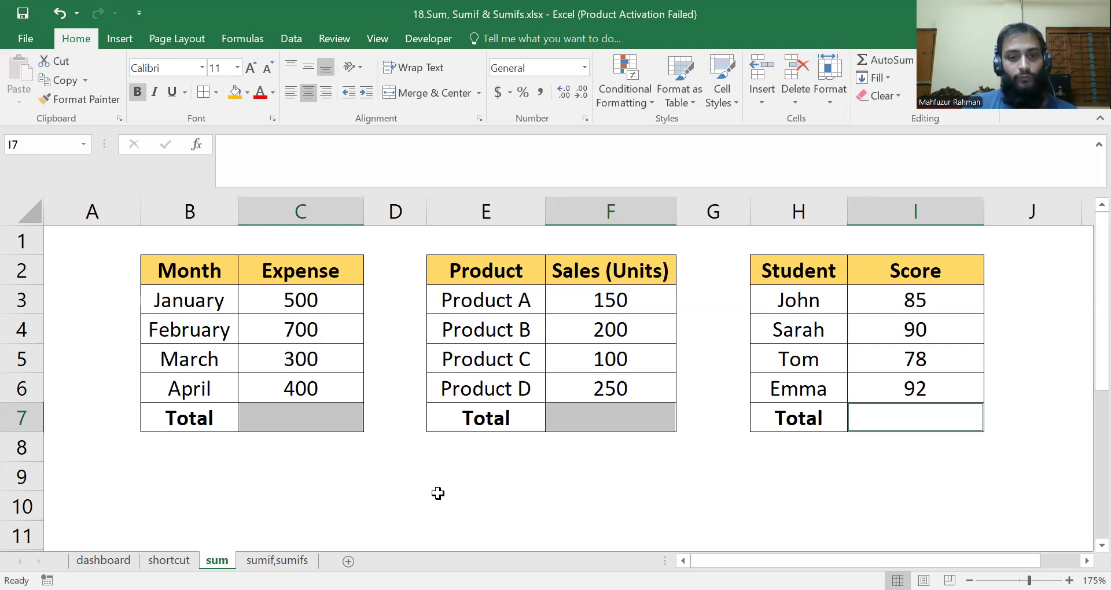
key("alt+equal")
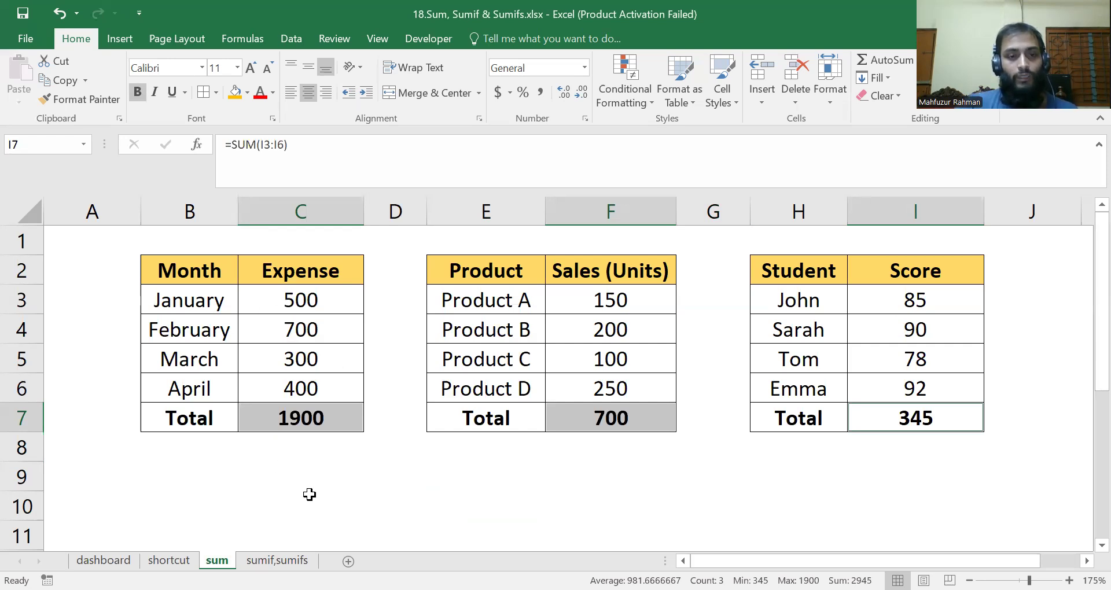
left_click(332, 478)
left_click(311, 416)
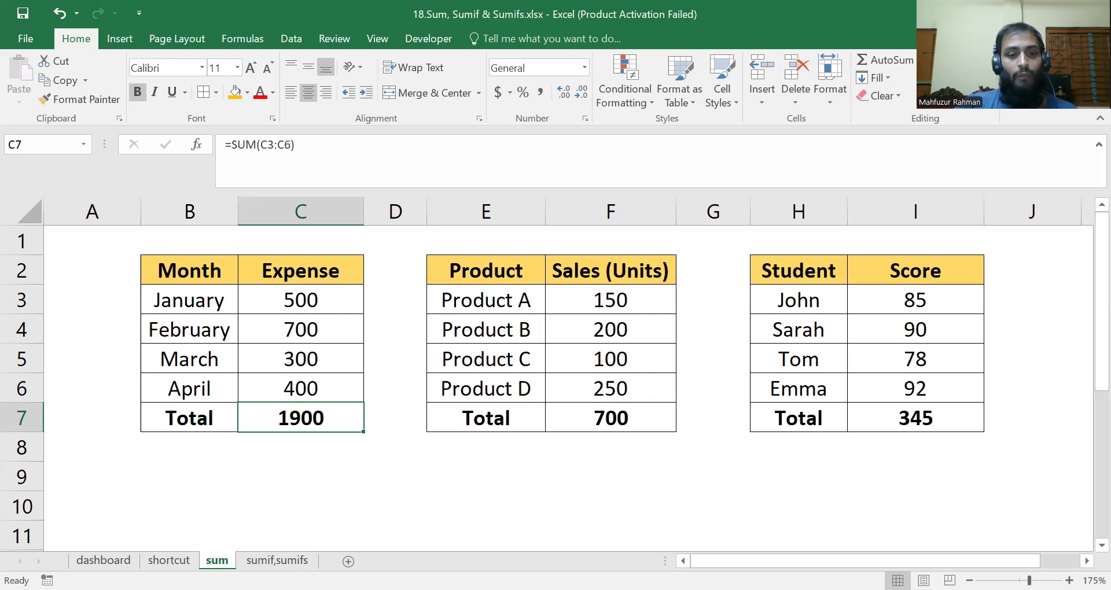
- Switch to the sumif,sumifs sheet and examine the Product, Location and Sales data through row 27
left_click(277, 560)
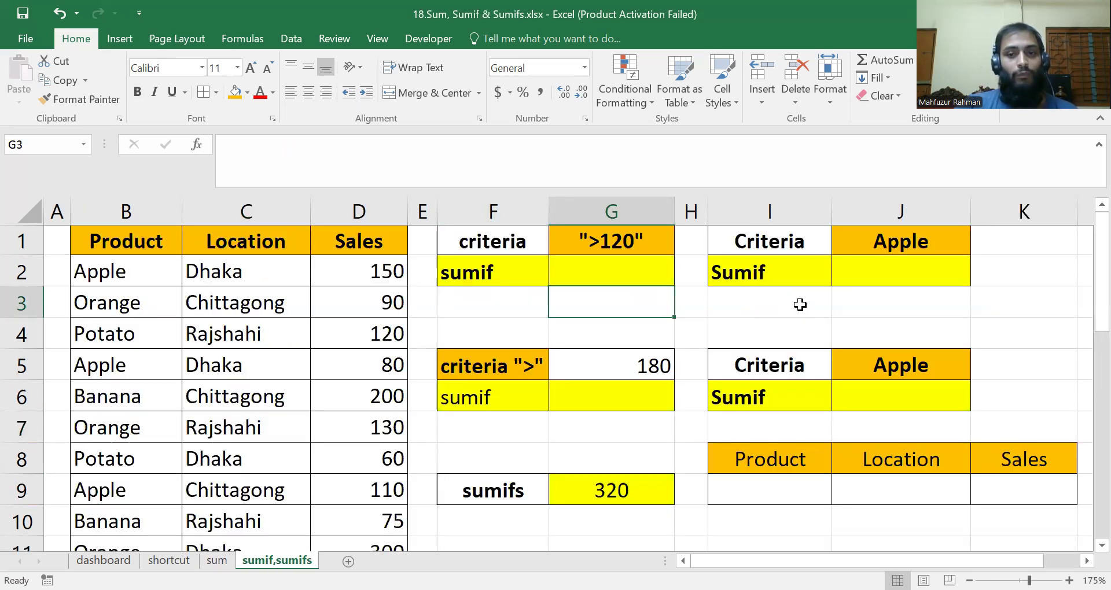
left_click(481, 306)
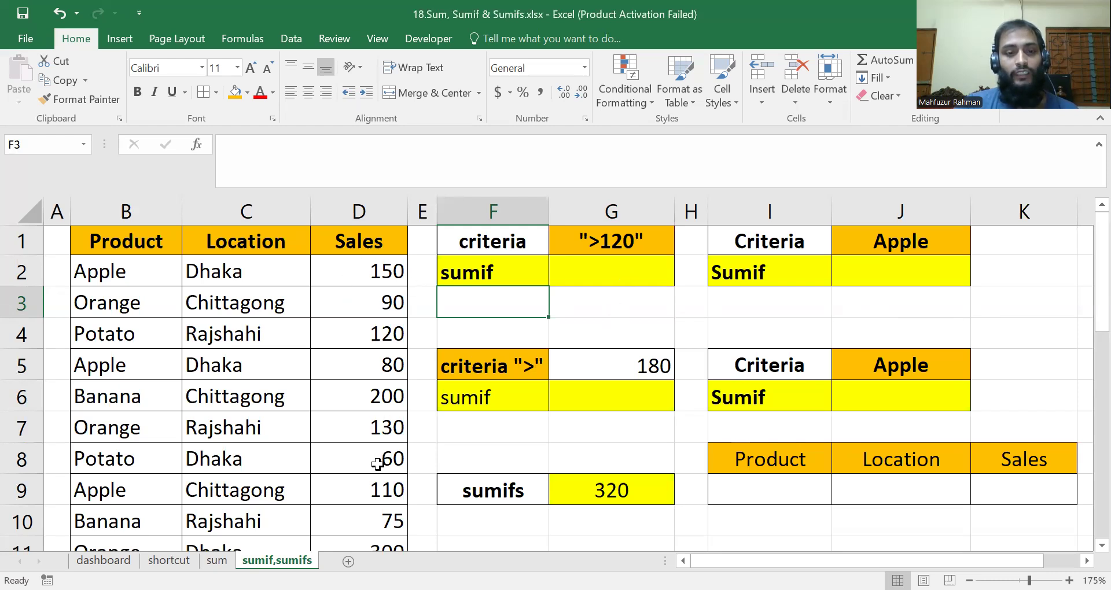
scroll(377, 464, "down", 3)
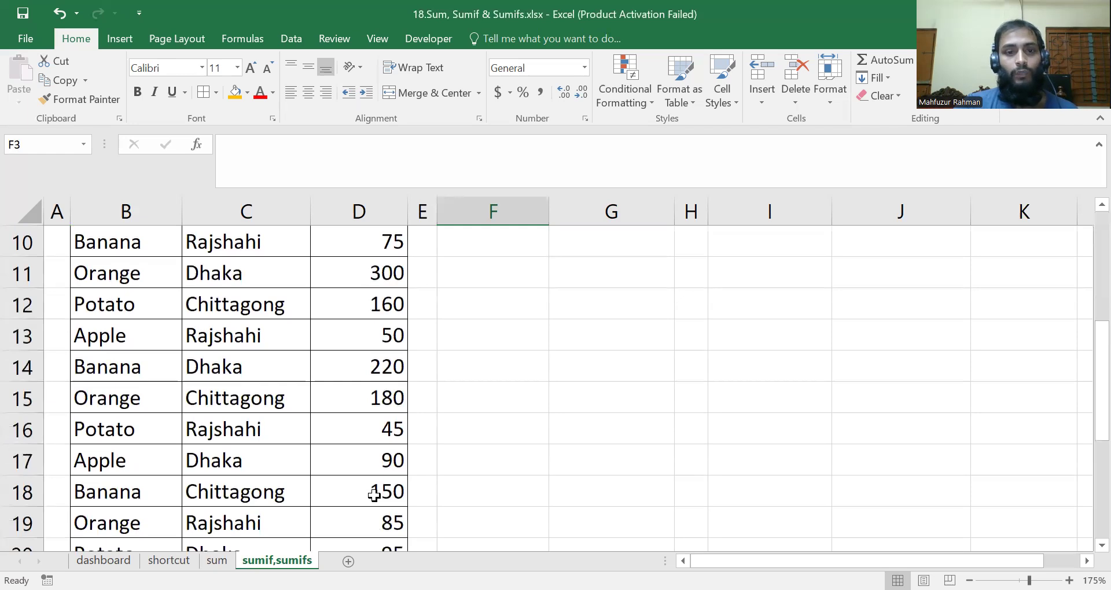
scroll(374, 494, "up", 3)
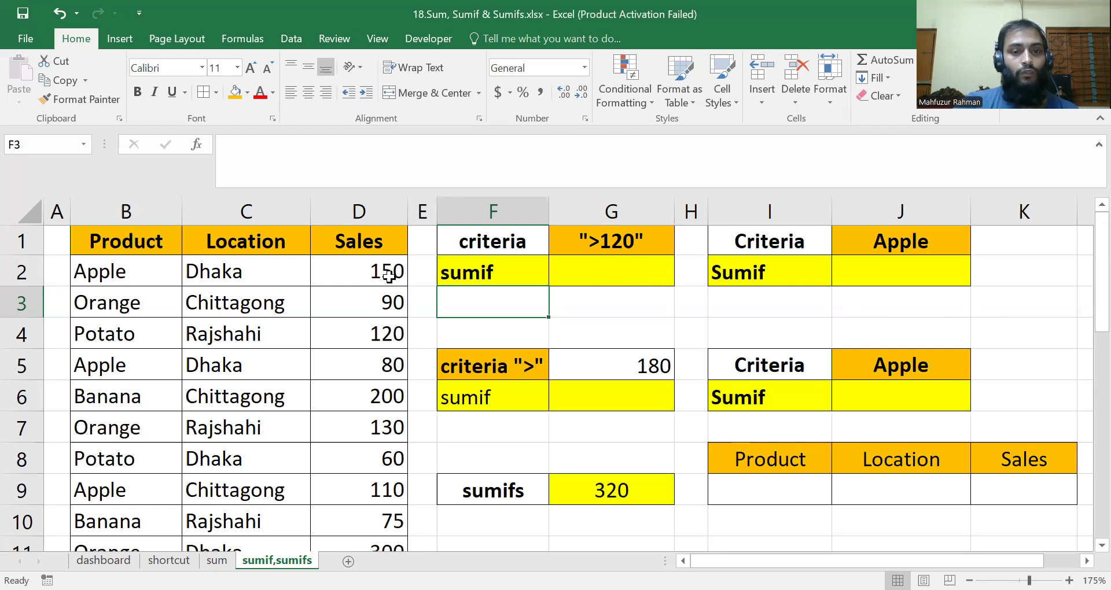
scroll(387, 275, "down", 6)
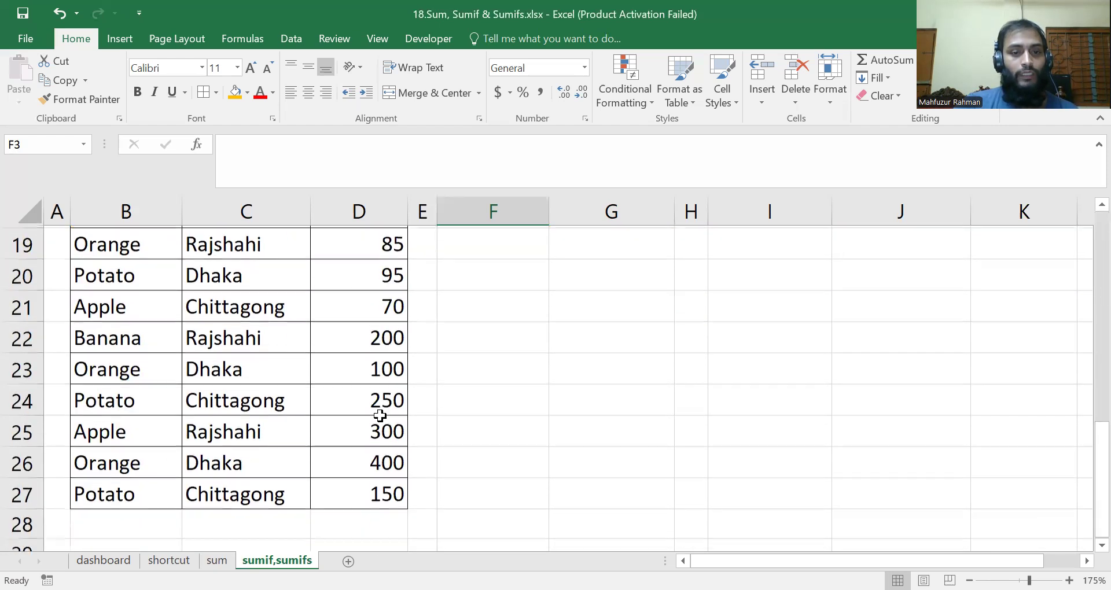
scroll(376, 439, "up", 6)
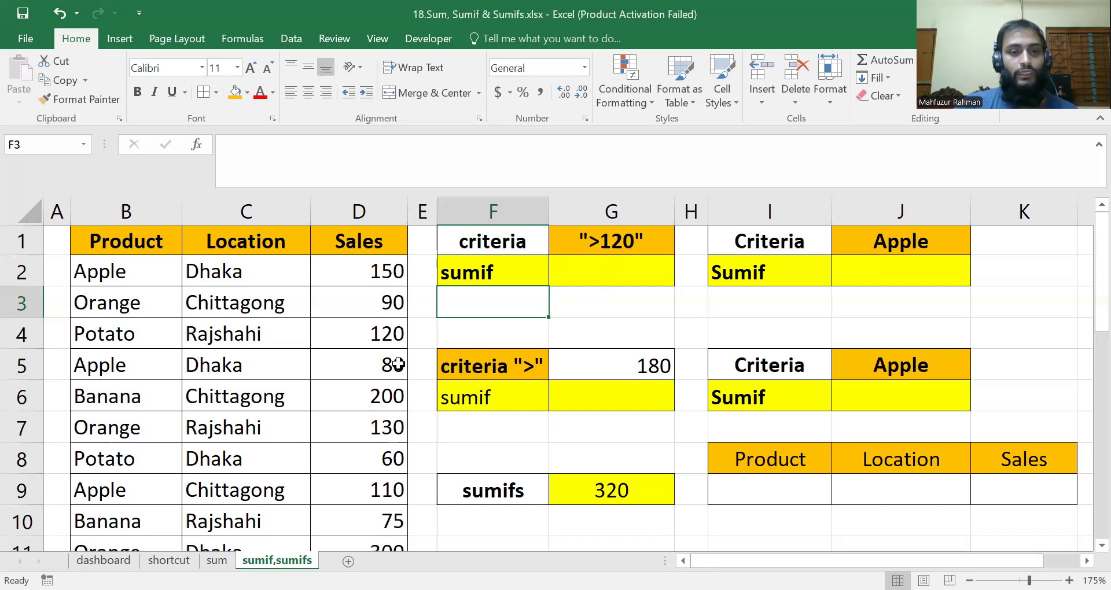
left_click_drag(392, 273, 376, 555)
left_click(508, 464)
scroll(523, 448, "up", 1)
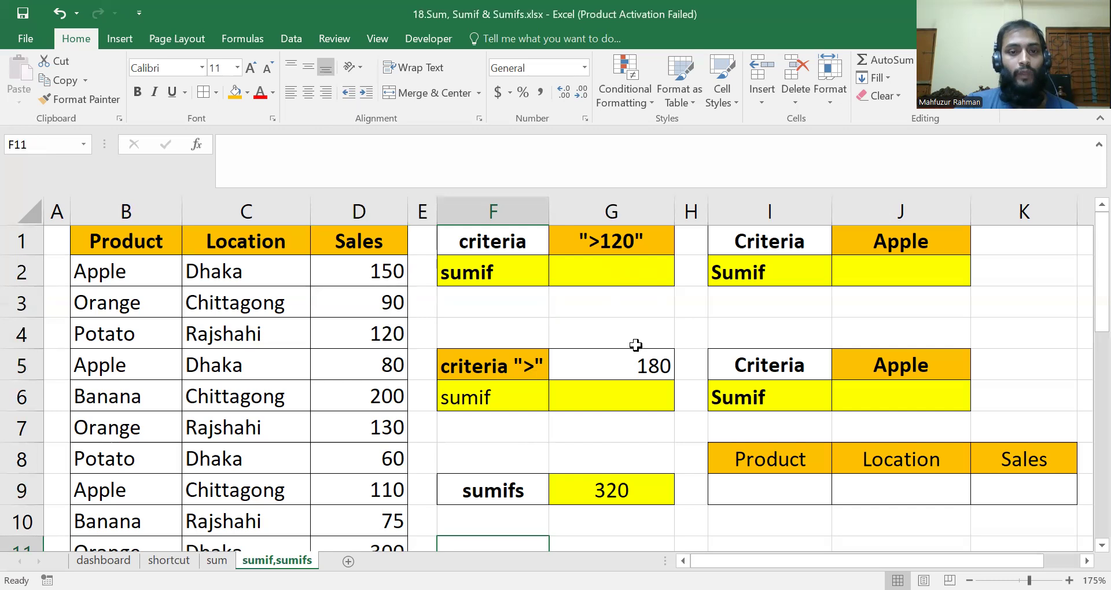
- Start a SUMIF formula in cell G2 with the Sales values D2:D27 as its range
left_click(591, 272)
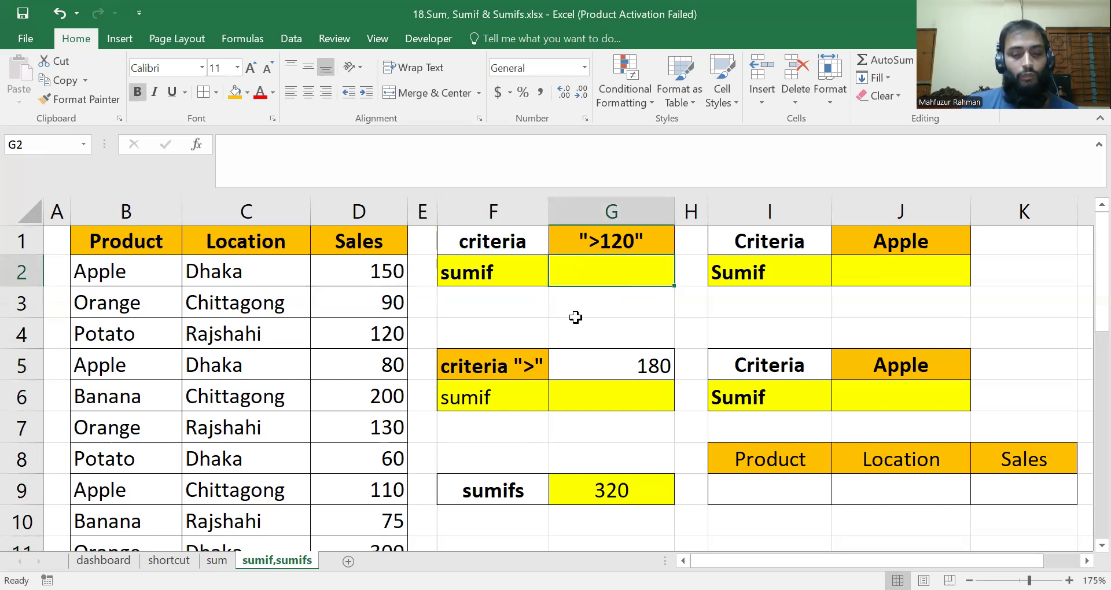
type("=")
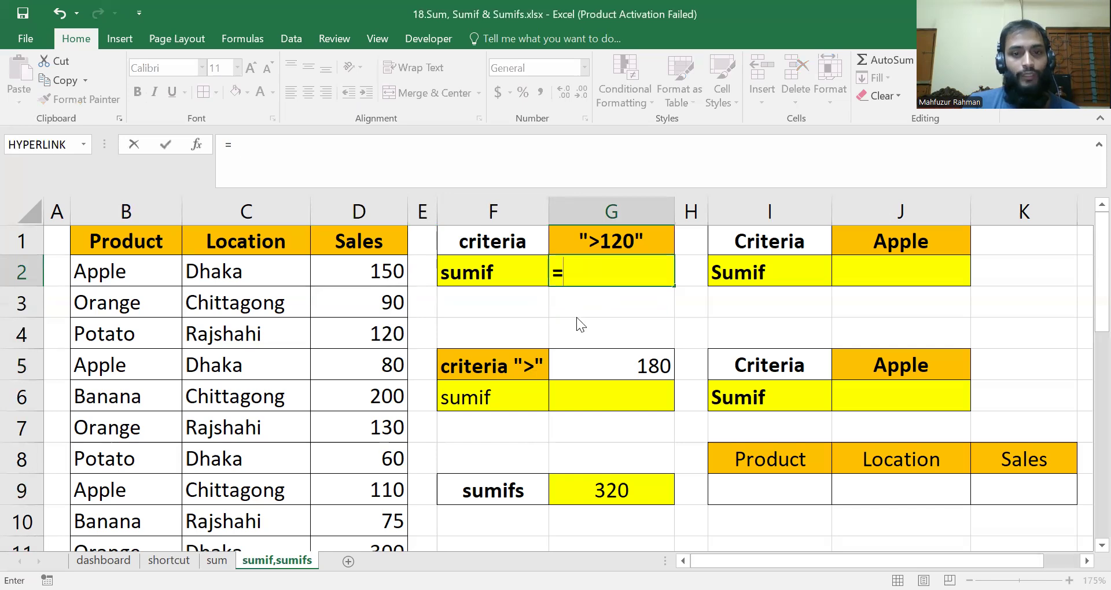
type("sumif")
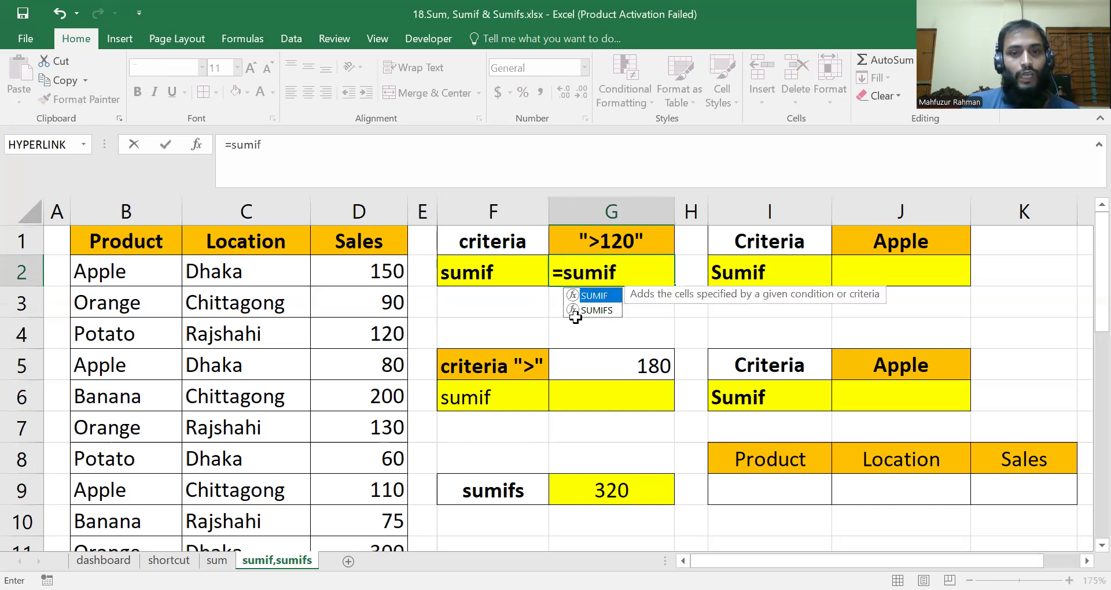
type("(")
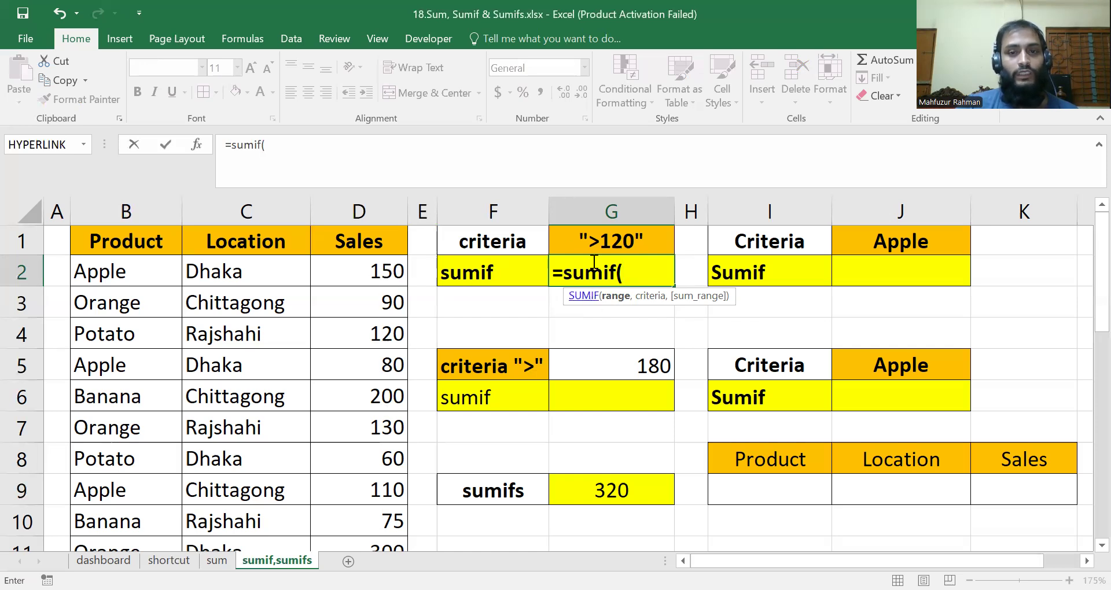
left_click(386, 270)
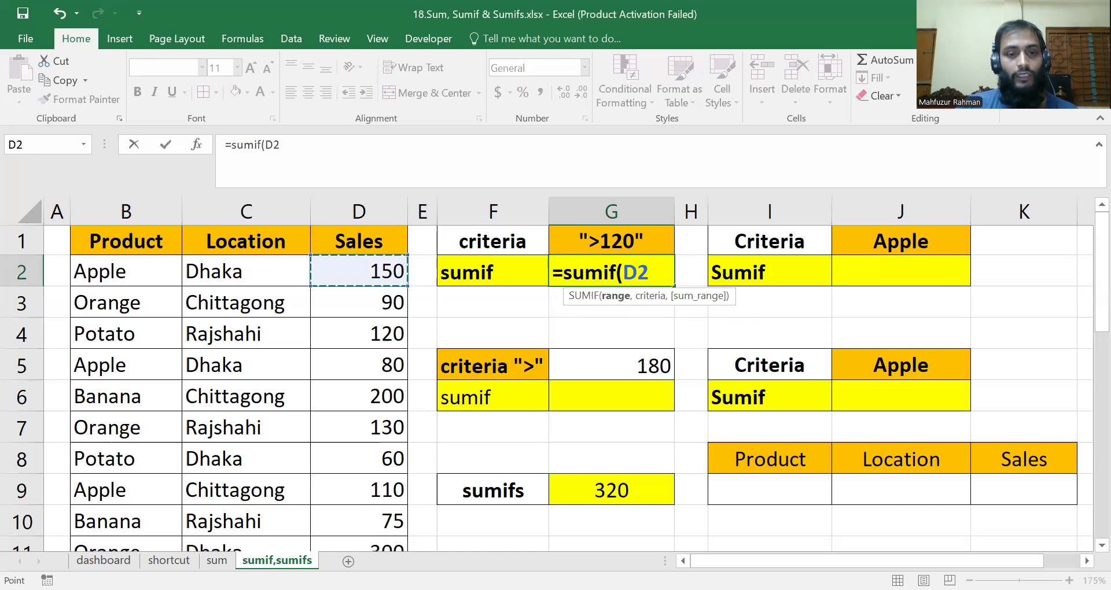
key("ctrl+shift+Down")
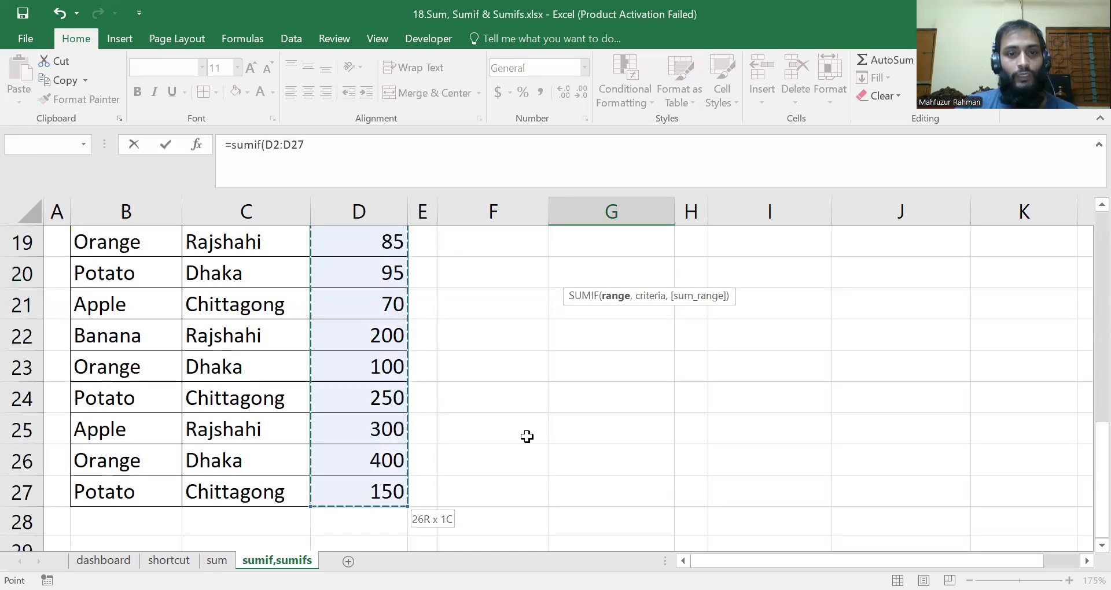
scroll(526, 435, "up", 6)
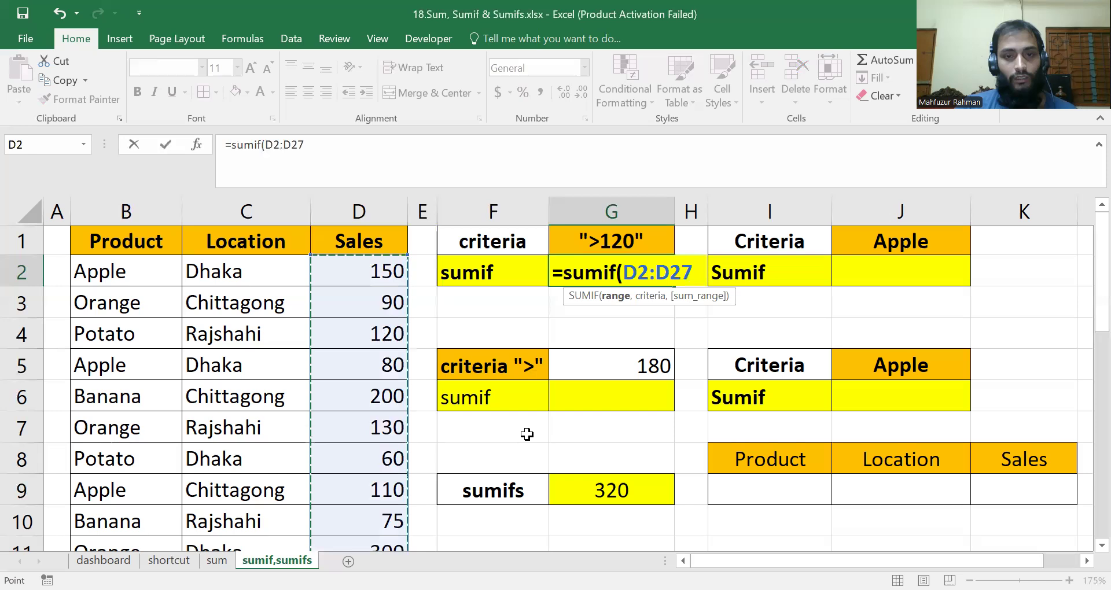
- Complete the G2 SUMIF formula with the criteria ">120" and the sum range D2:D27
type(",")
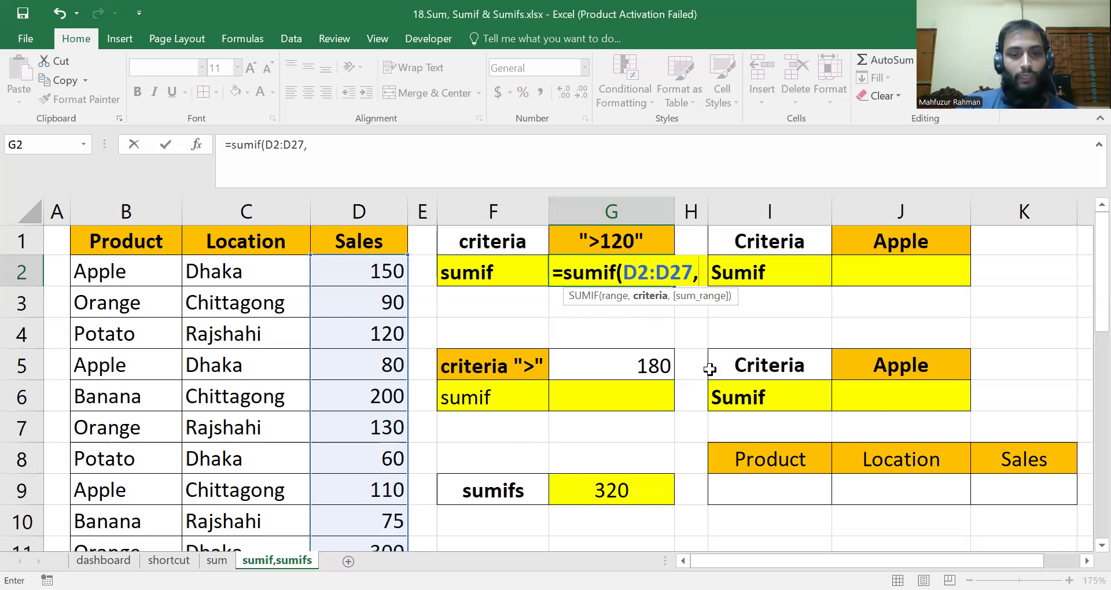
type("\"")
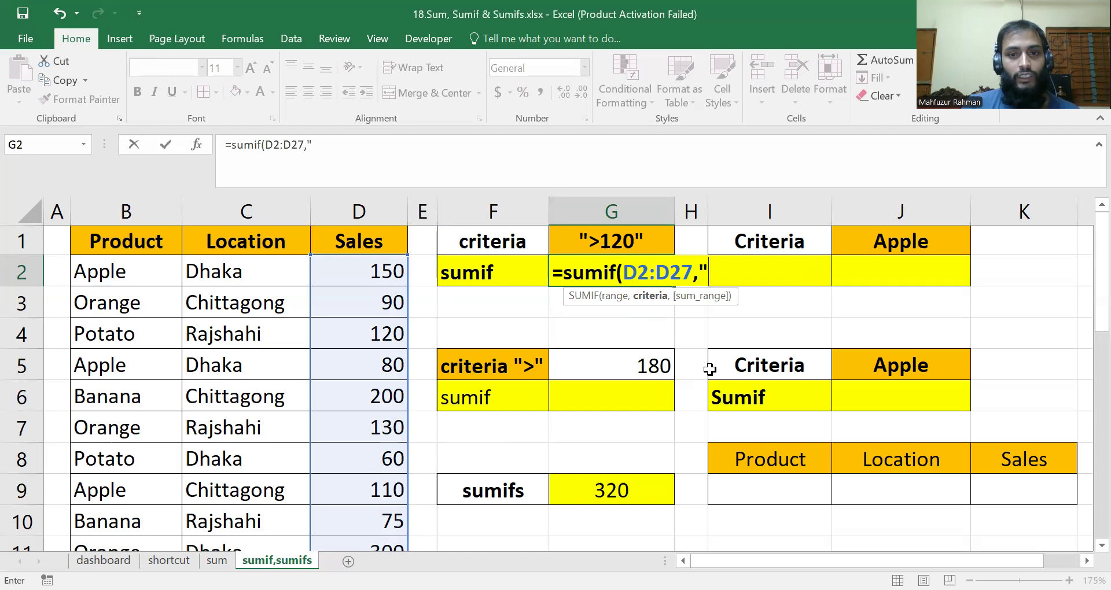
type(">120")
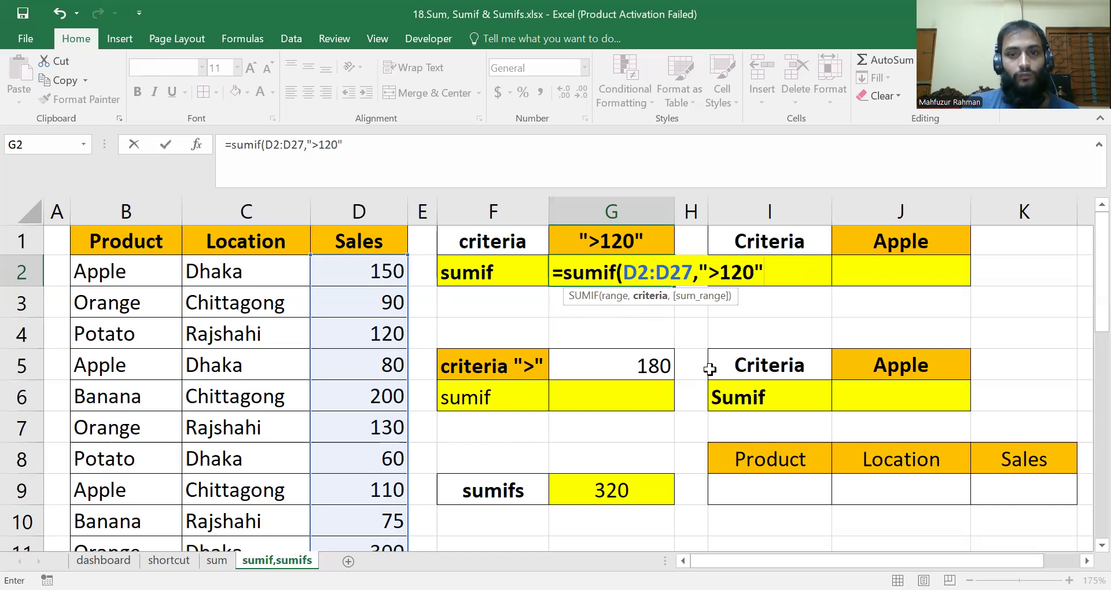
type(",")
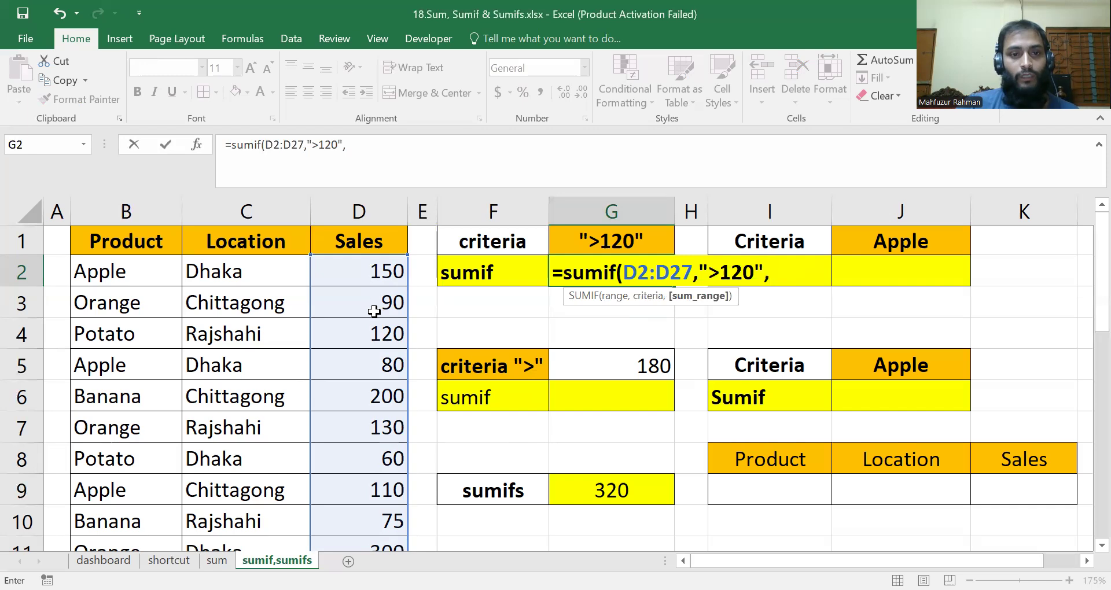
left_click(377, 264)
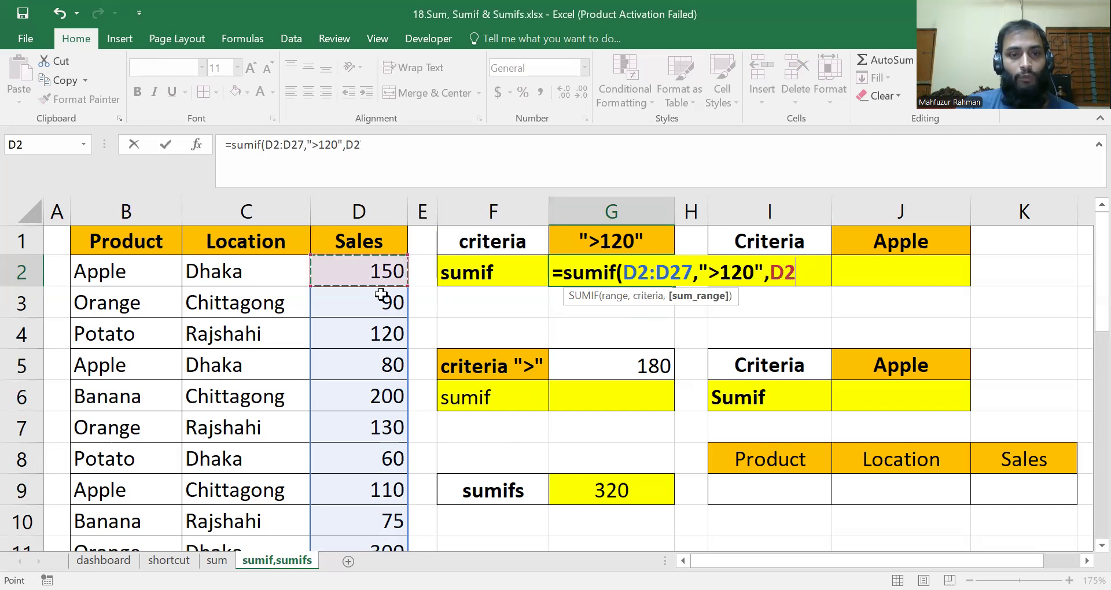
left_click_drag(376, 264, 387, 488)
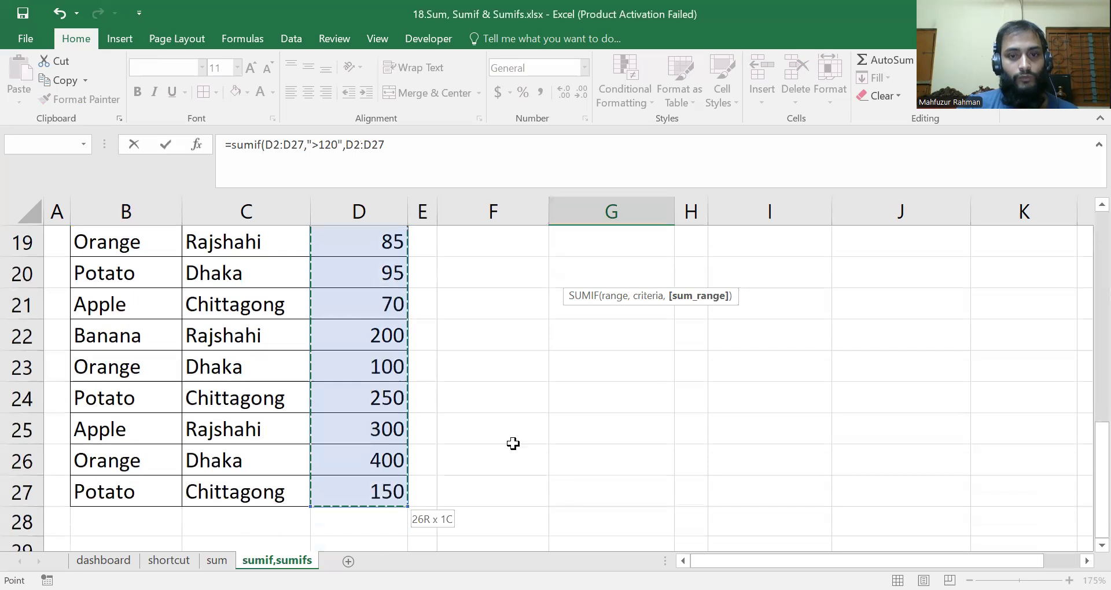
scroll(521, 434, "up", 6)
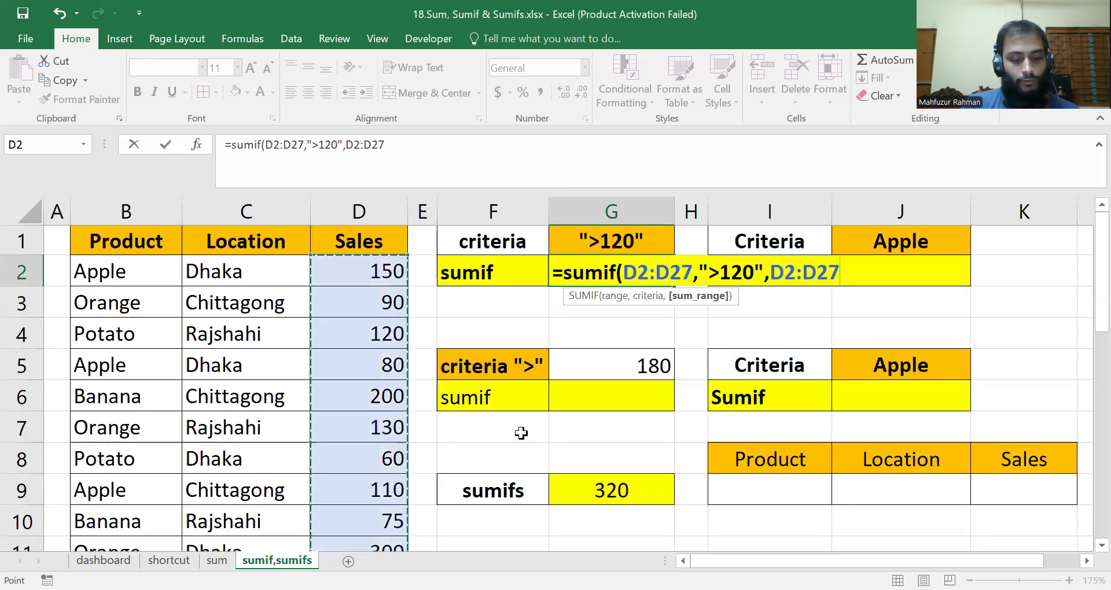
type(")")
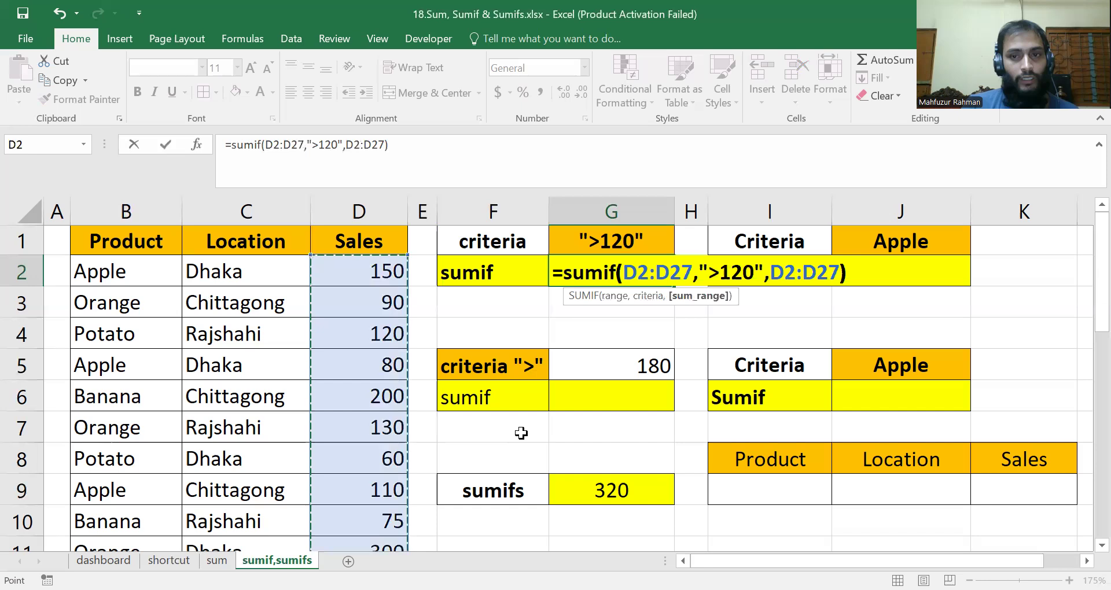
key("Return")
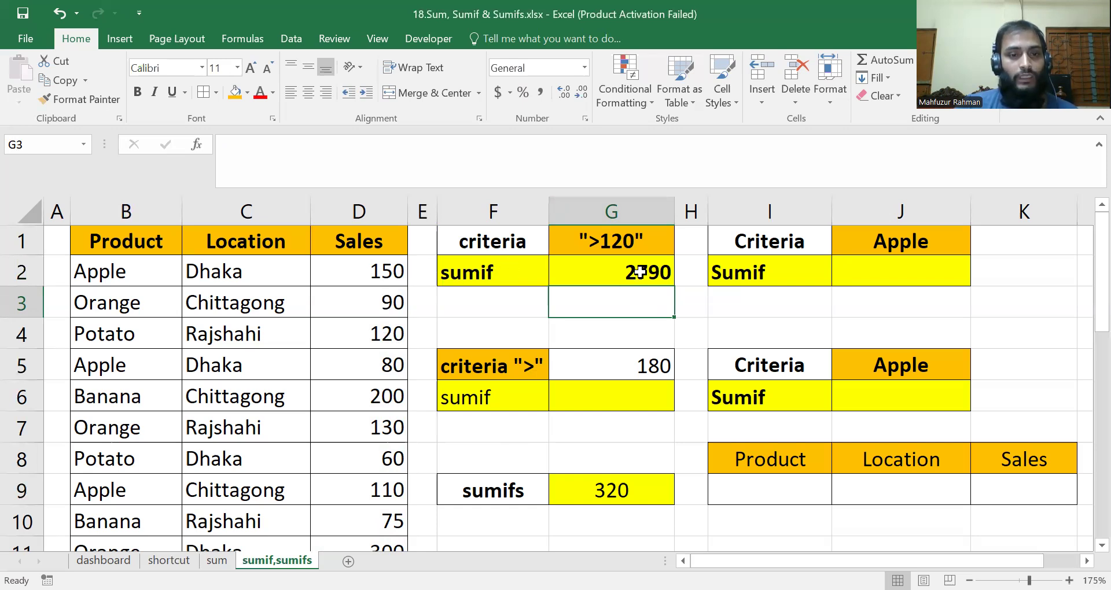
- Review the Sales values in column D and check the SUMIF formula in G2
scroll(383, 270, "down", 5)
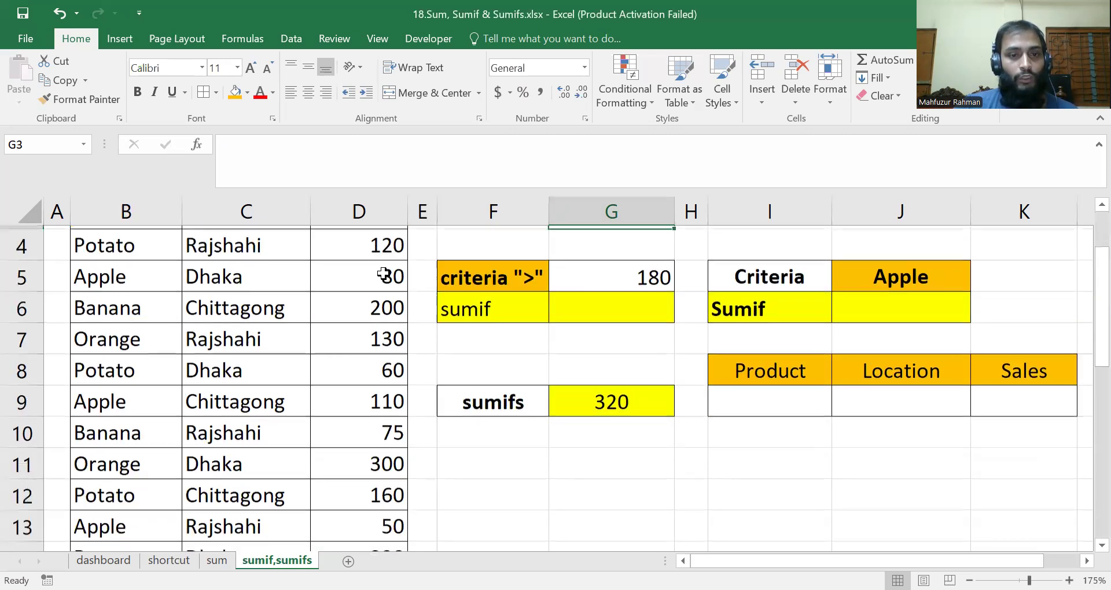
scroll(383, 398, "down", 1)
scroll(533, 367, "up", 6)
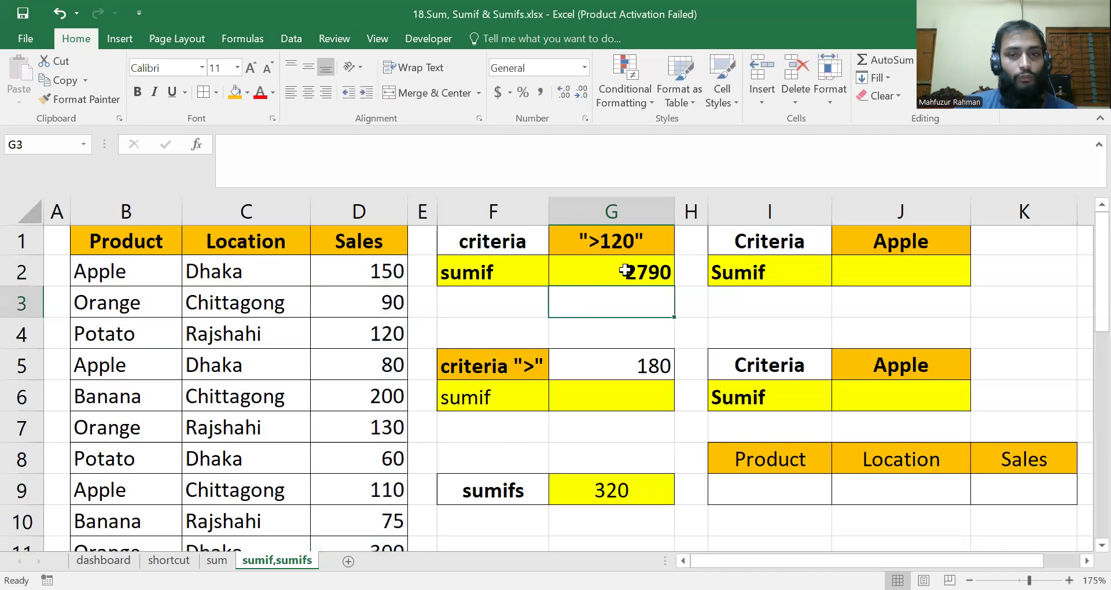
left_click(624, 278)
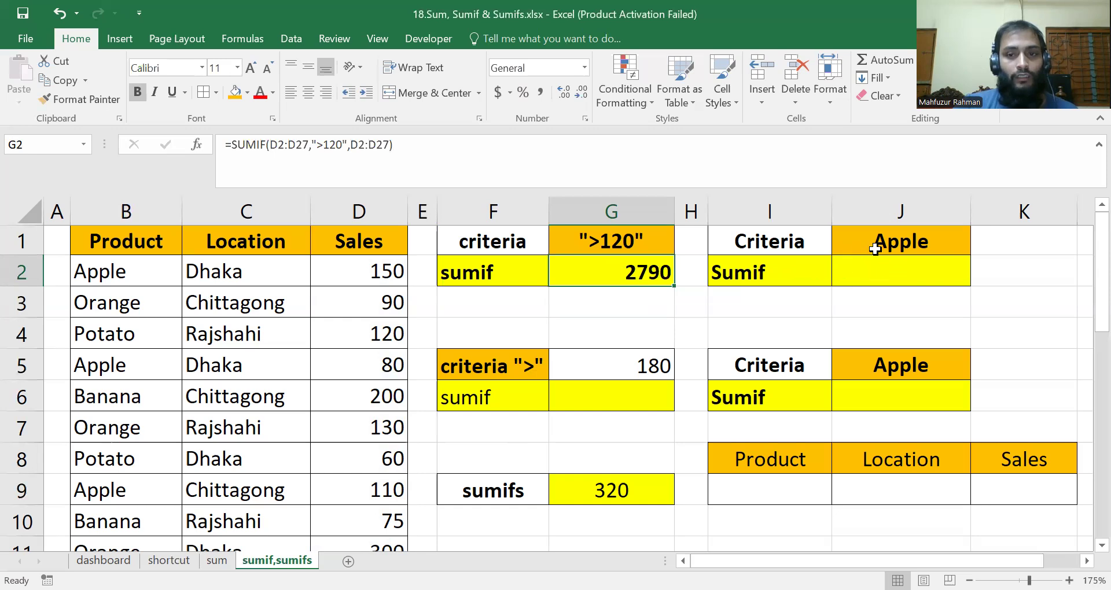
- Examine the Apple criteria in J1, its Sumif cell J2 and the Product entries in column B
left_click(896, 238)
left_click(891, 268)
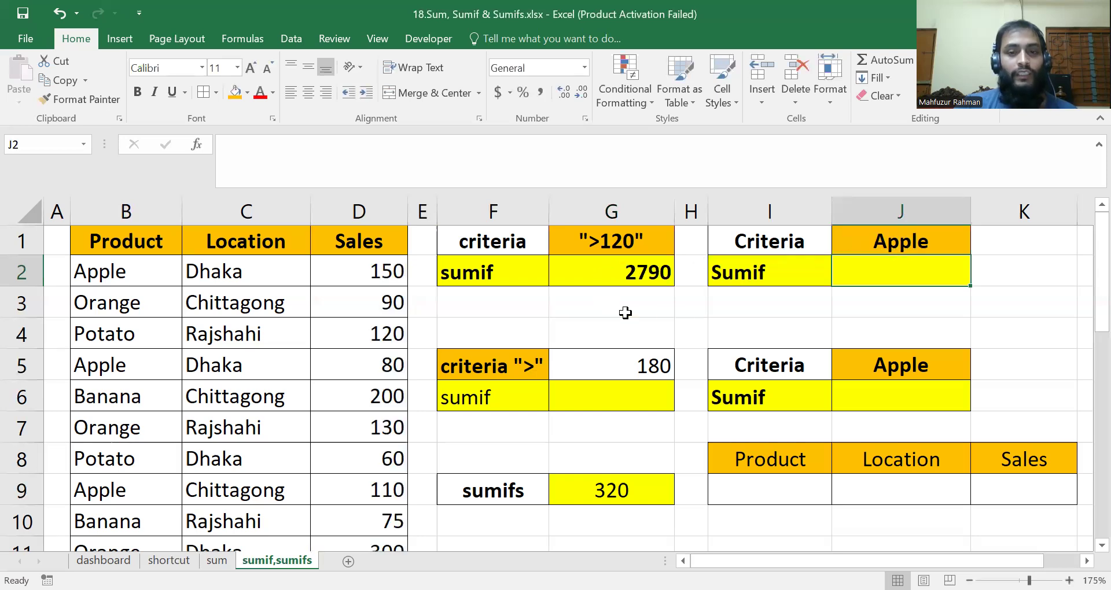
left_click_drag(874, 303, 872, 278)
left_click(884, 267)
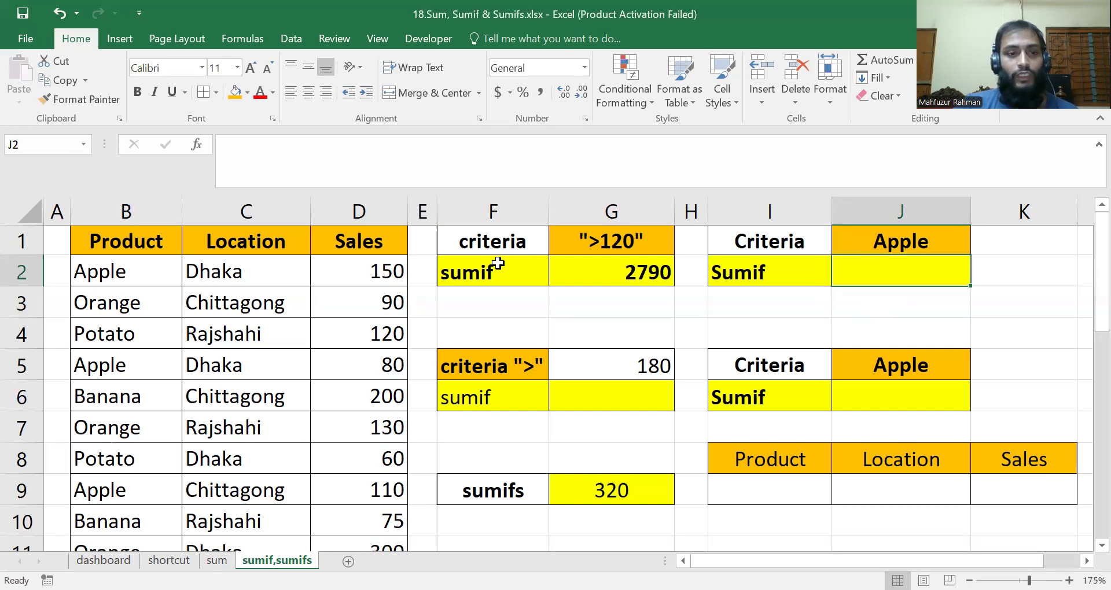
left_click(118, 214)
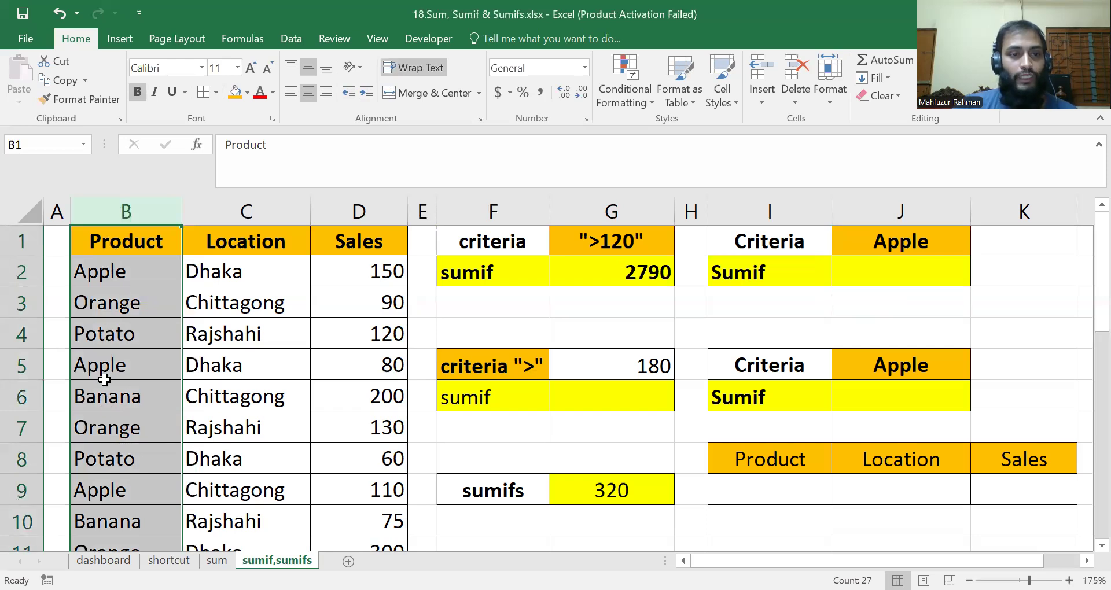
scroll(105, 381, "down", 2)
scroll(370, 271, "up", 2)
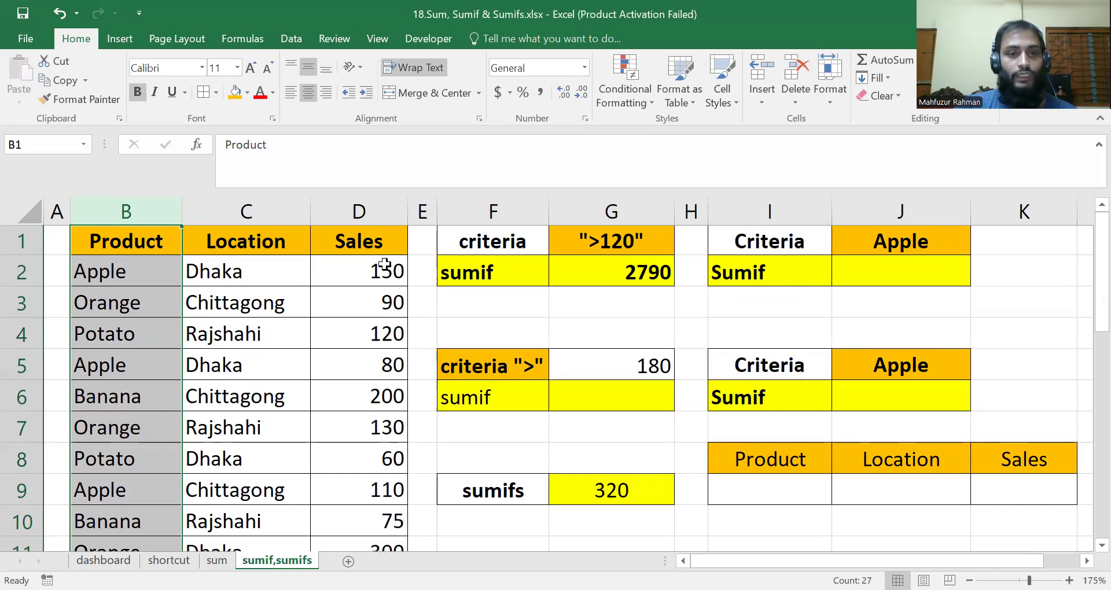
- Start a SUMIF formula in cell J2 with the Product entries B2:B27 as its range
left_click(882, 274)
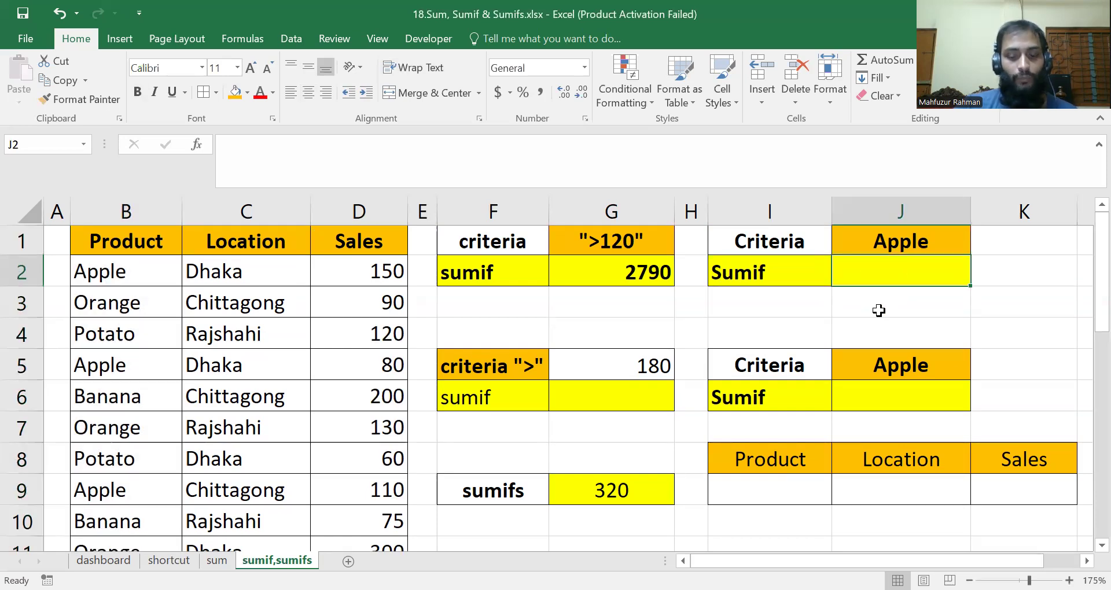
type("=")
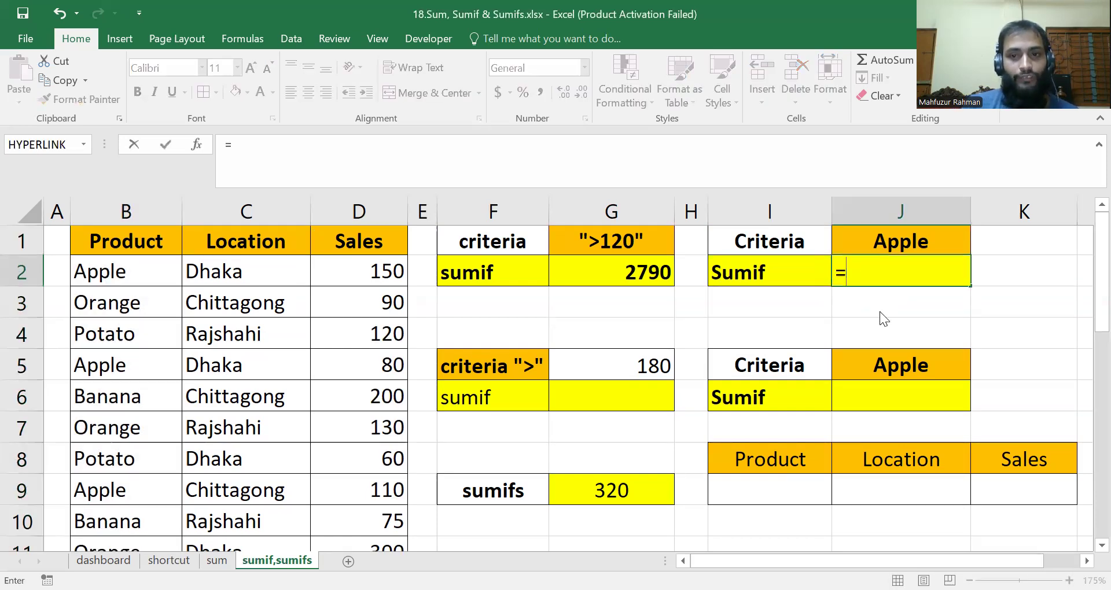
type("sumif(")
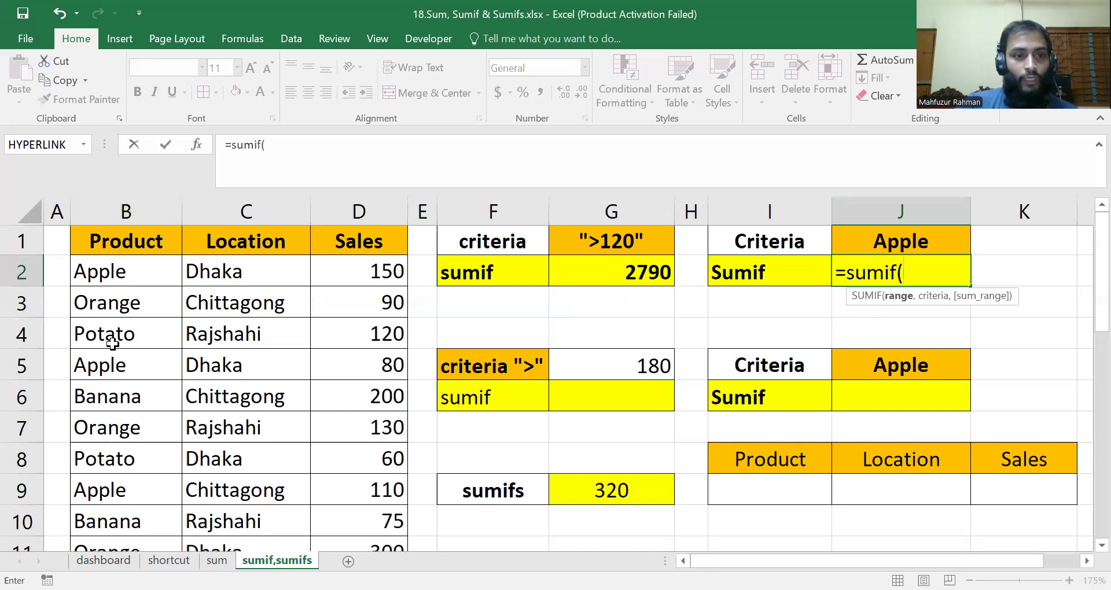
left_click(101, 274)
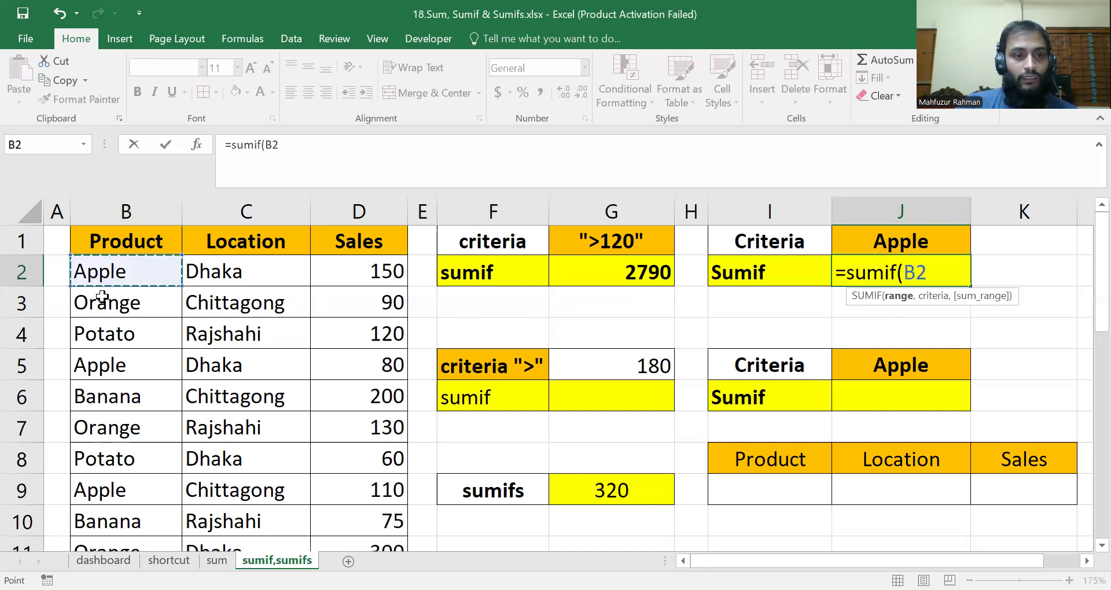
left_click_drag(102, 274, 131, 490)
scroll(1082, 350, "up", 6)
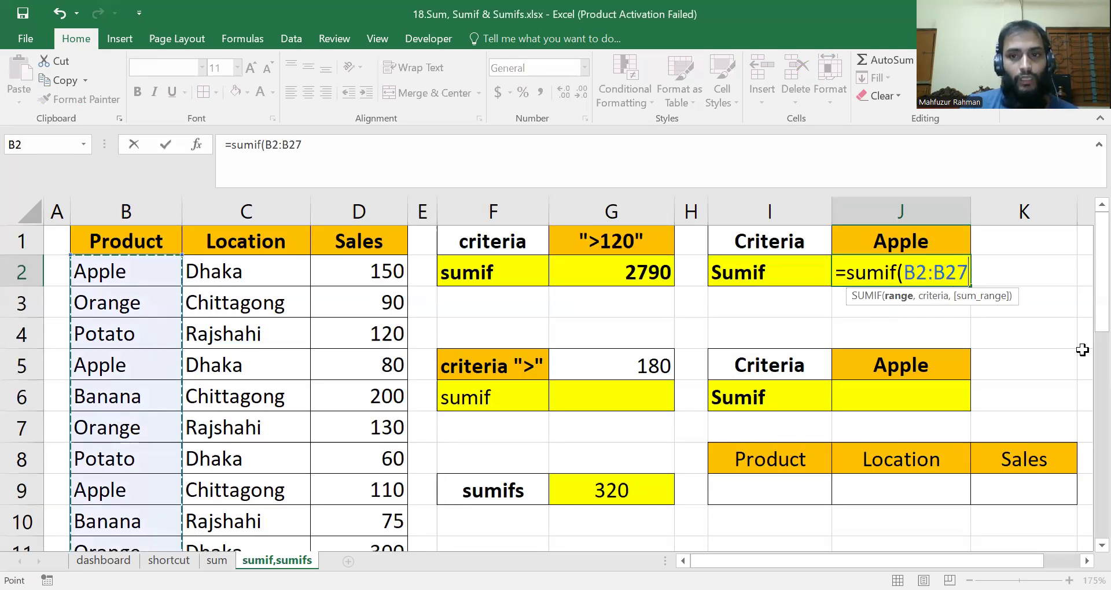
type(",")
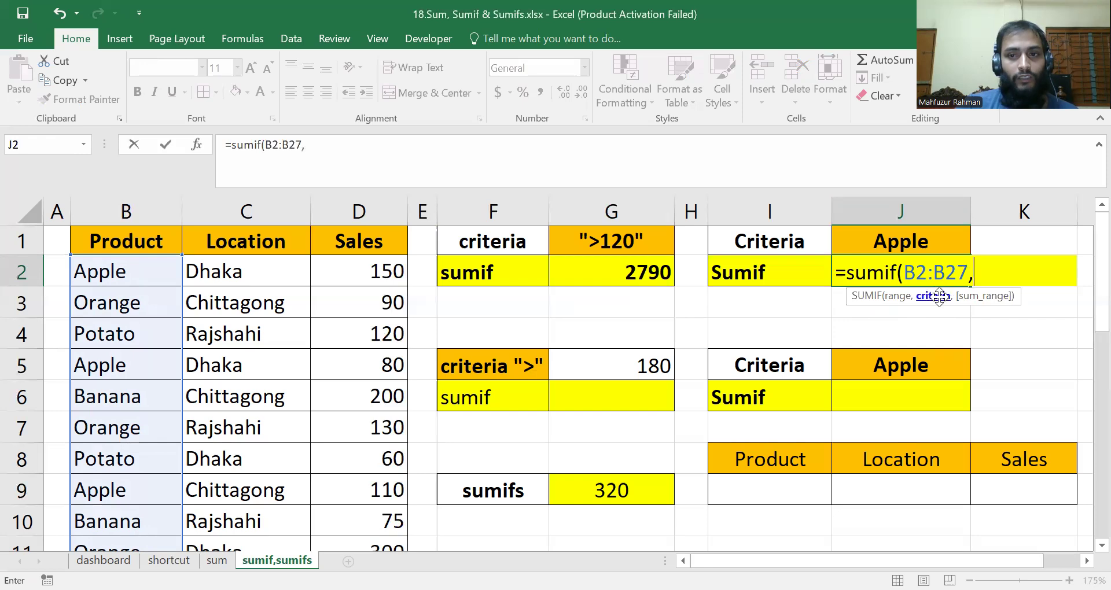
- Complete the J2 SUMIF formula with the criteria "Apple" and the sum range D2:D27
type("\"")
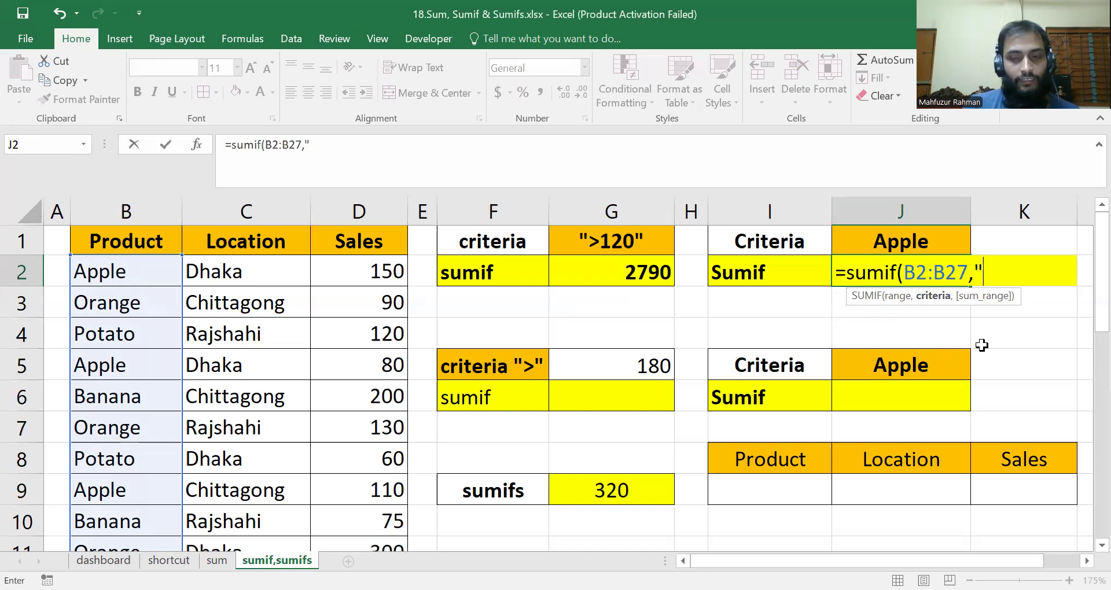
type("Apple")
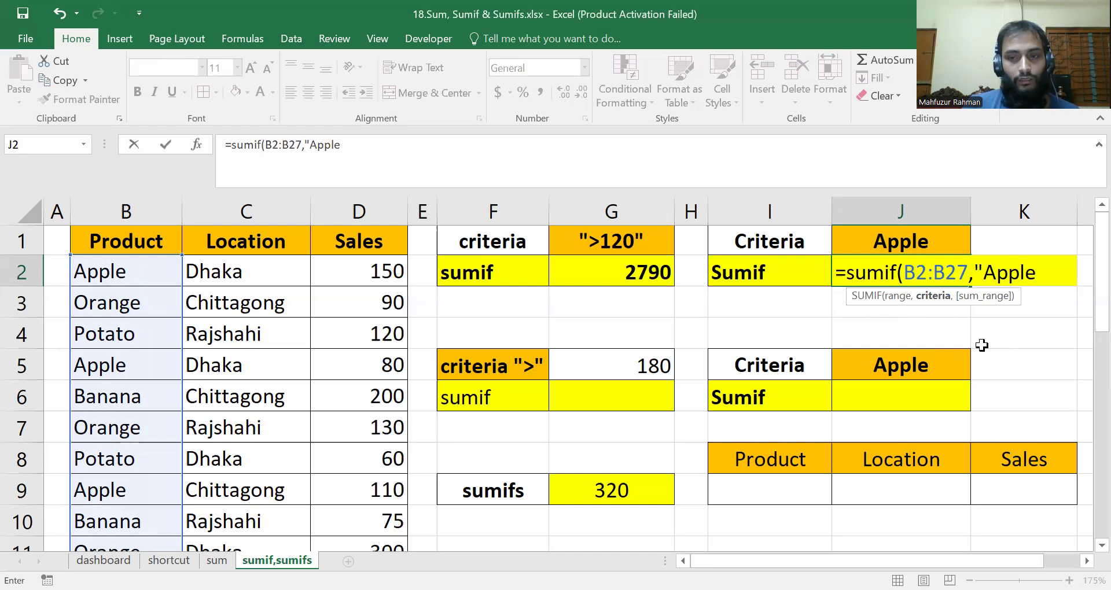
type("\",")
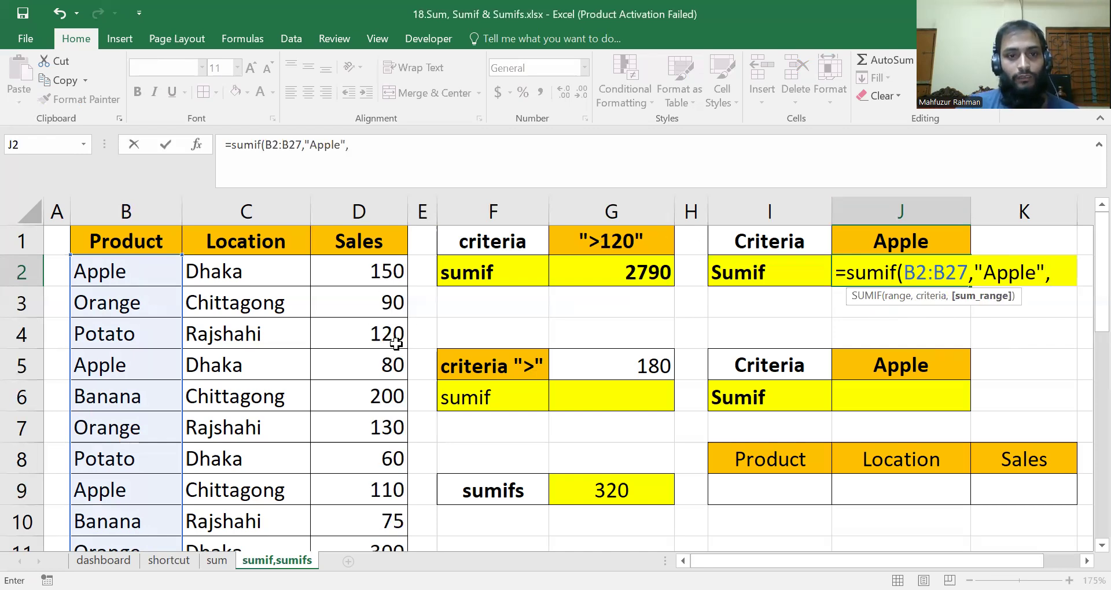
left_click(382, 268)
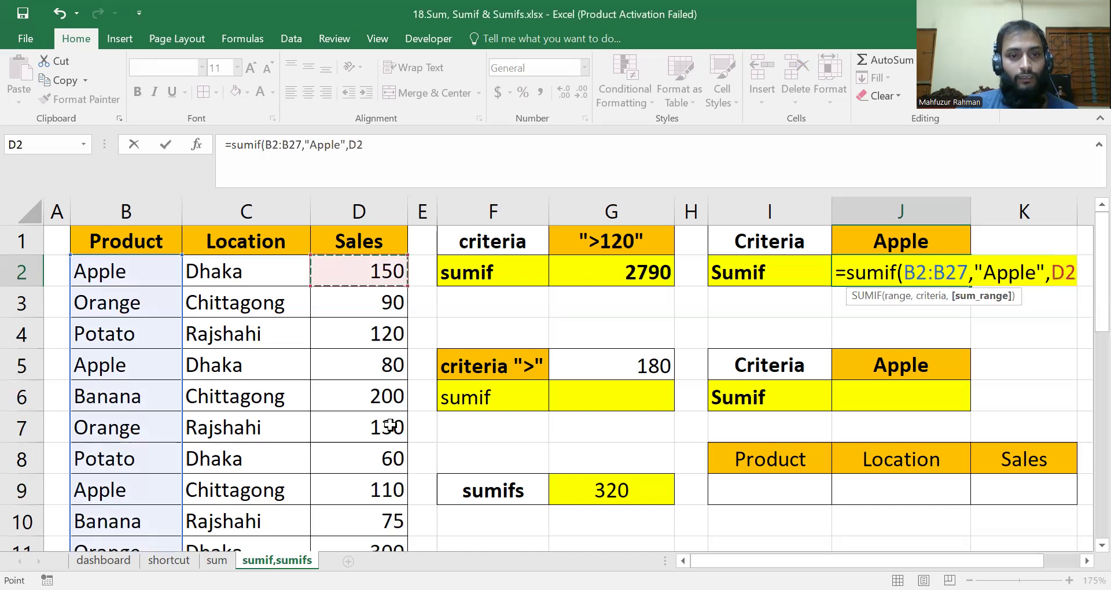
left_click_drag(389, 425, 383, 493)
key("ctrl+shift+Down")
scroll(571, 453, "up", 5)
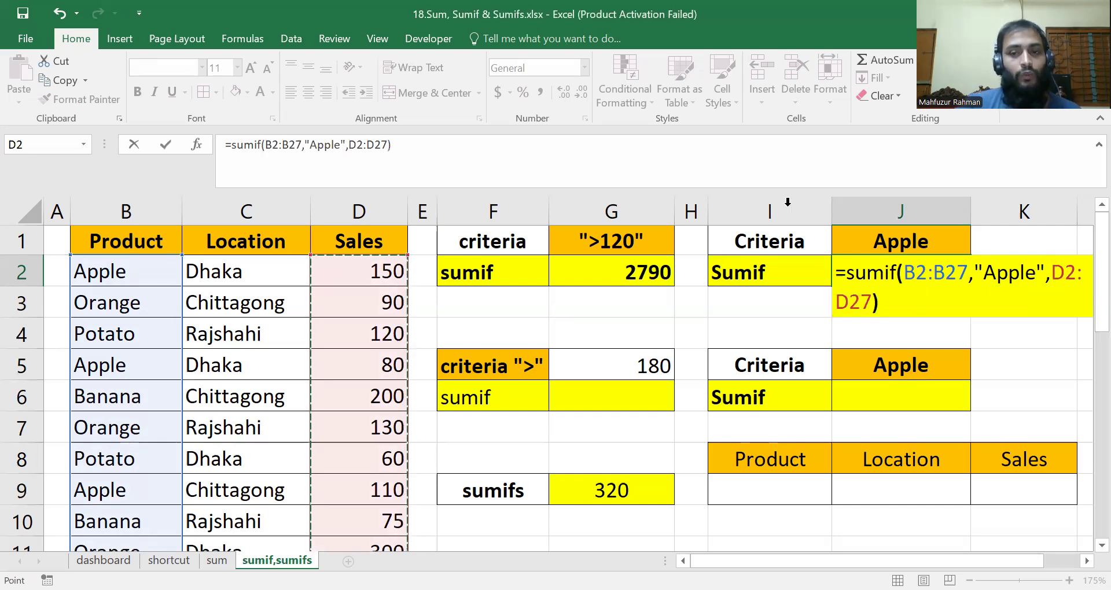
key("Return")
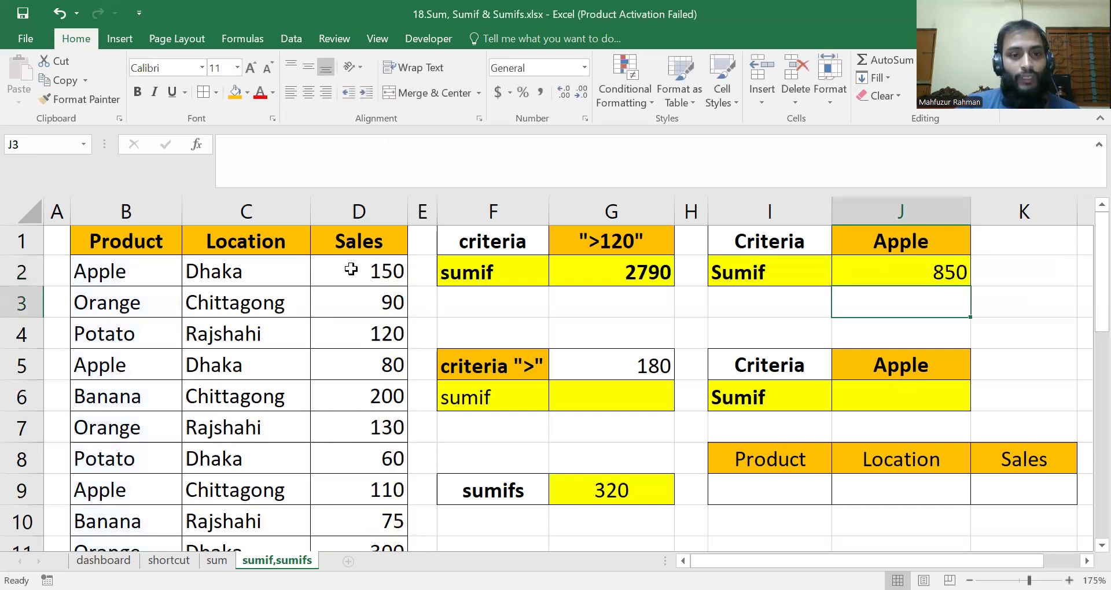
- Examine the Apple rows in the data table, including rows 25, 21 and 13, with their Sales values
scroll(378, 278, "down", 1)
scroll(380, 280, "down", 6)
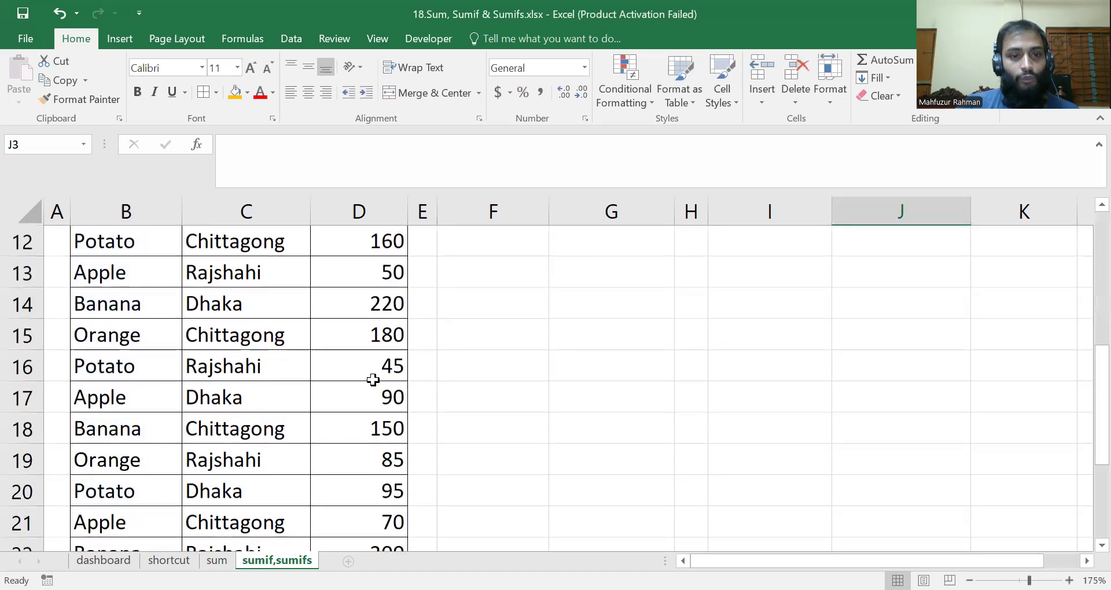
left_click_drag(94, 336, 337, 335)
scroll(330, 333, "up", 1)
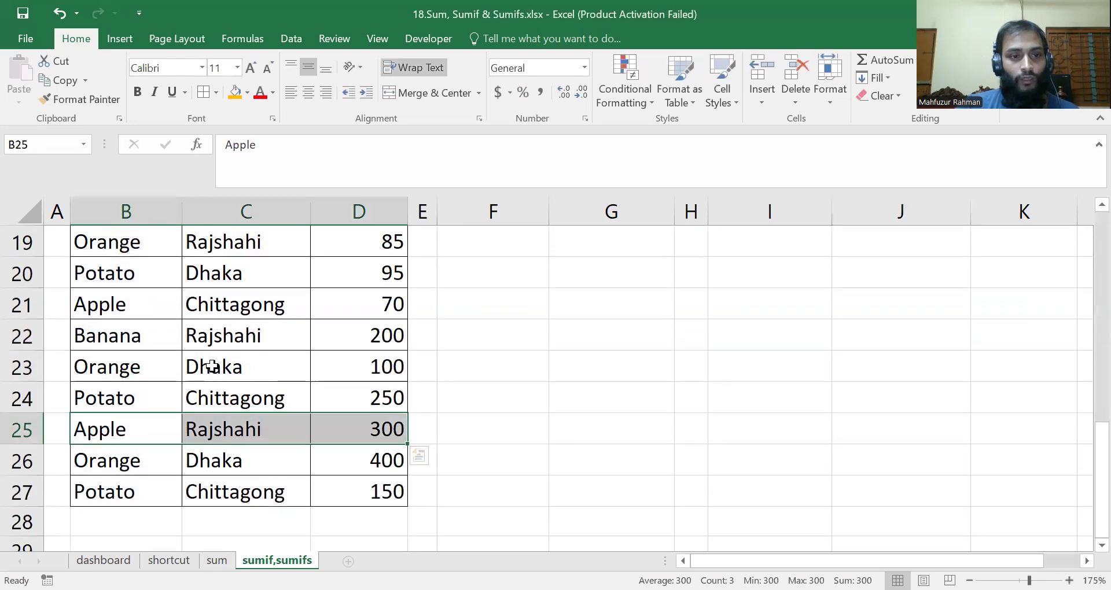
left_click(99, 310)
left_click_drag(226, 301, 364, 300)
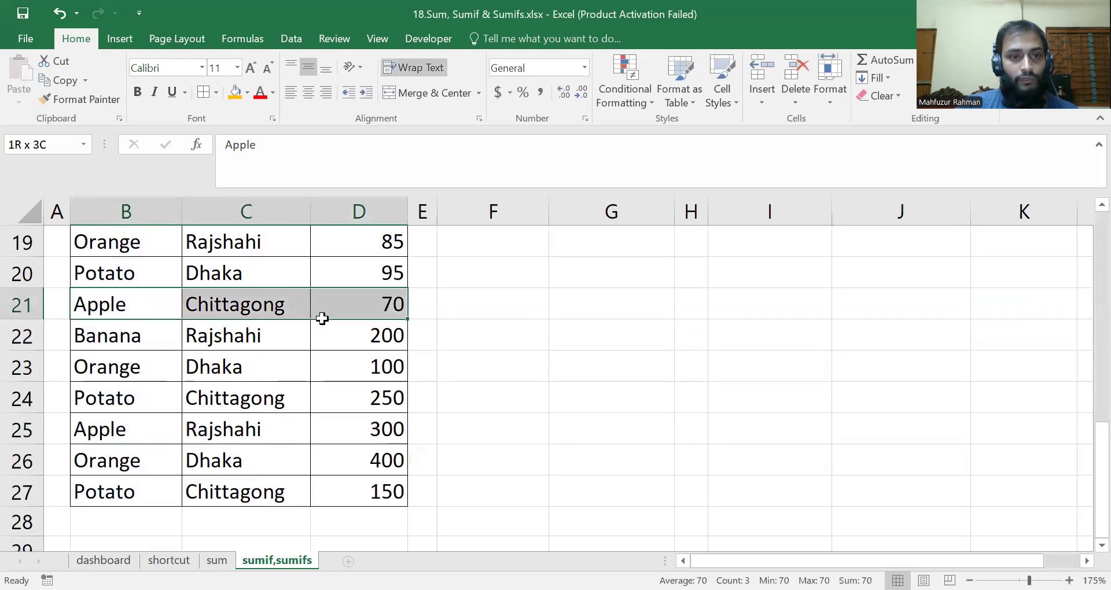
scroll(322, 318, "up", 3)
left_click_drag(179, 333, 330, 330)
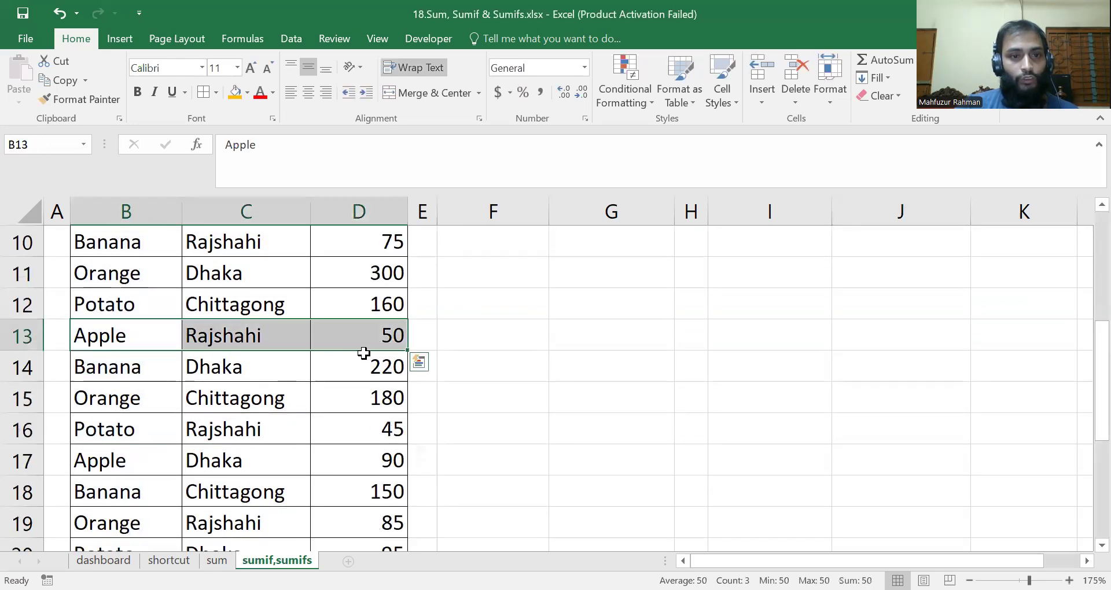
scroll(363, 353, "up", 3)
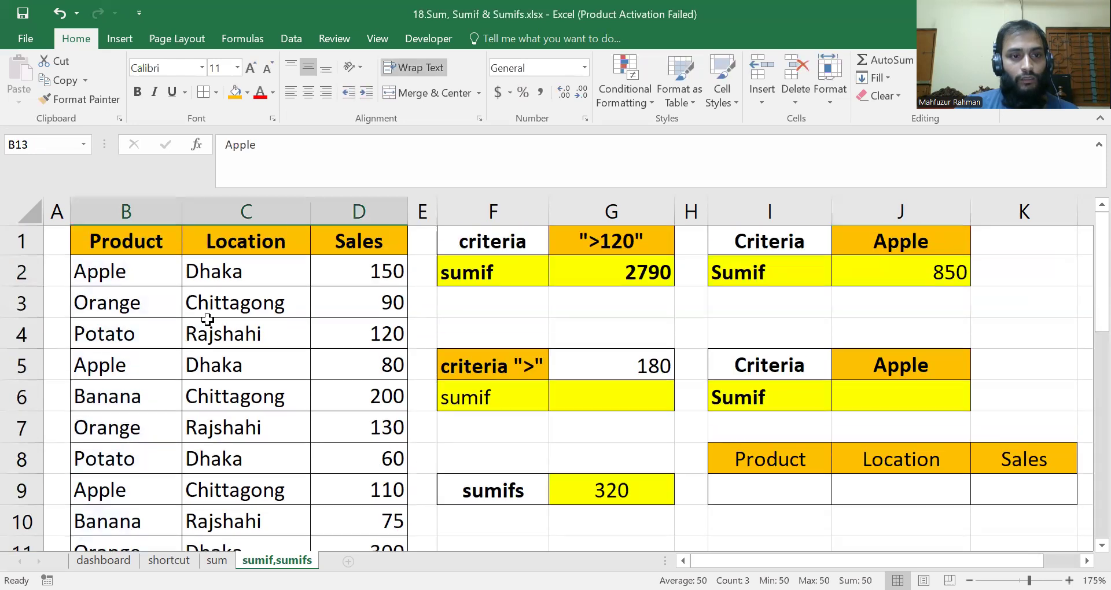
- Compare the SUMIF formulas in J2 and G2 and how each one states its criteria
left_click(899, 269)
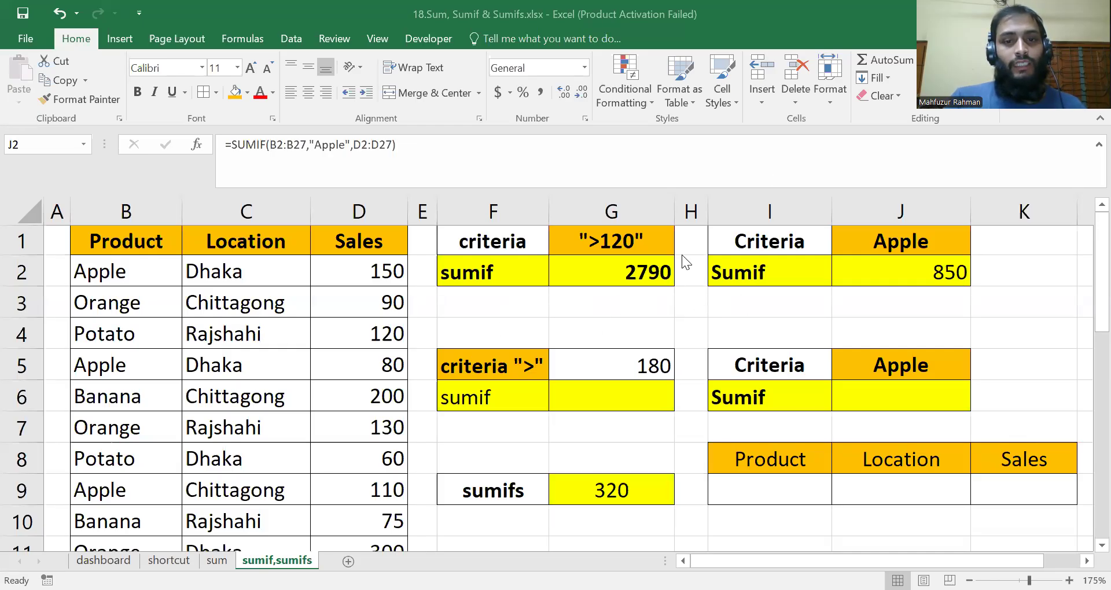
left_click(621, 271)
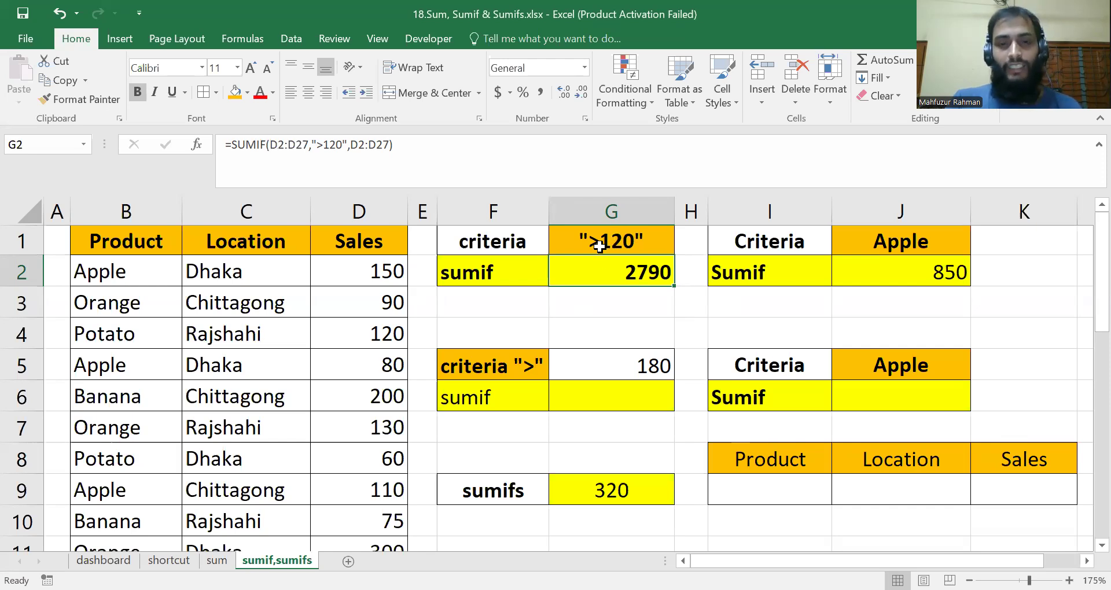
key("Down")
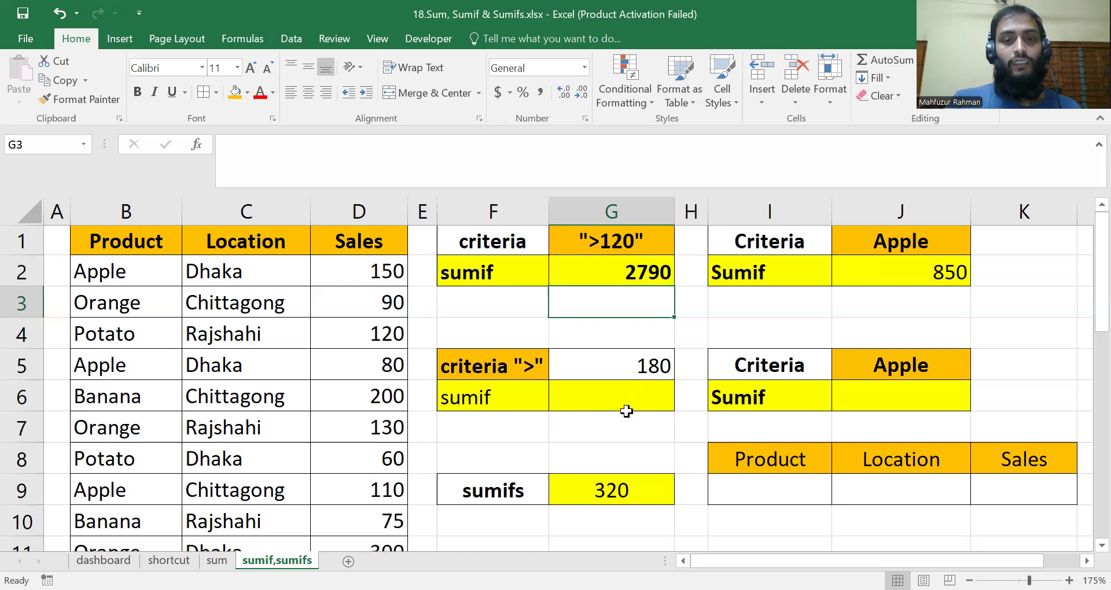
scroll(630, 407, "down", 1)
scroll(627, 391, "up", 1)
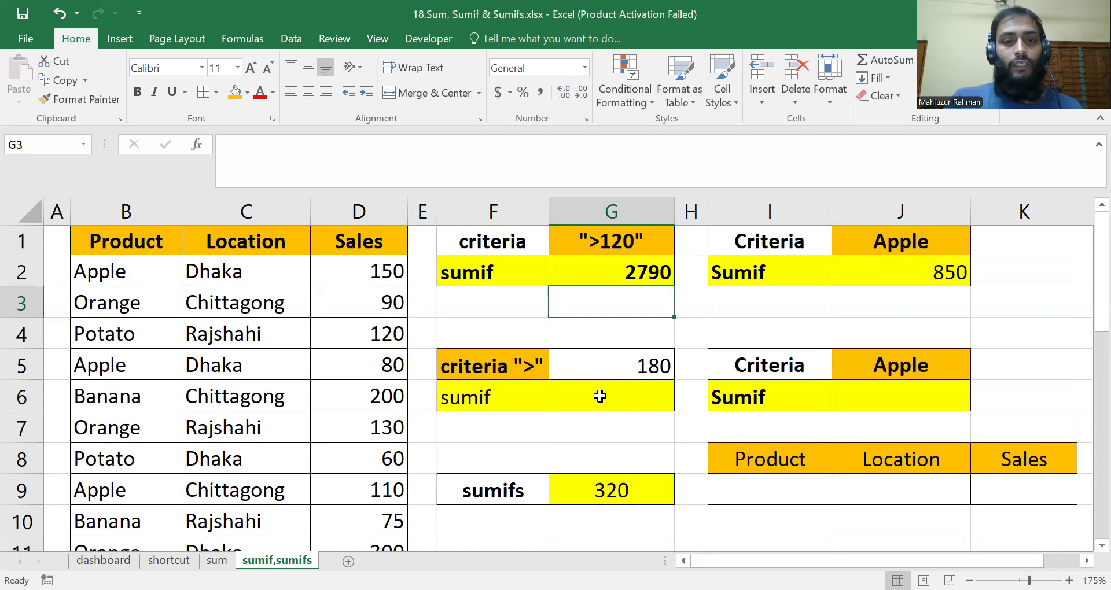
- Start a SUMIF formula in cell G6 with the Sales values D2:D27 as its range
left_click(599, 396)
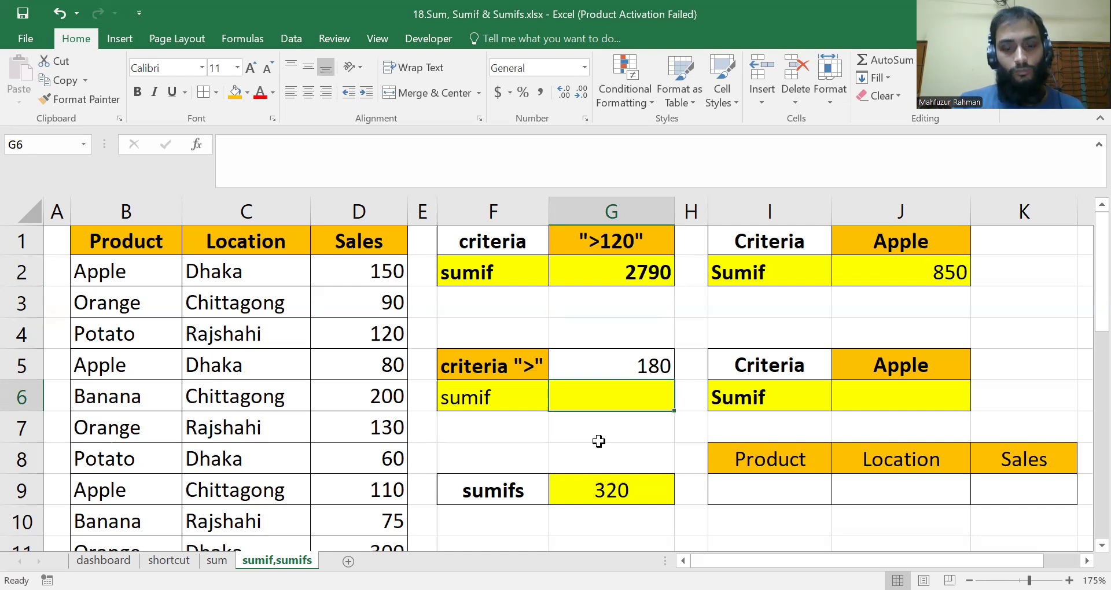
type("=")
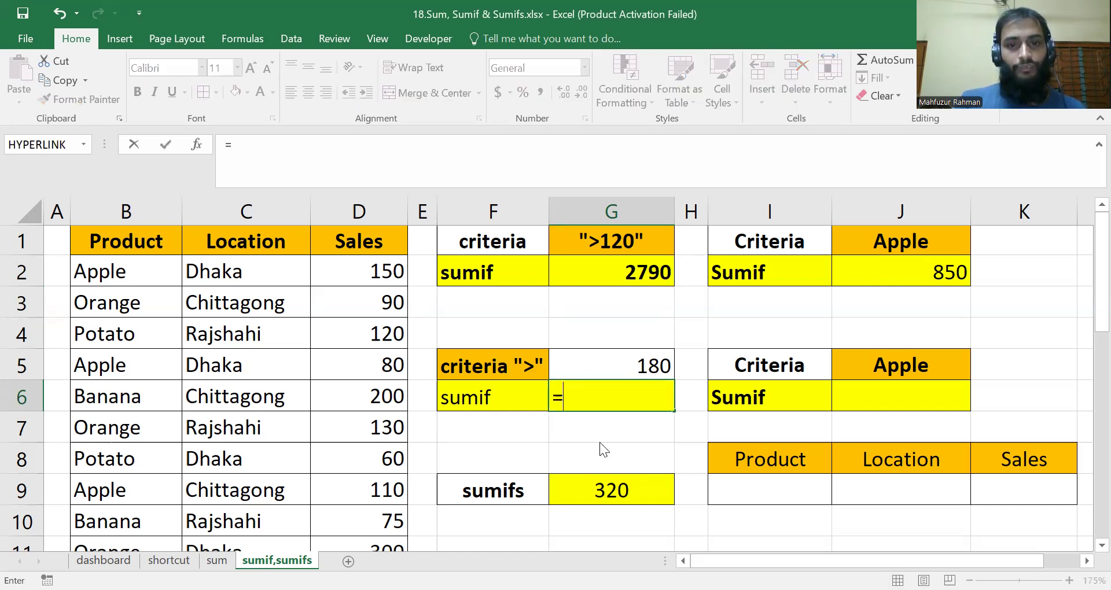
type("sumif(")
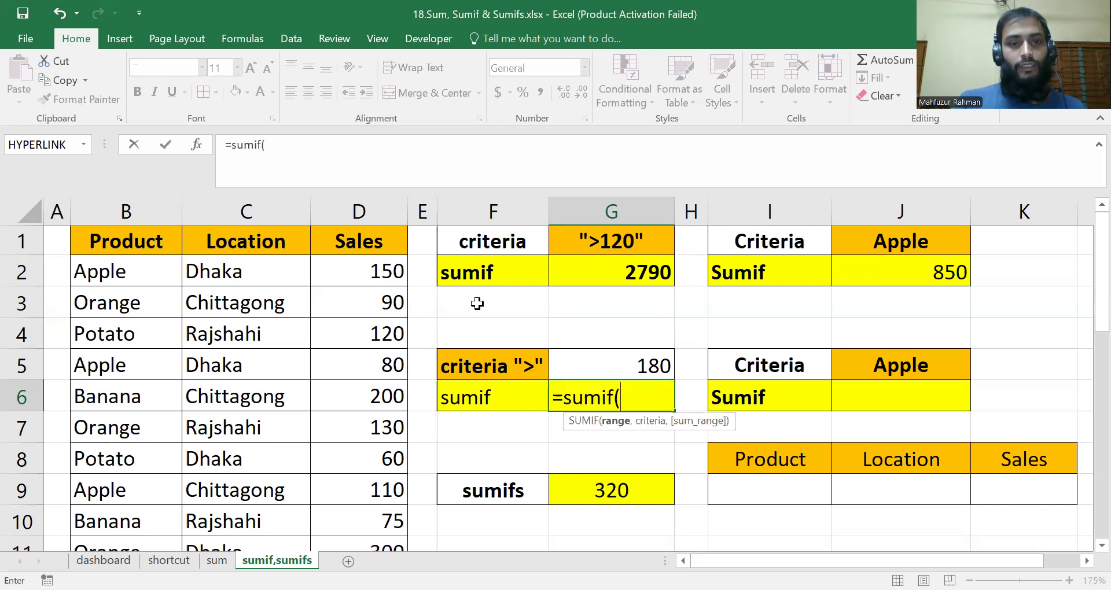
left_click(377, 272)
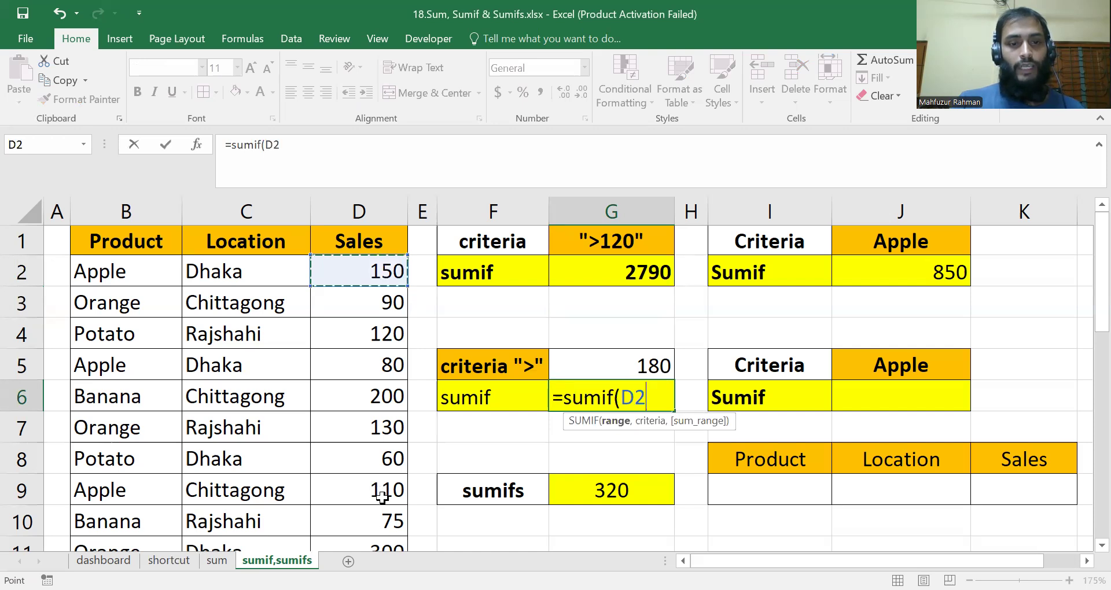
key("ctrl+shift+Down")
scroll(540, 428, "up", 6)
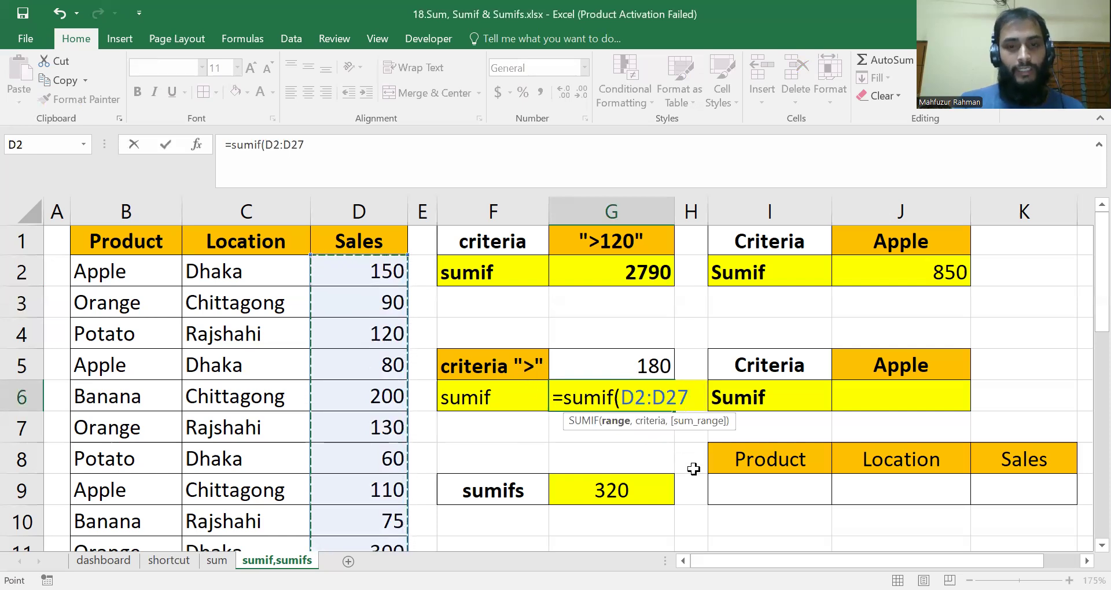
- Give the G6 SUMIF formula the criteria ">"&G5, joining the operator to the threshold cell
type(",")
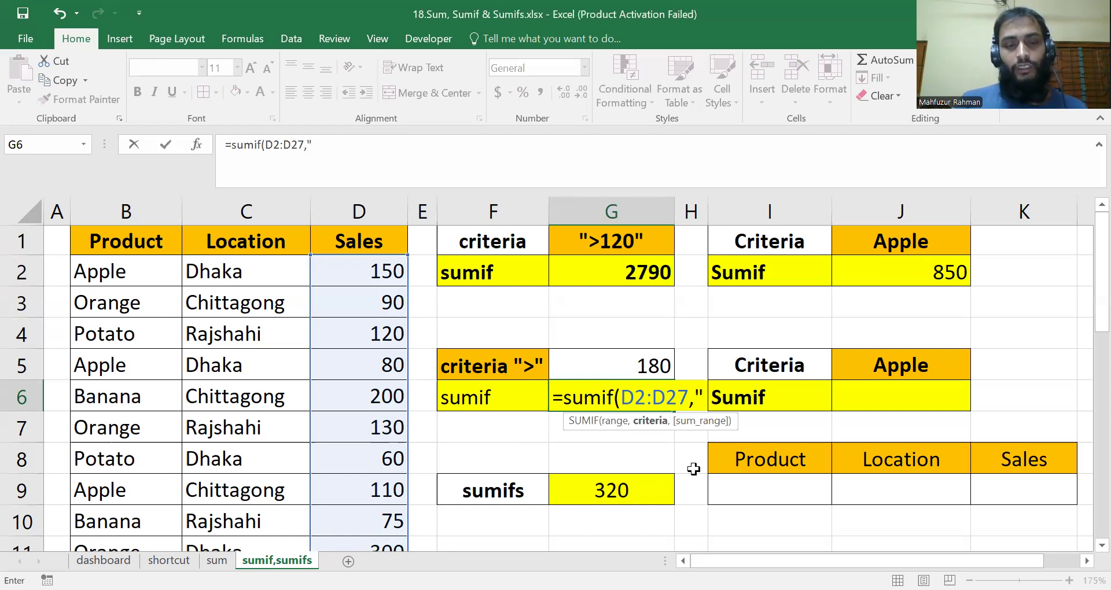
type("\">")
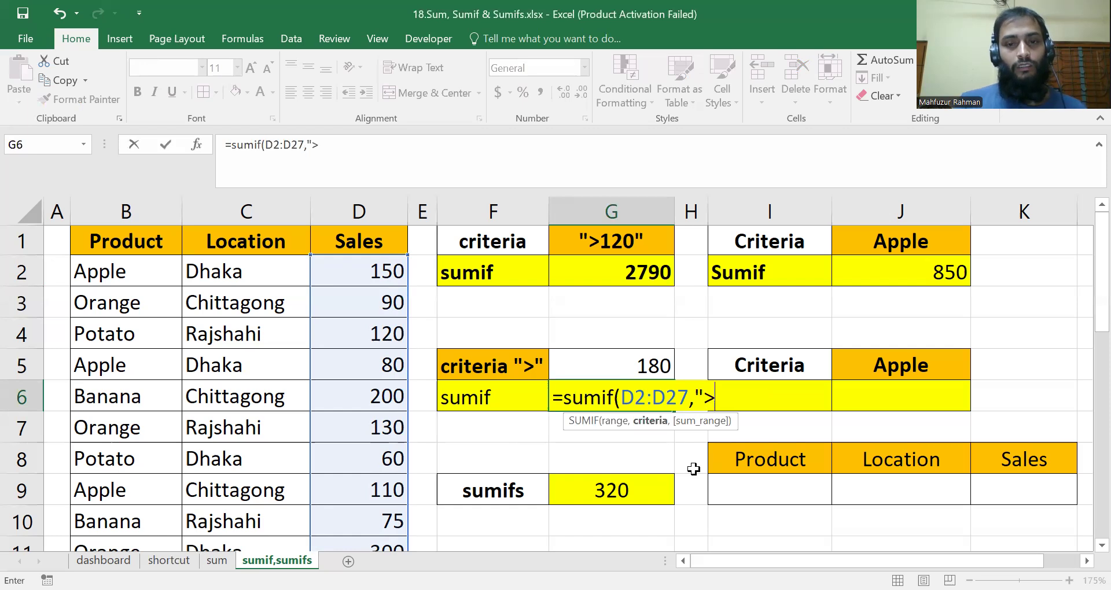
type("\"")
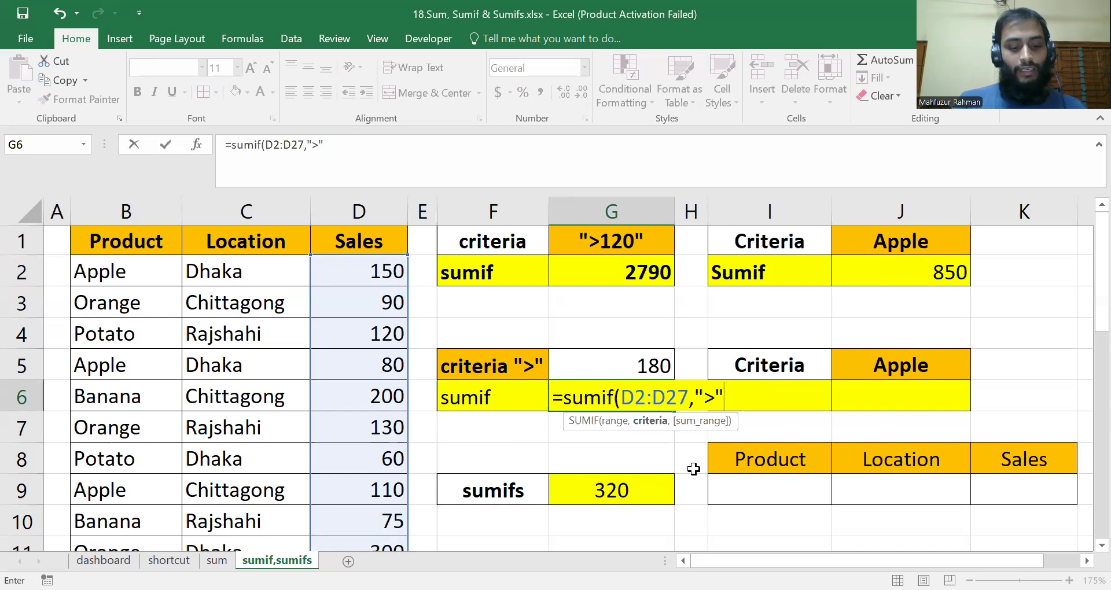
type("&")
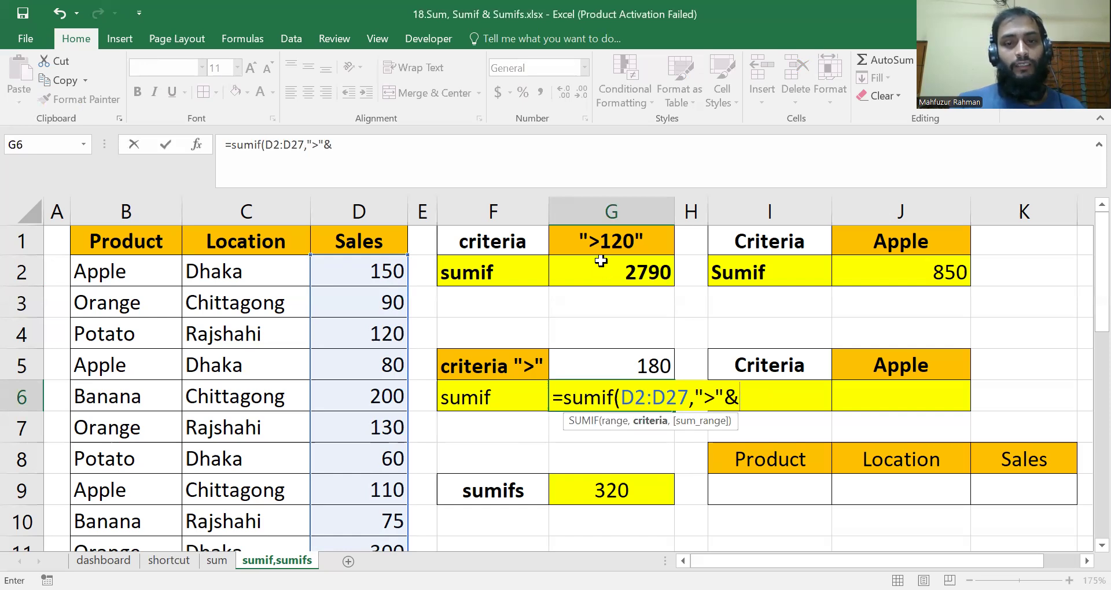
left_click(635, 363)
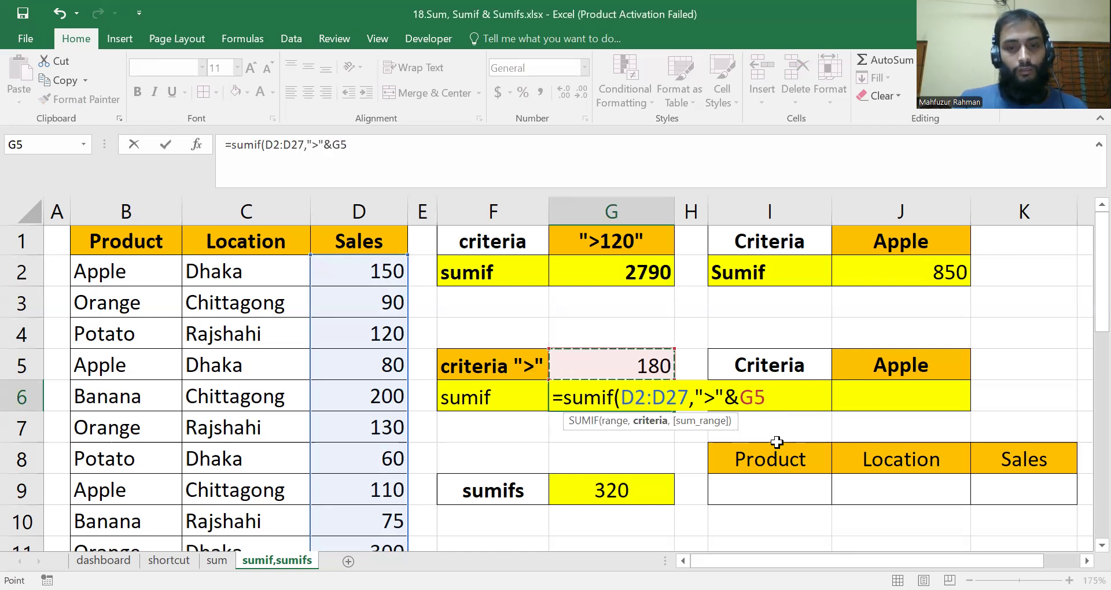
- Complete the G6 SUMIF formula with the Sales values D2:D27 as the sum range
type(",")
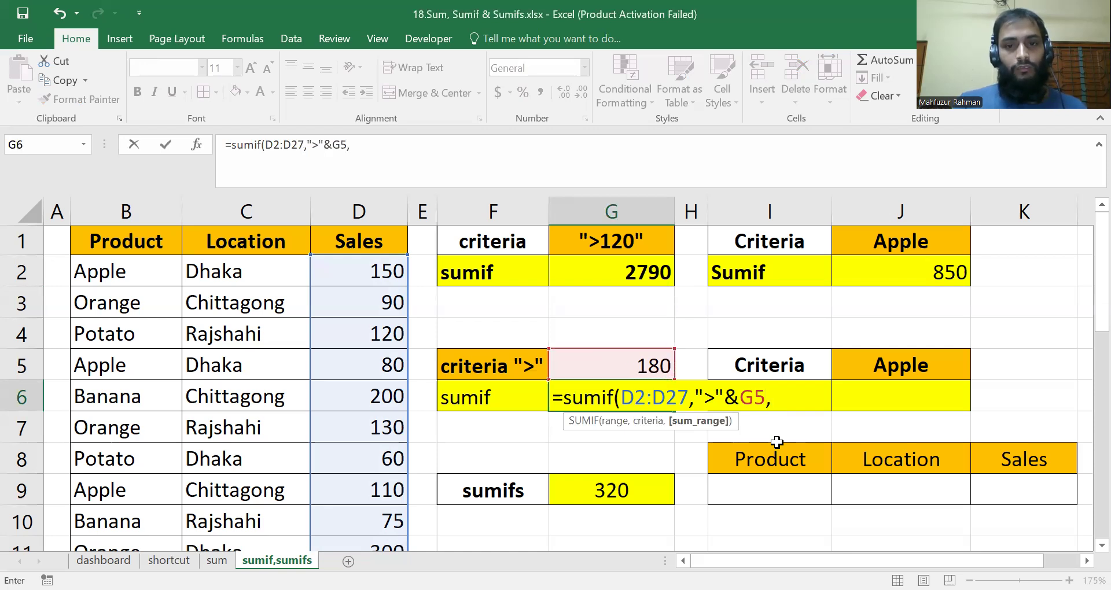
left_click(372, 271)
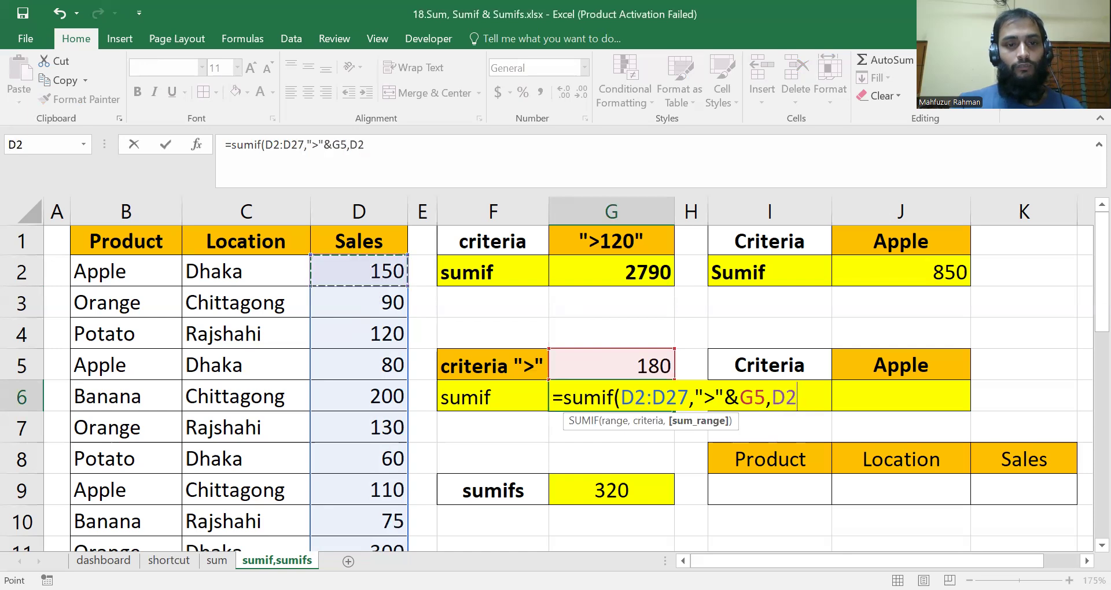
left_click_drag(371, 272, 401, 496)
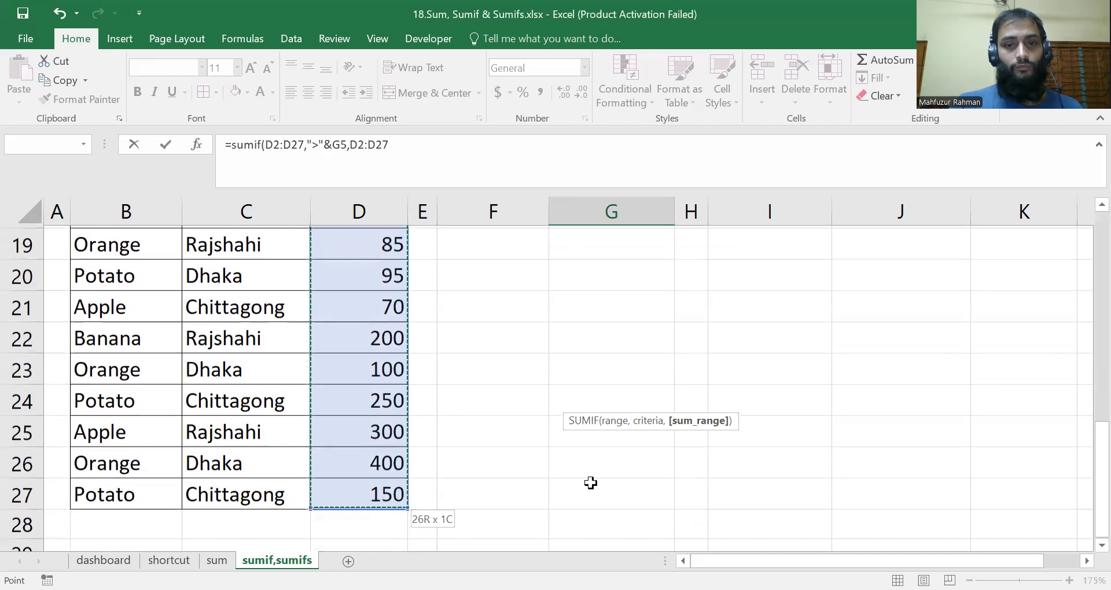
scroll(590, 483, "up", 6)
type(")")
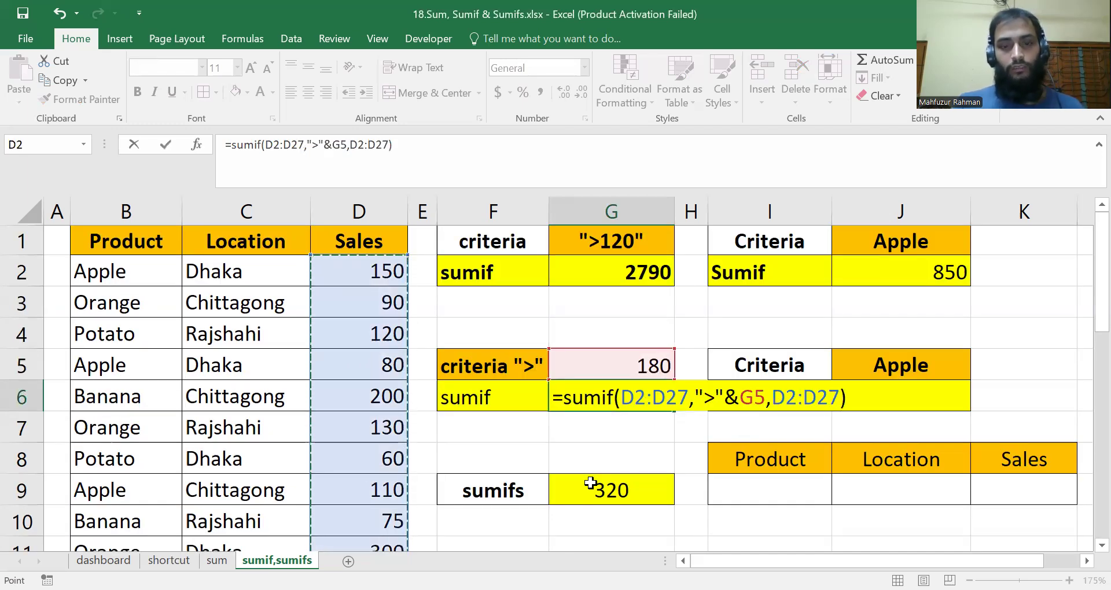
key("Return")
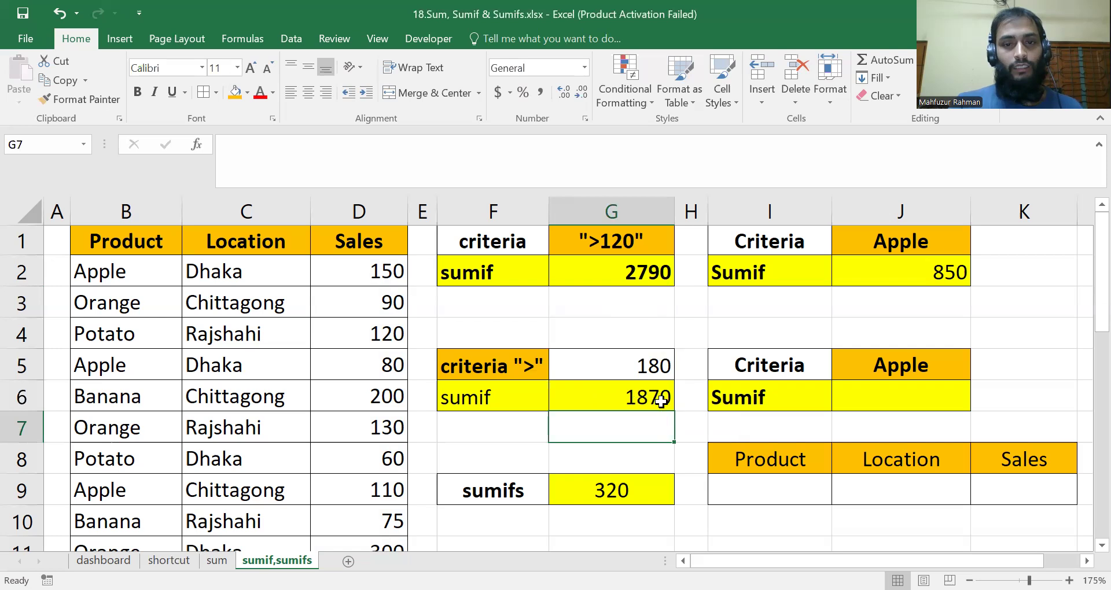
- Test the G6 formula by changing the threshold in G5 first to 120 and finally to 110
left_click(639, 366)
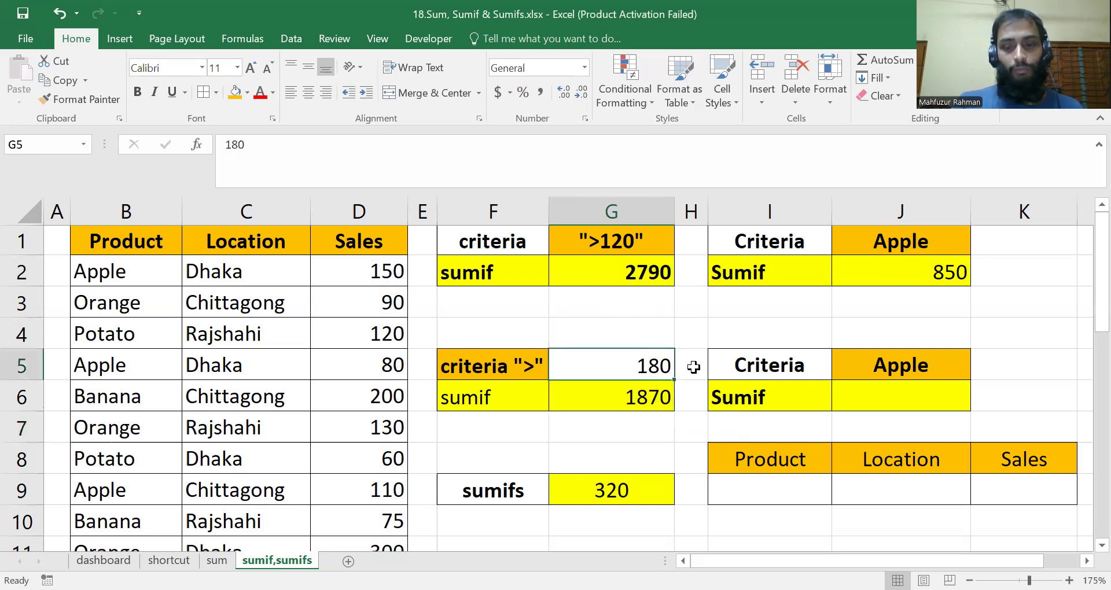
type("120")
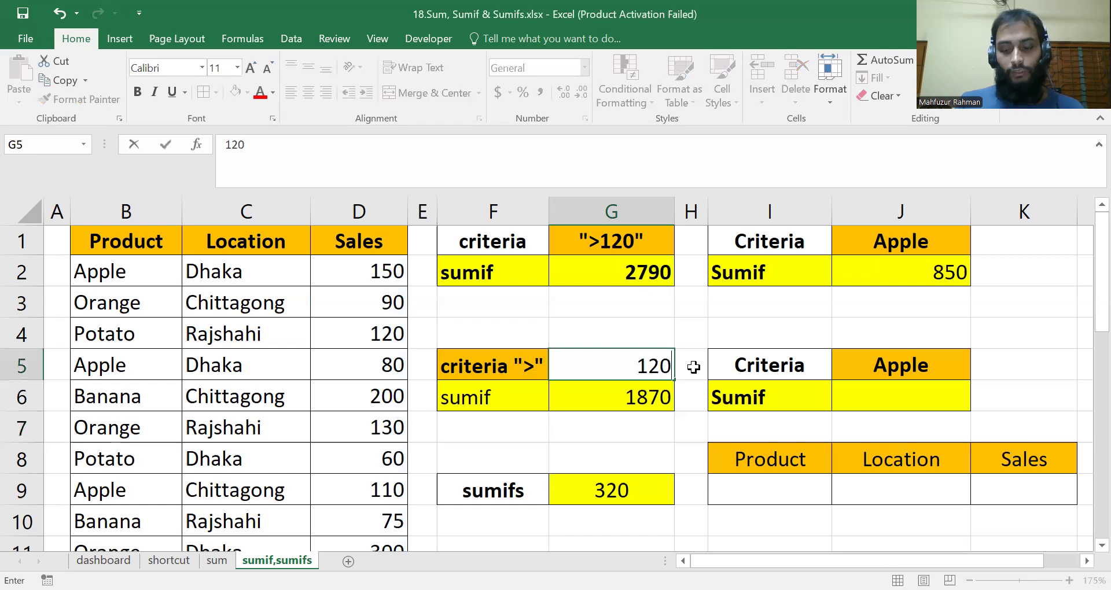
key("Return")
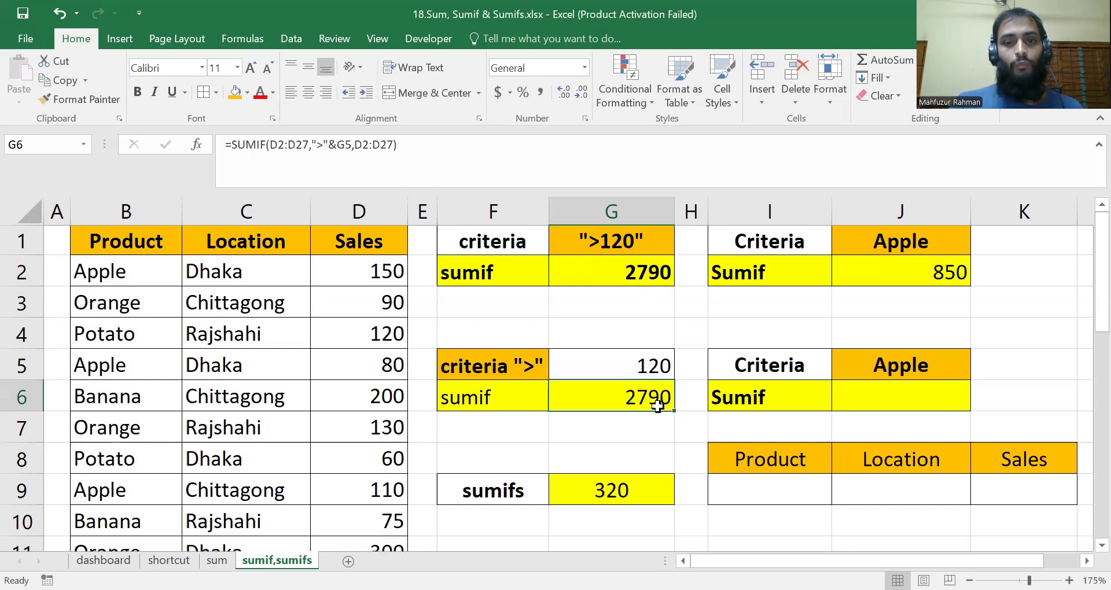
left_click(653, 365)
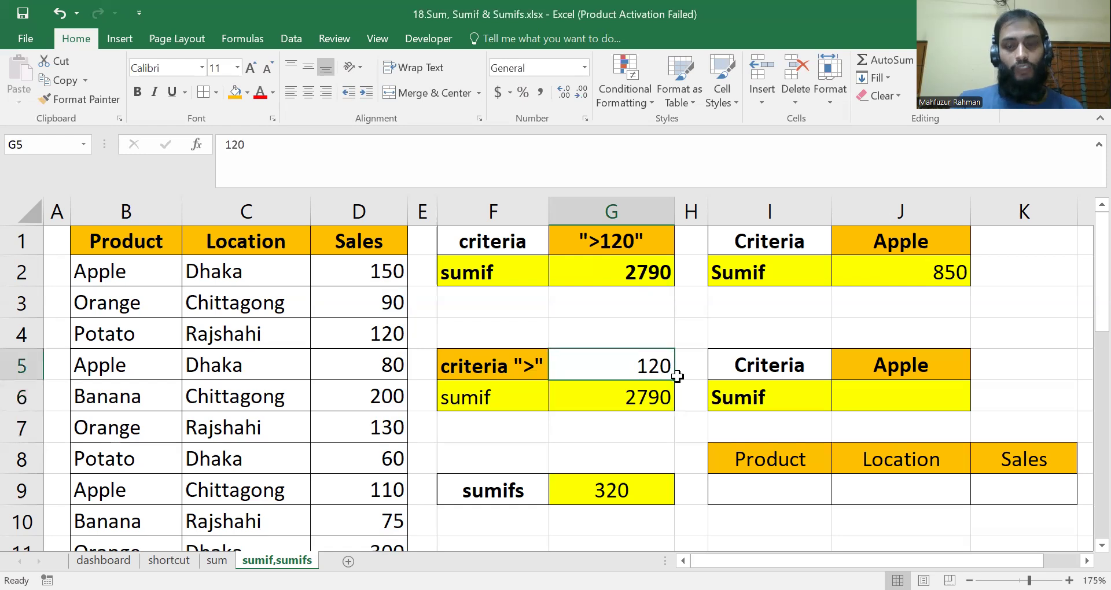
type("110")
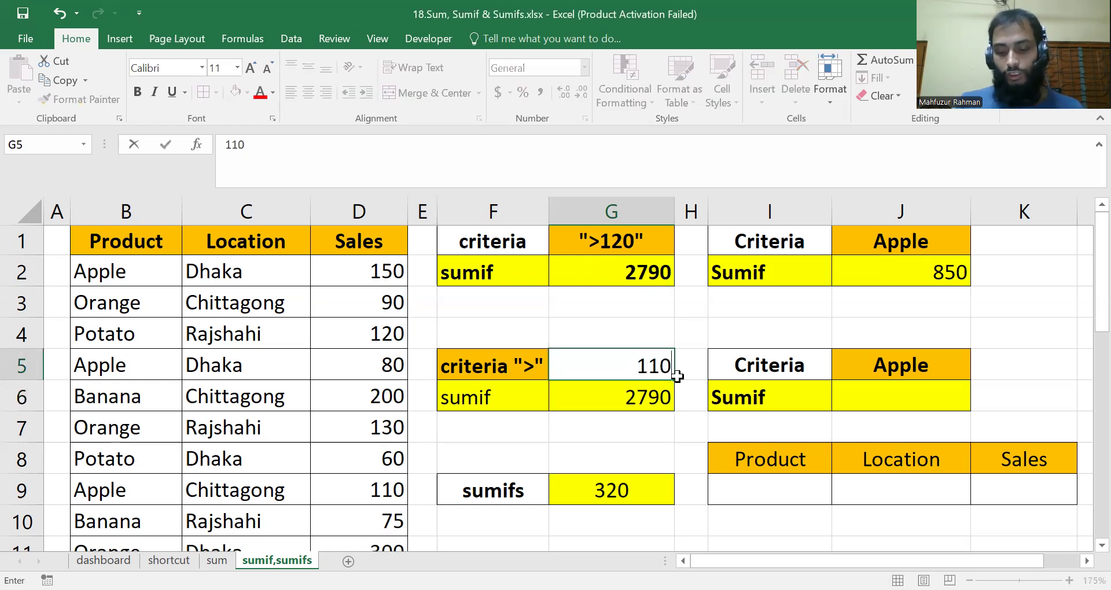
key("Return")
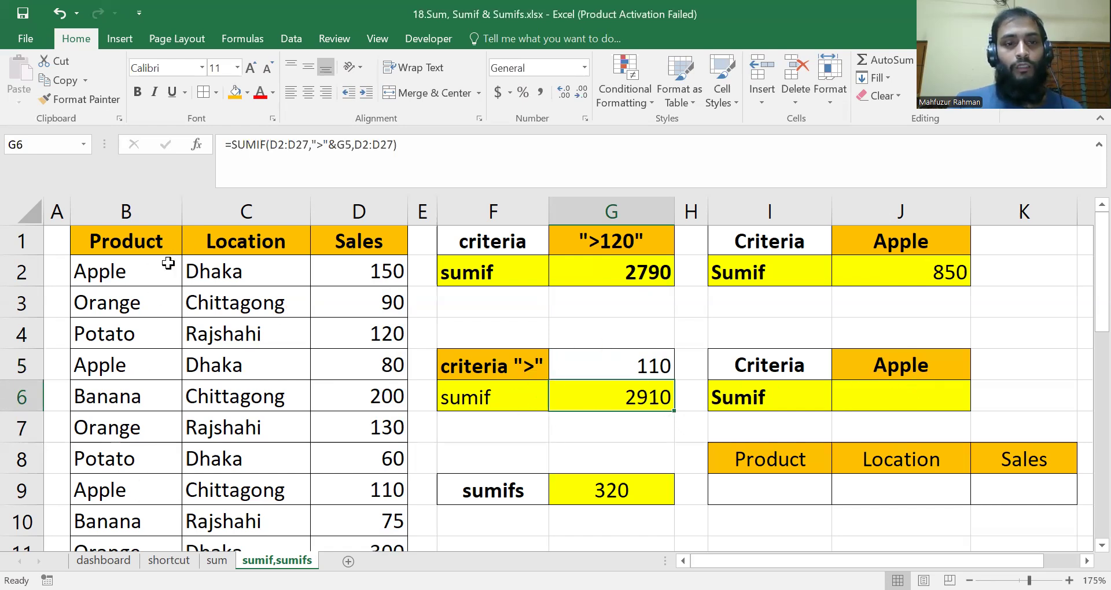
- Check the J2 formula and start a SUMIF formula in cell J6 with the whole Product column B:B as its range
left_click(932, 278)
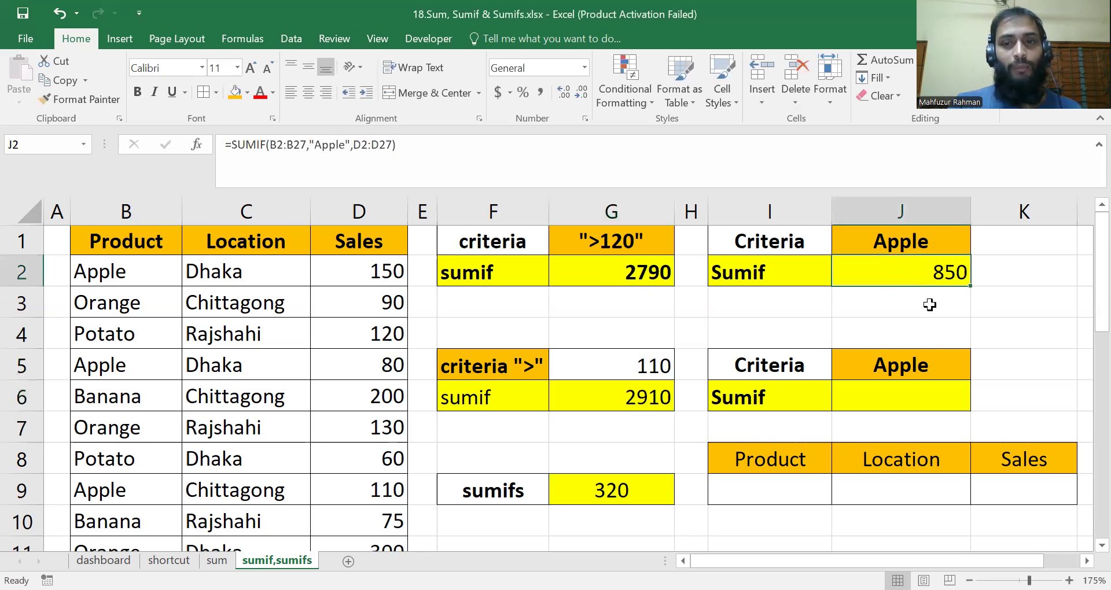
left_click(897, 396)
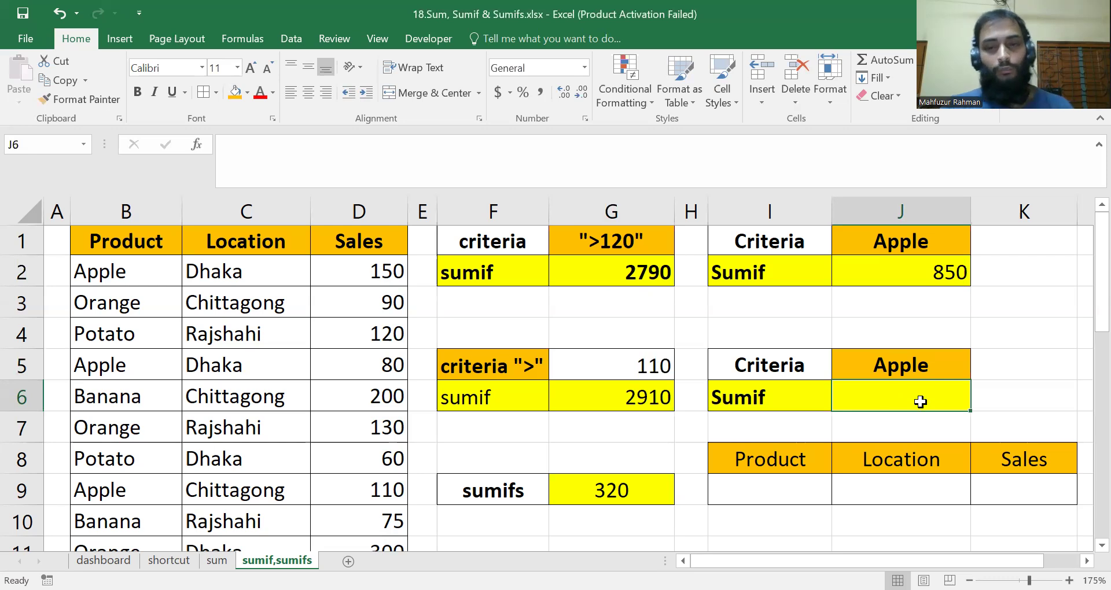
type("=")
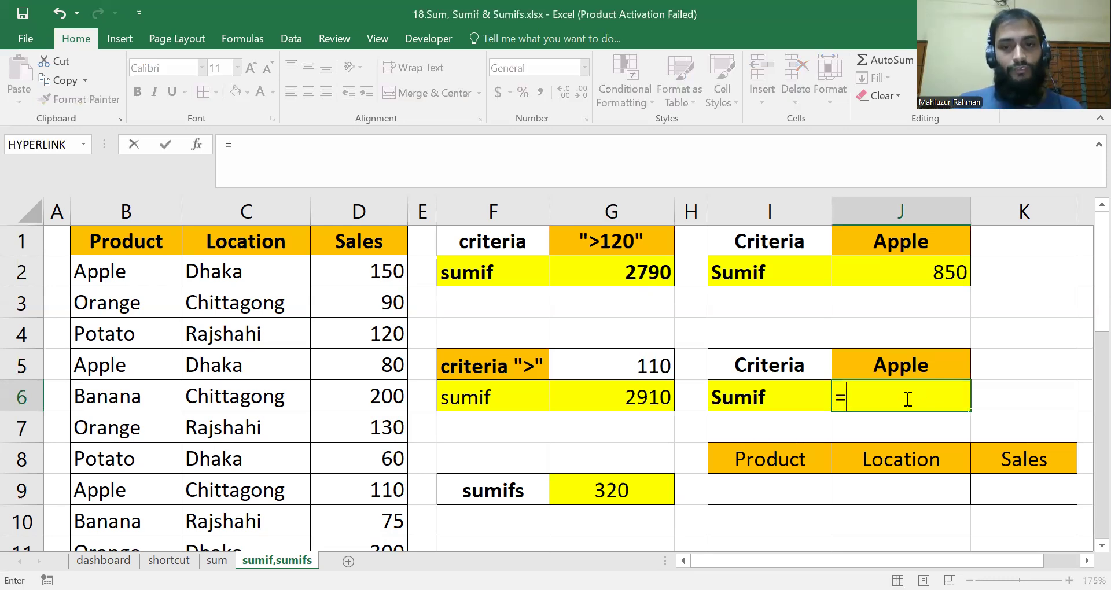
type("sumif(")
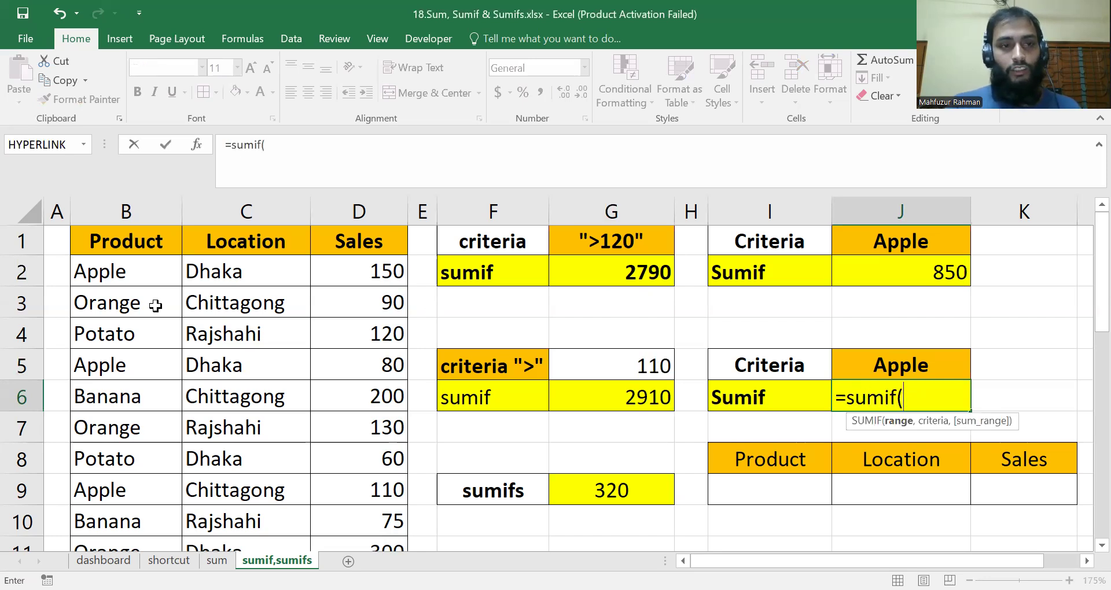
left_click(121, 207)
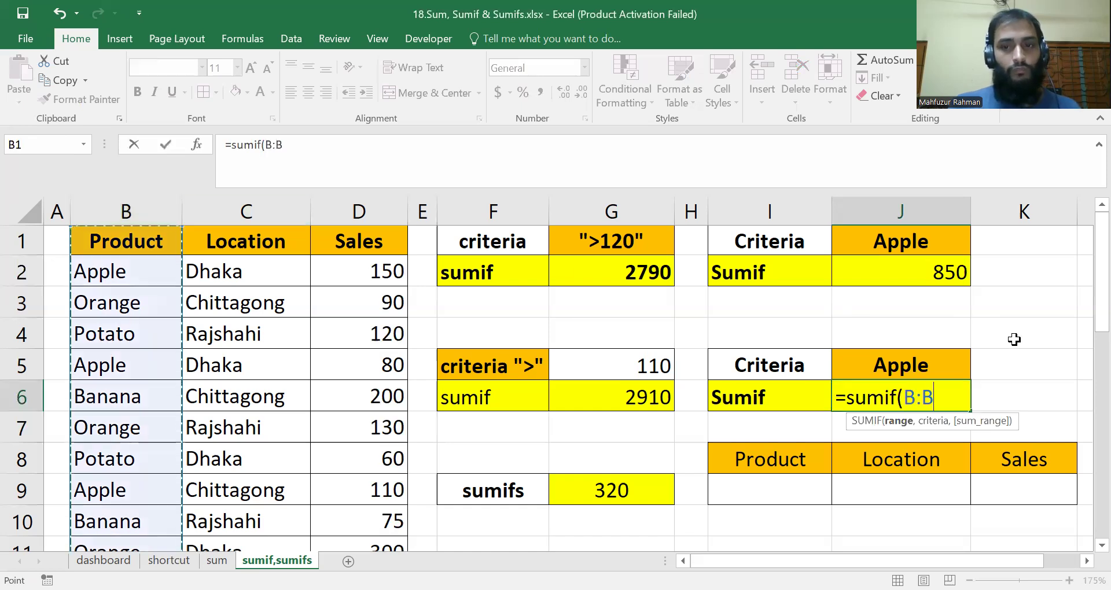
type(",")
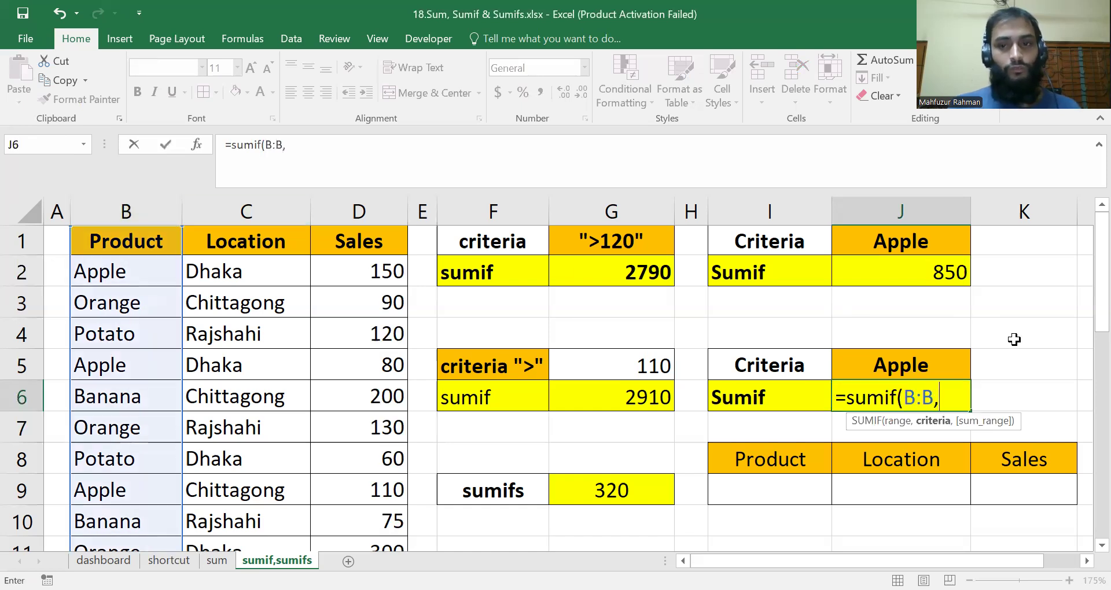
- Complete the J6 SUMIF formula with cell J5 as the criteria and the whole Sales column D:D as the sum range
left_click(913, 363)
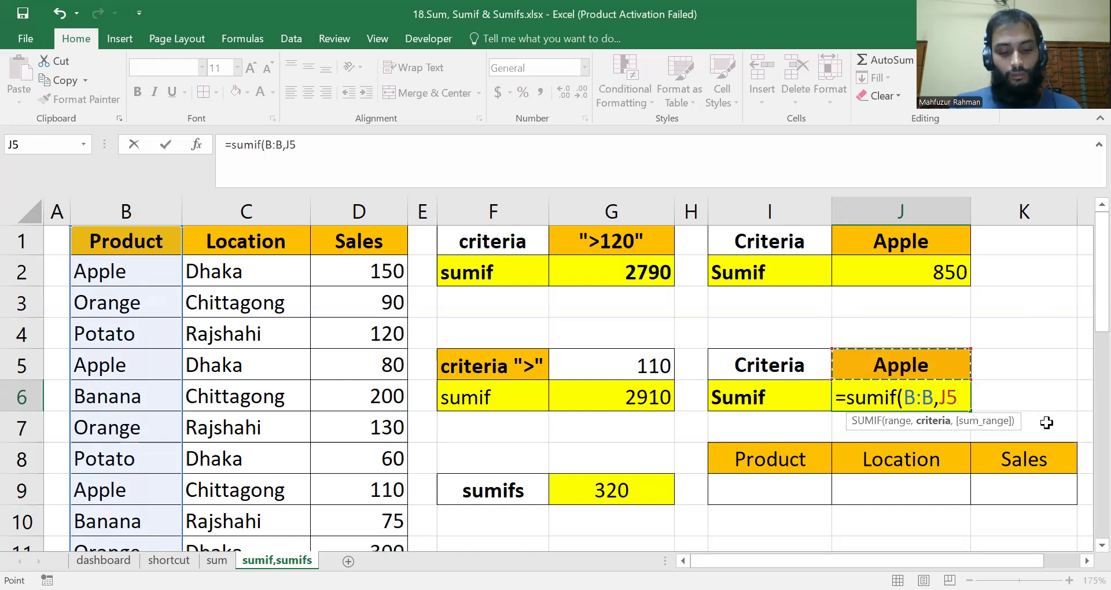
type(",")
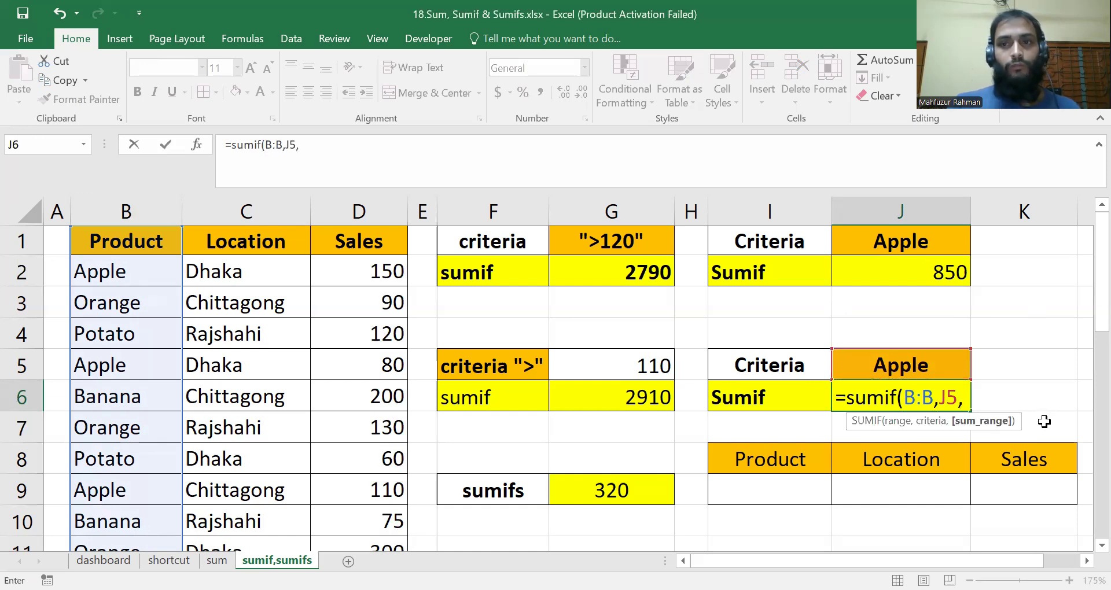
left_click(372, 206)
type(")")
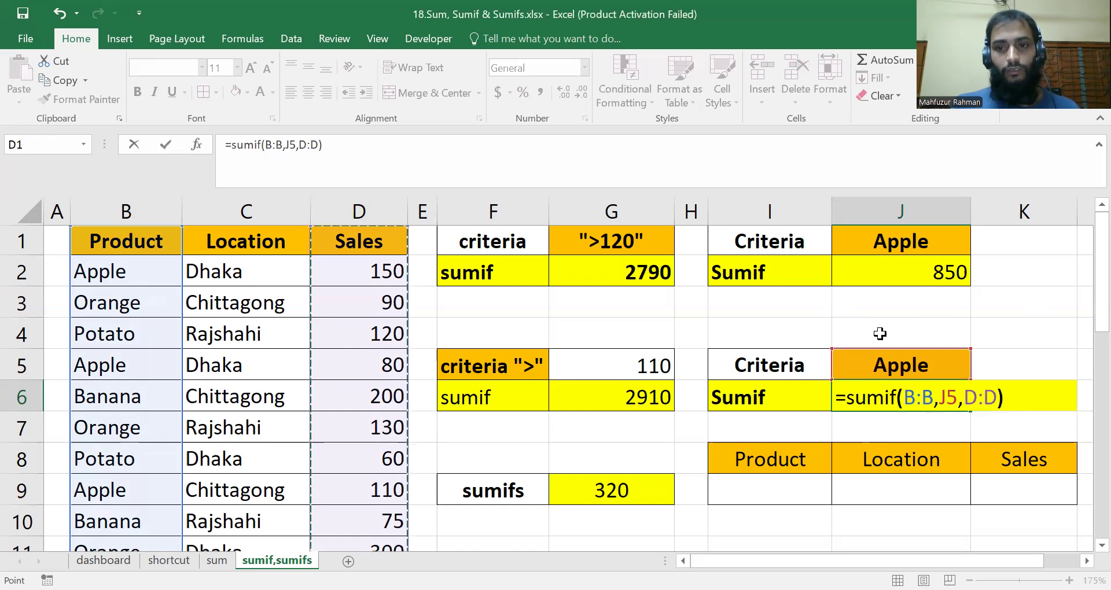
key("Return")
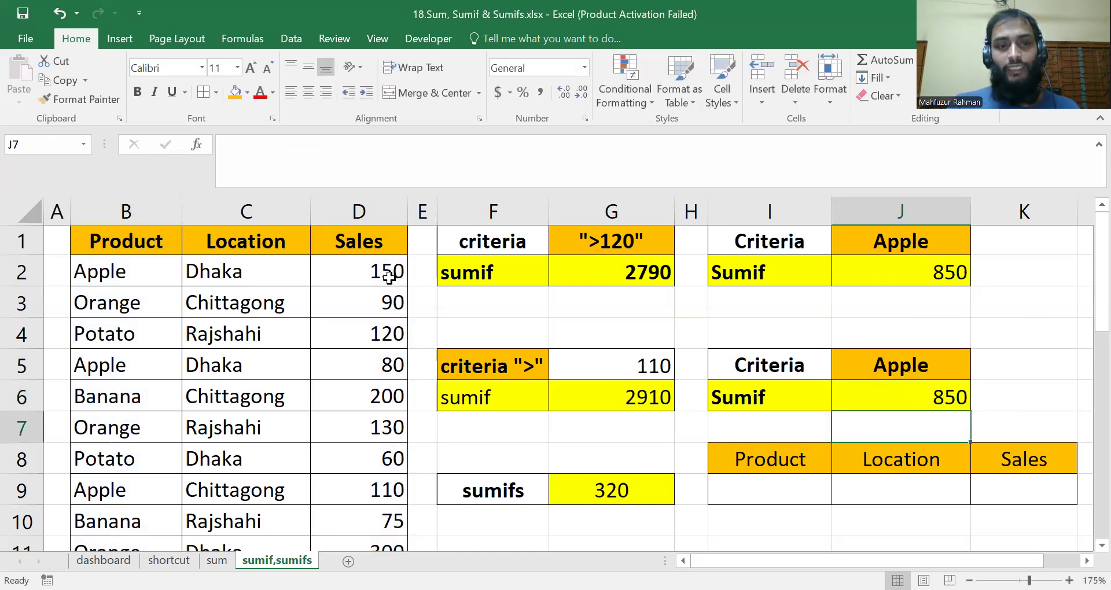
- Change the product criteria in cell J5 to Orange
left_click(900, 365)
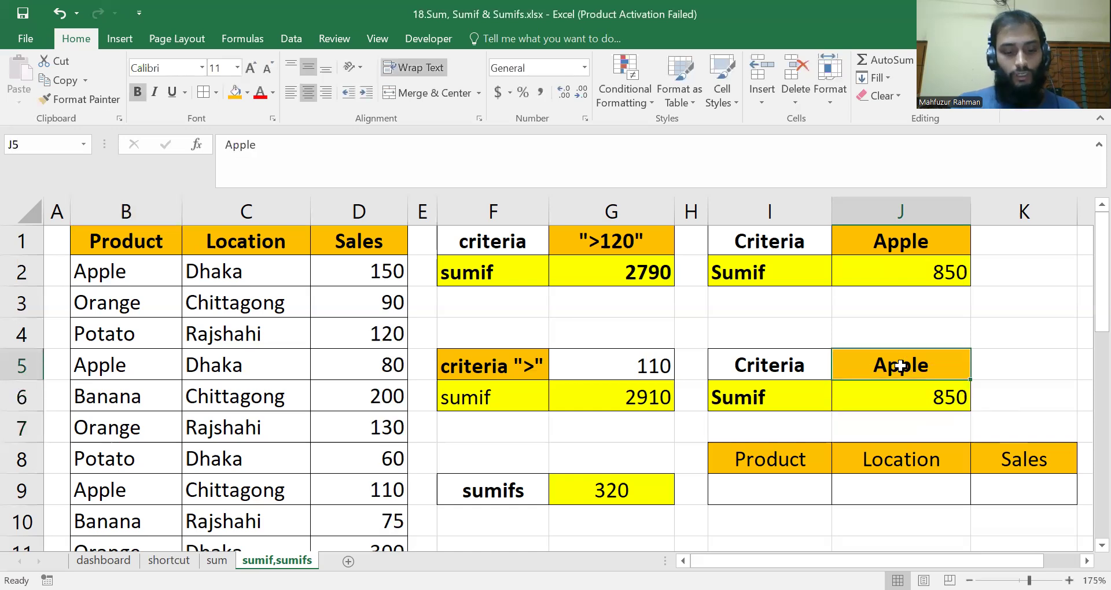
type("Orange")
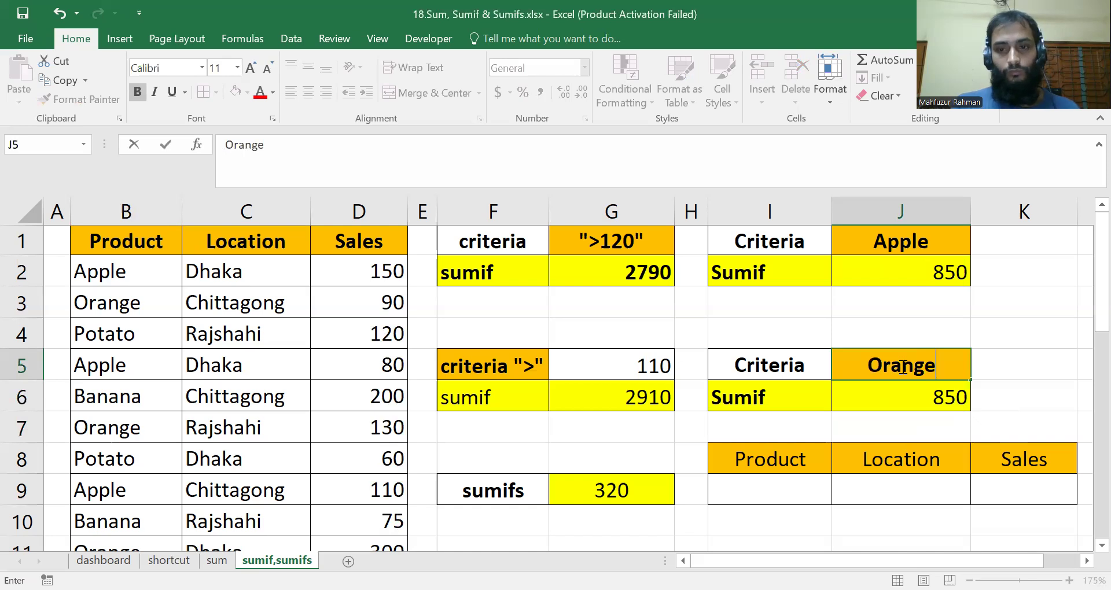
key("Return")
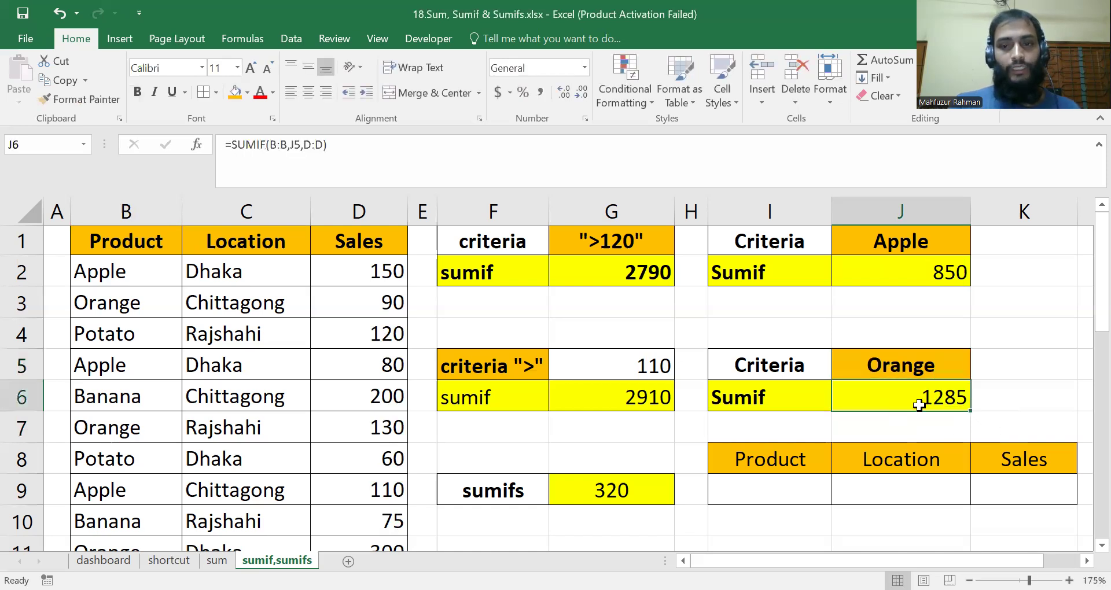
- Change the product criteria in cell J5 to Banana
left_click(902, 365)
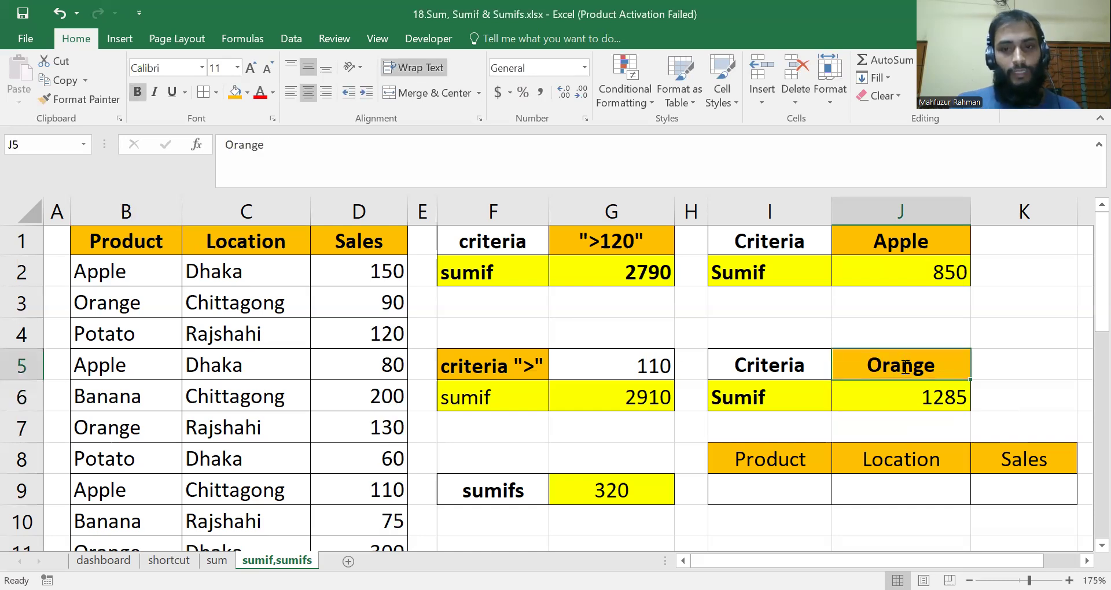
type("Banana")
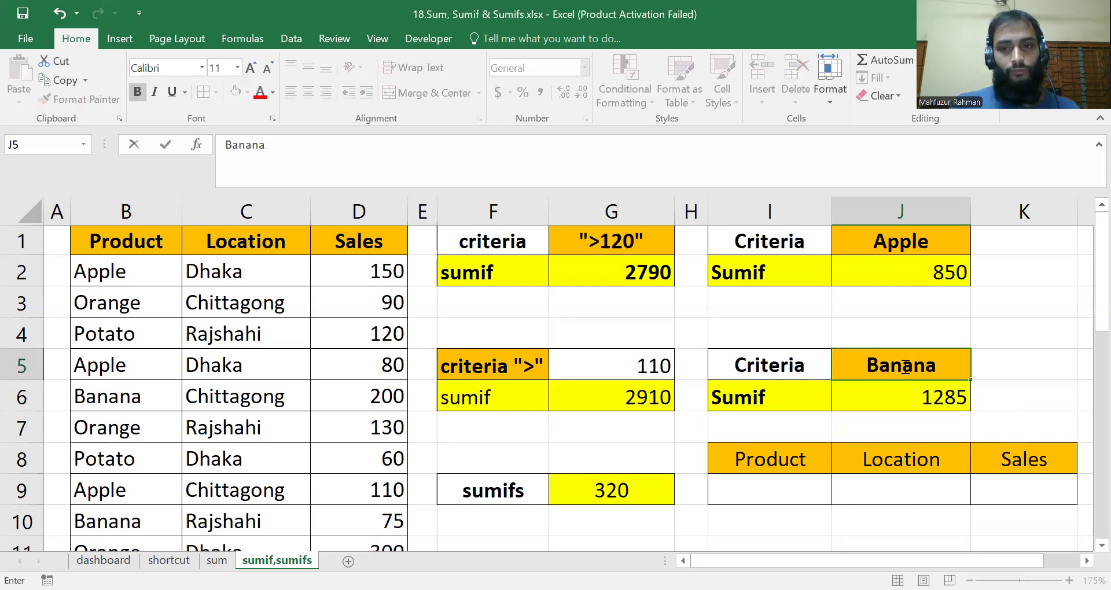
key("Return")
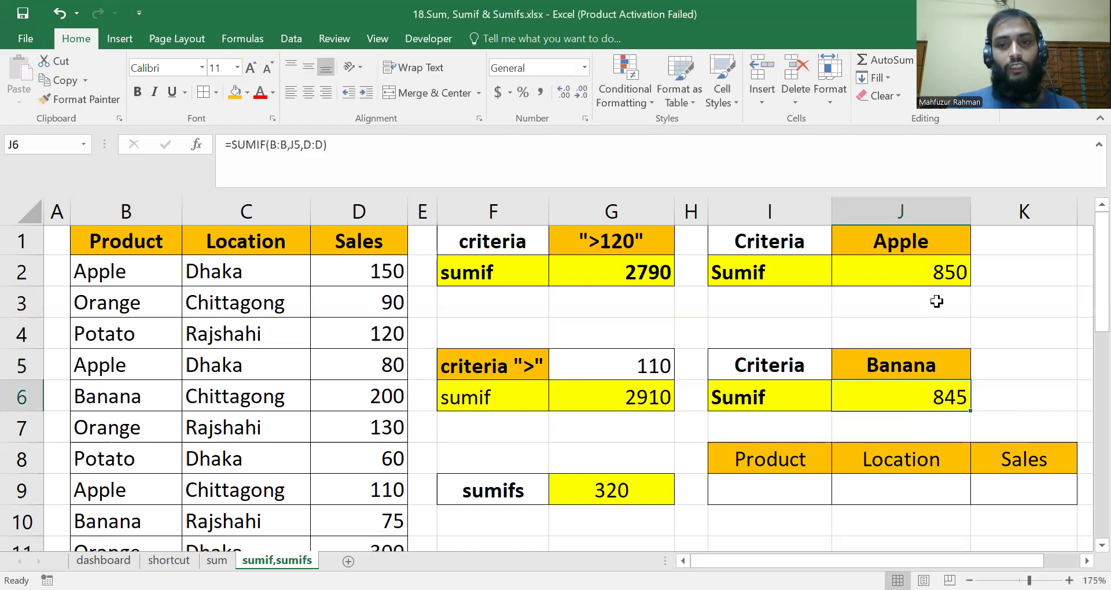
- Examine the typed product criterion inside the SUMIF formula in cell J2
left_click(932, 273)
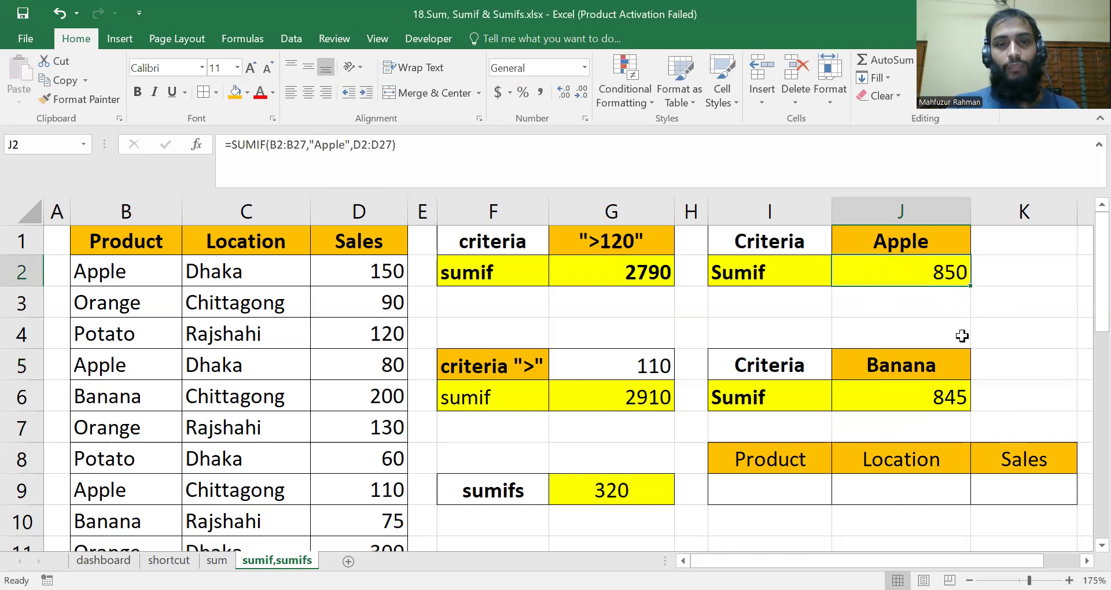
double_click(334, 146)
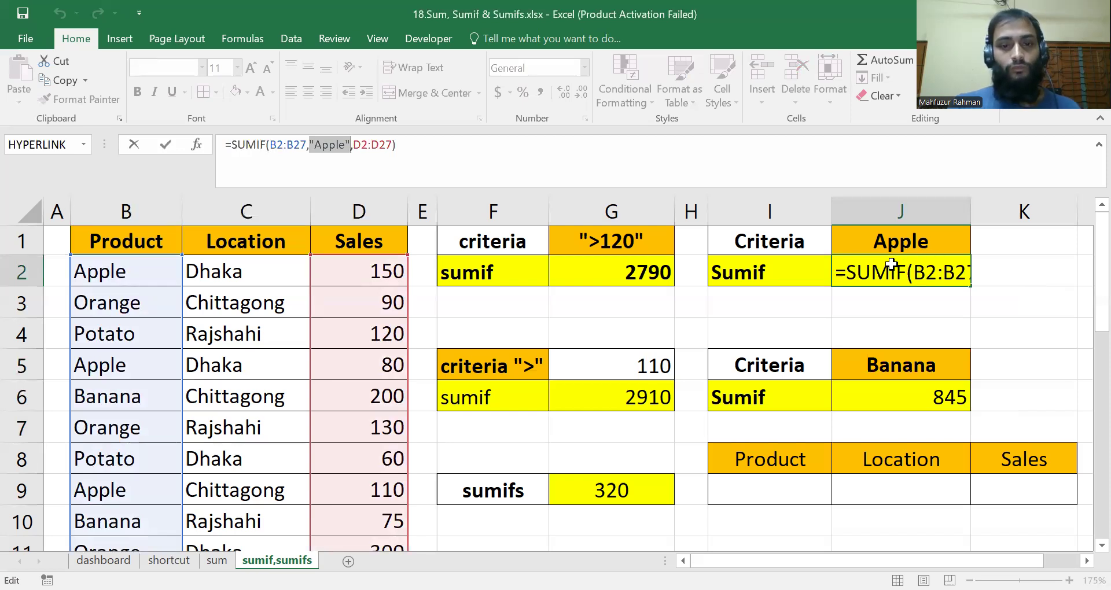
key("Return")
scroll(885, 266, "down", 1)
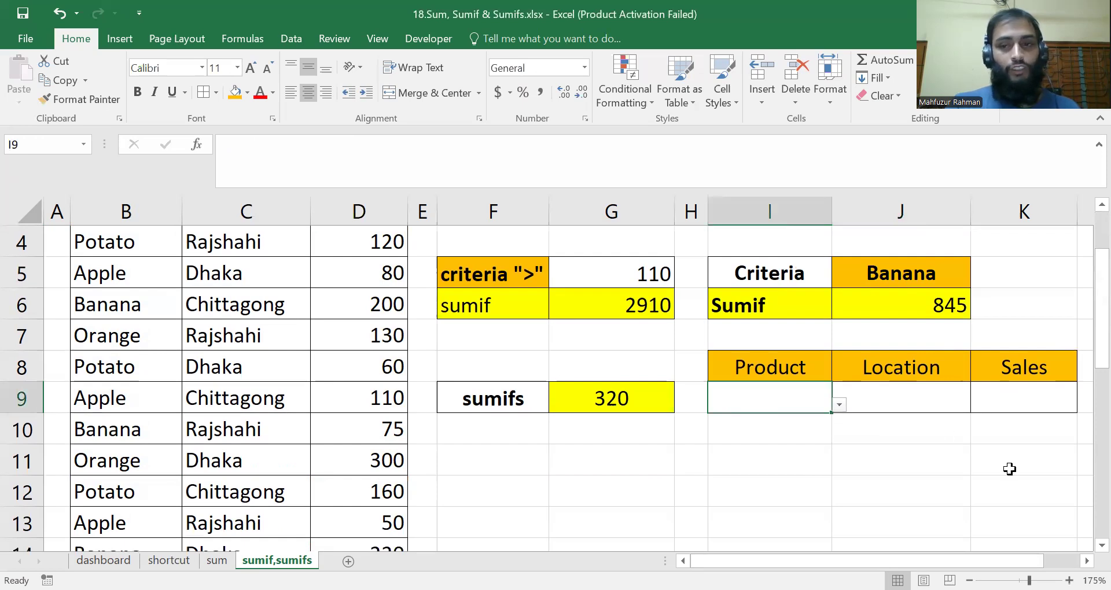
scroll(991, 391, "right", 1)
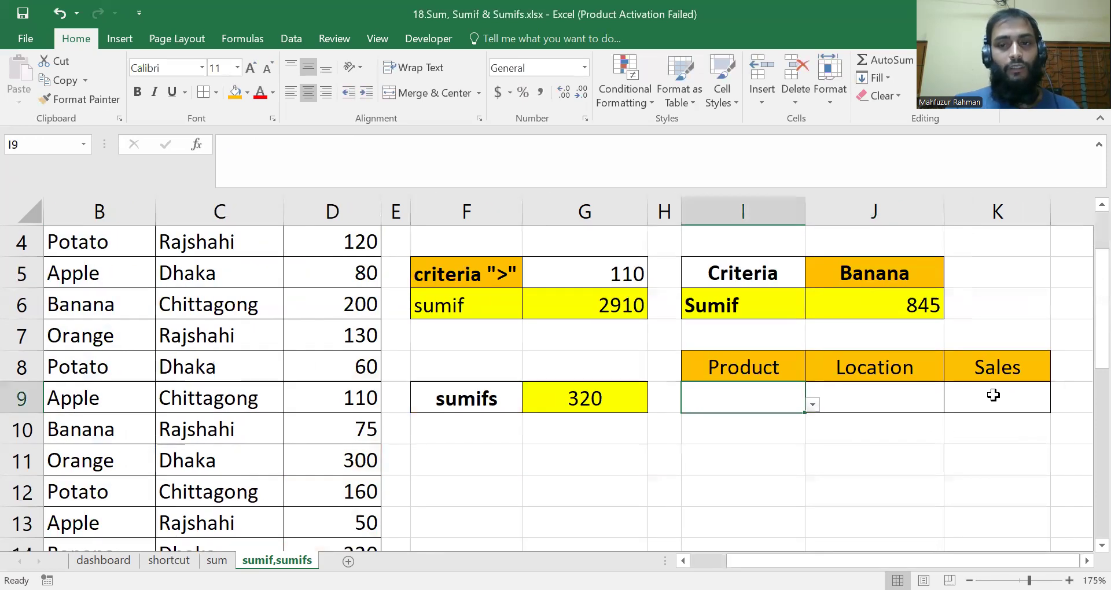
left_click(991, 394)
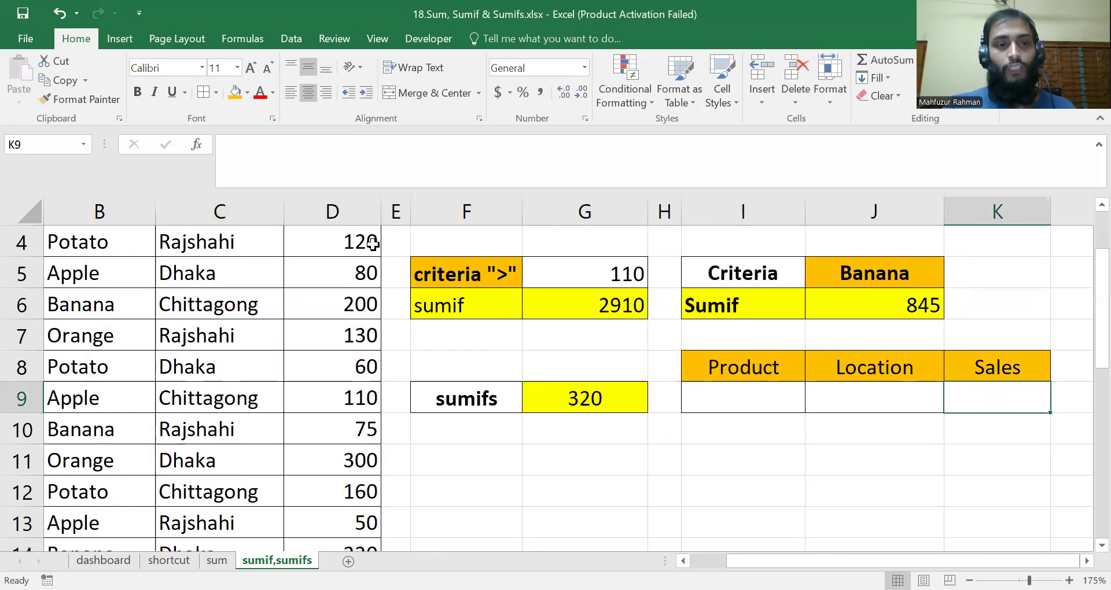
scroll(356, 305, "up", 1)
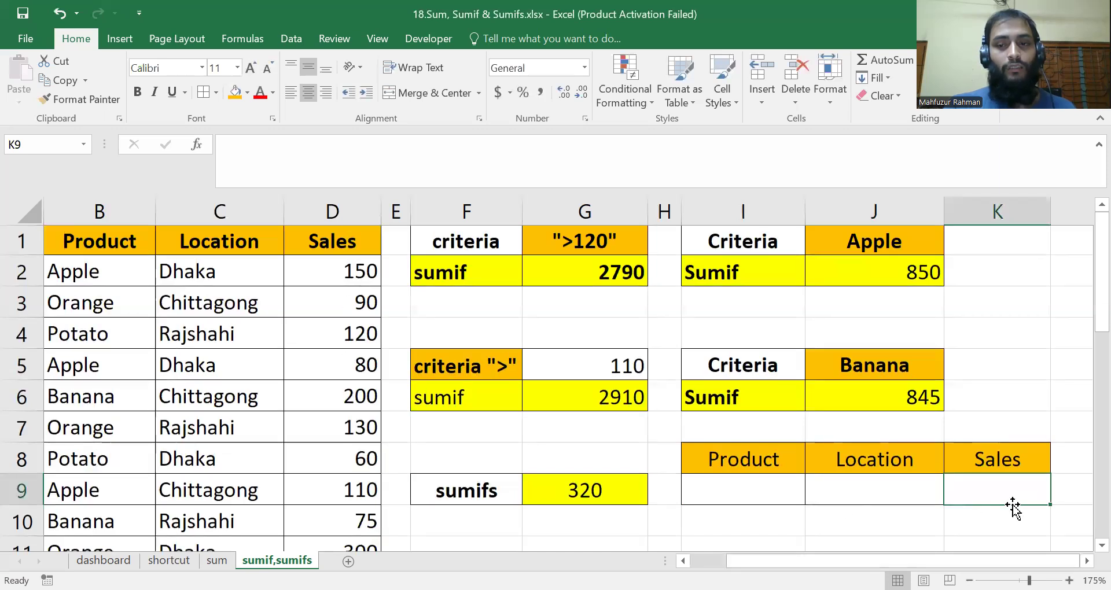
scroll(1002, 490, "down", 1)
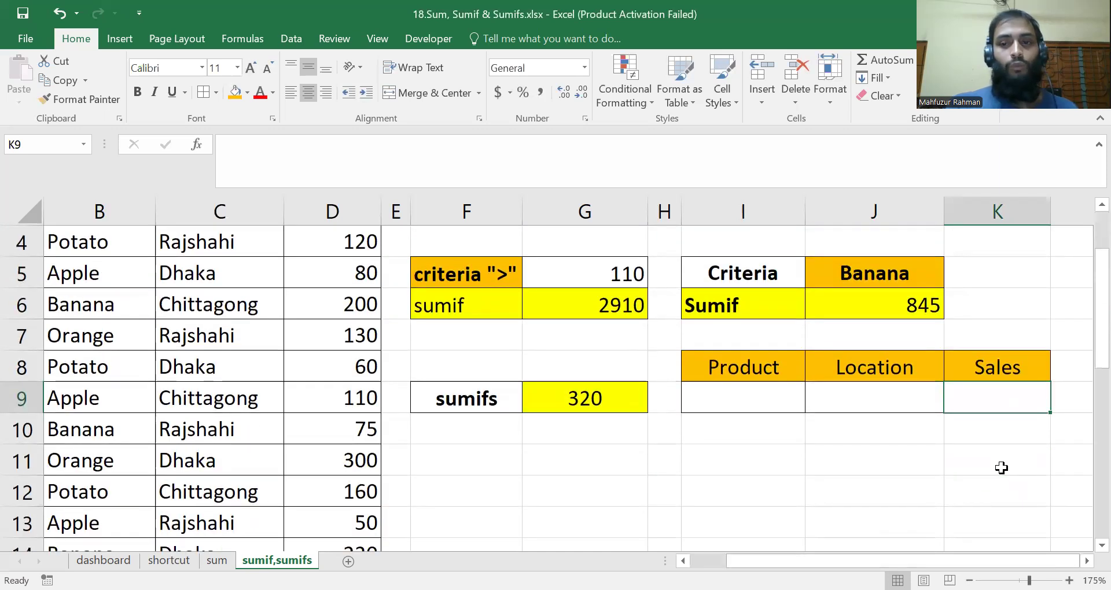
scroll(994, 459, "up", 1, "ctrl")
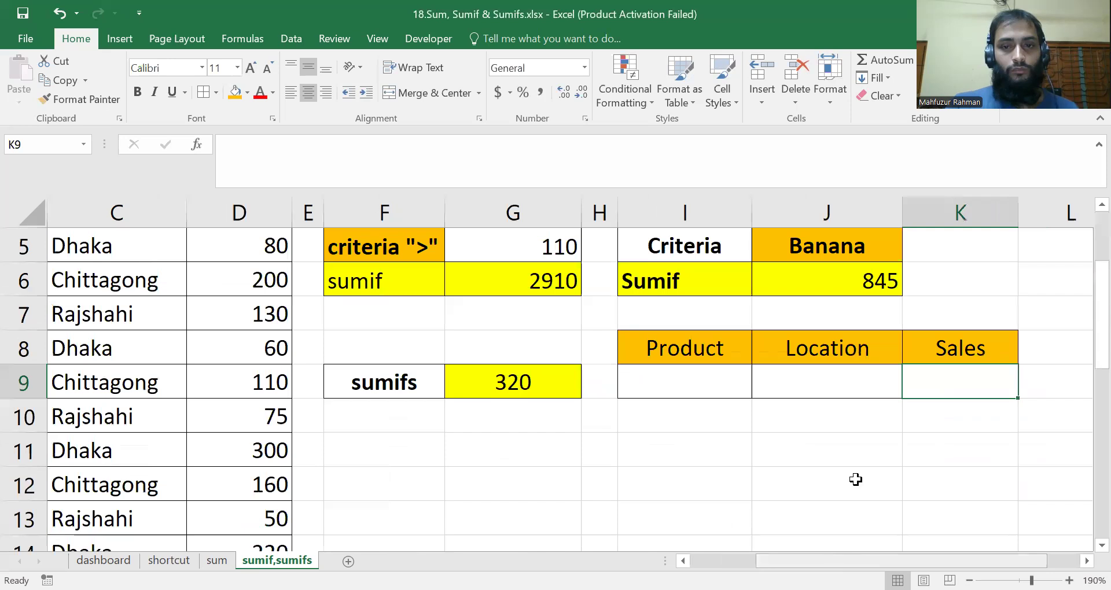
left_click(856, 458)
scroll(862, 458, "down", 1, "ctrl")
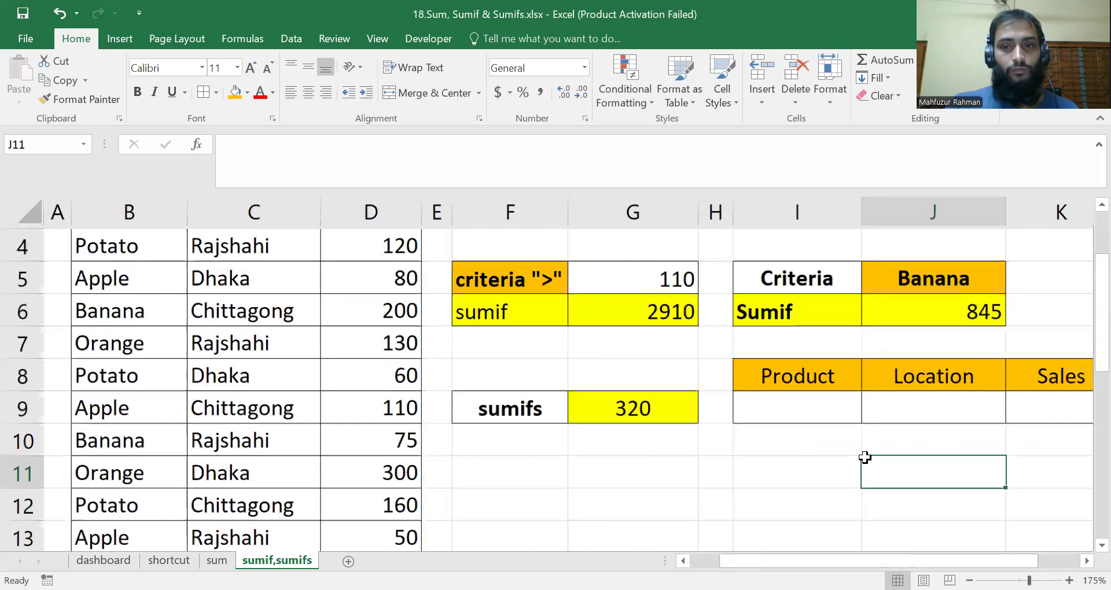
- Start a SUMIFS formula in cell K9 with the whole Sales column D:D as the sum range
left_click(1004, 402)
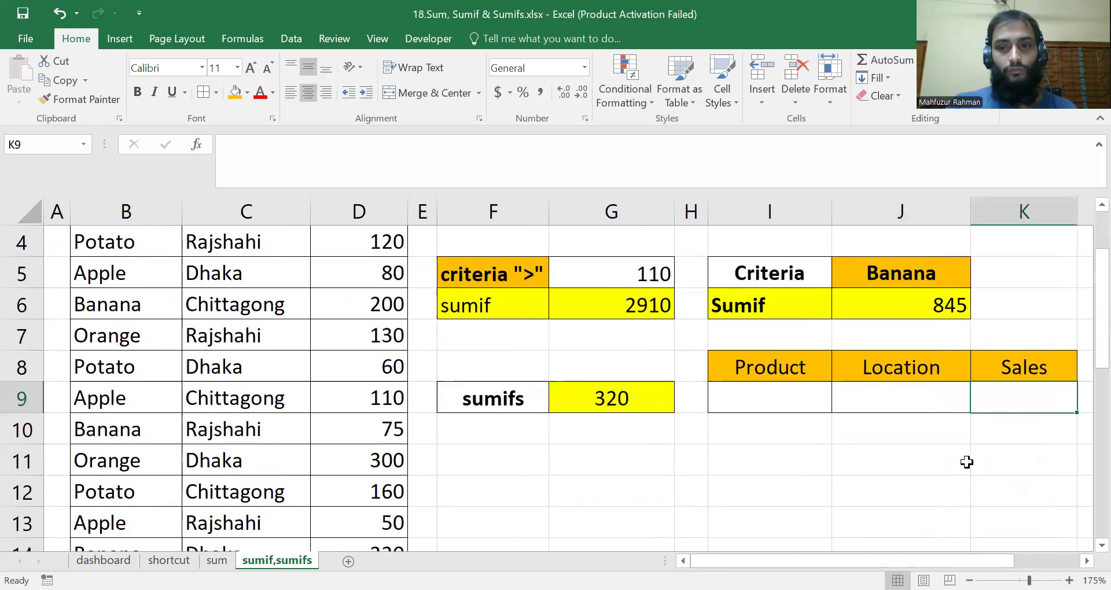
type("=s")
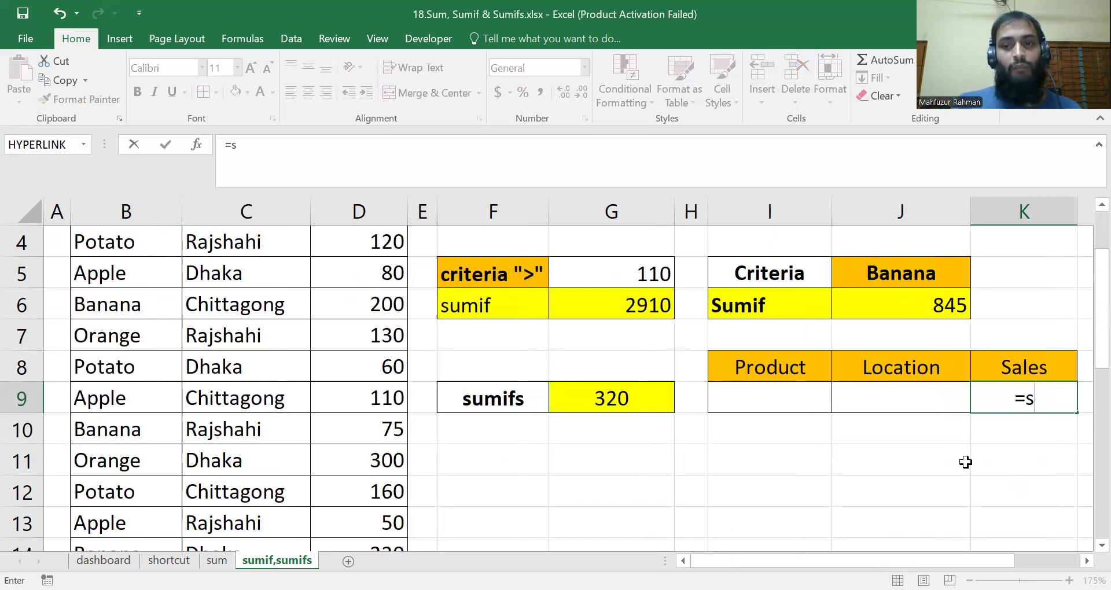
type("umifs(")
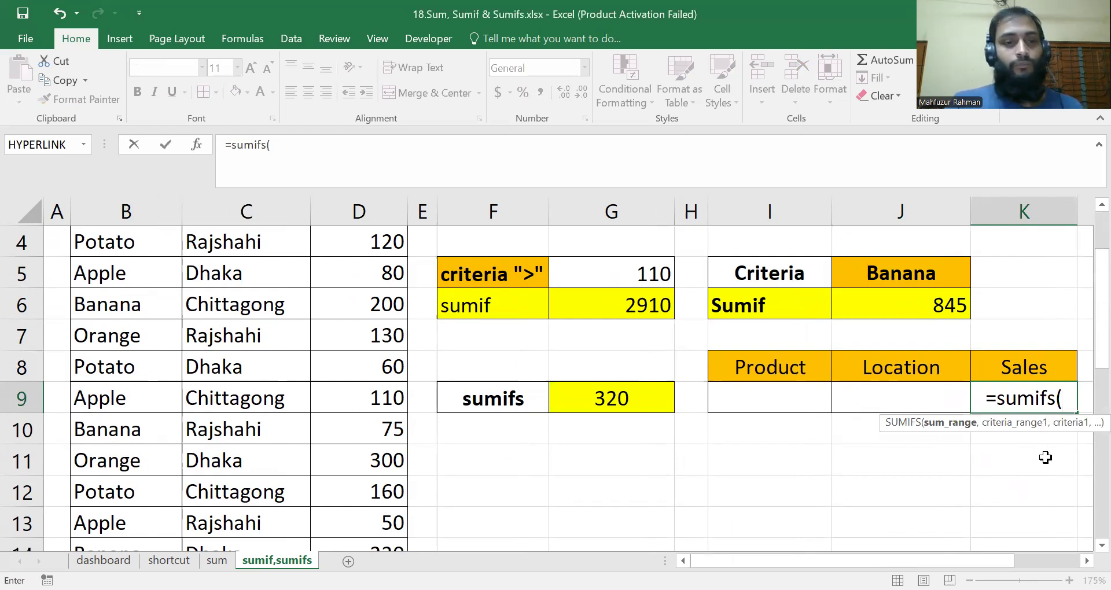
scroll(173, 291, "up", 1)
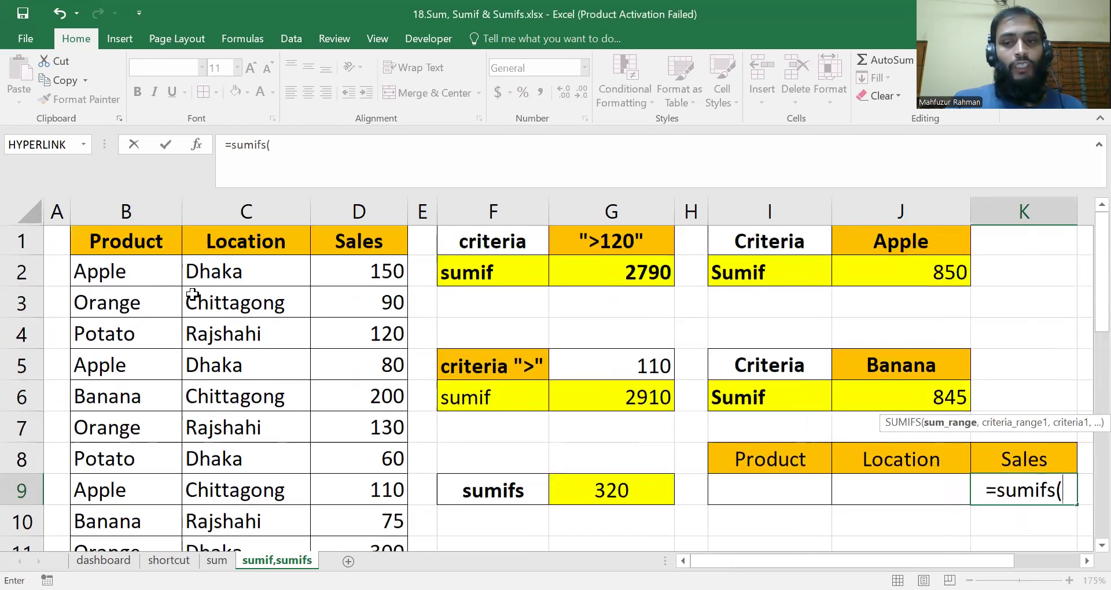
scroll(192, 293, "down", 1)
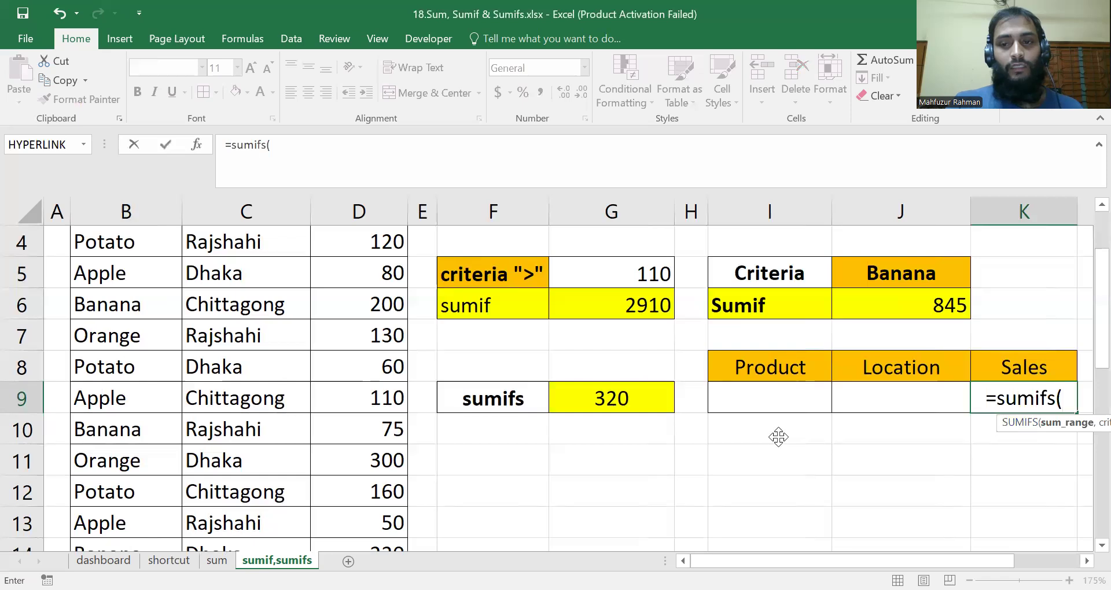
left_click_drag(999, 424, 778, 437)
left_click_drag(851, 560, 885, 561)
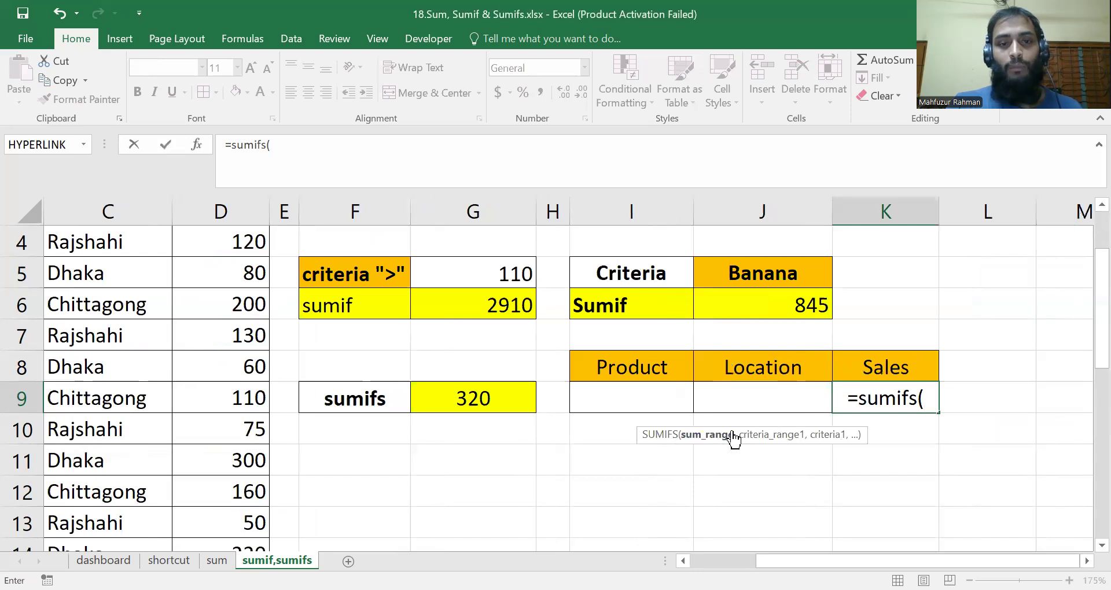
scroll(234, 252, "up", 1)
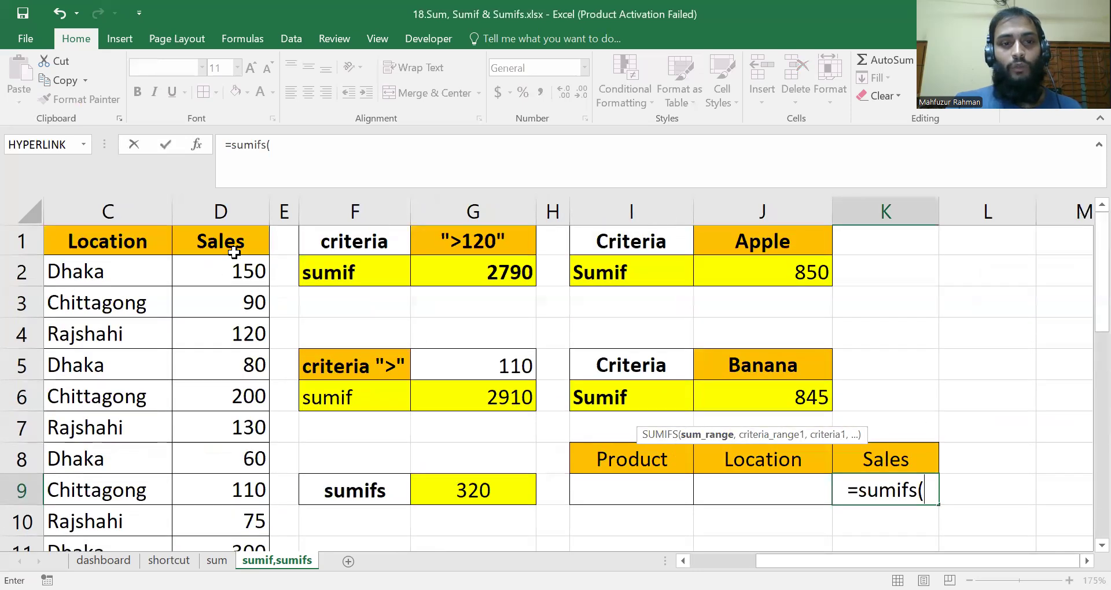
left_click(243, 205)
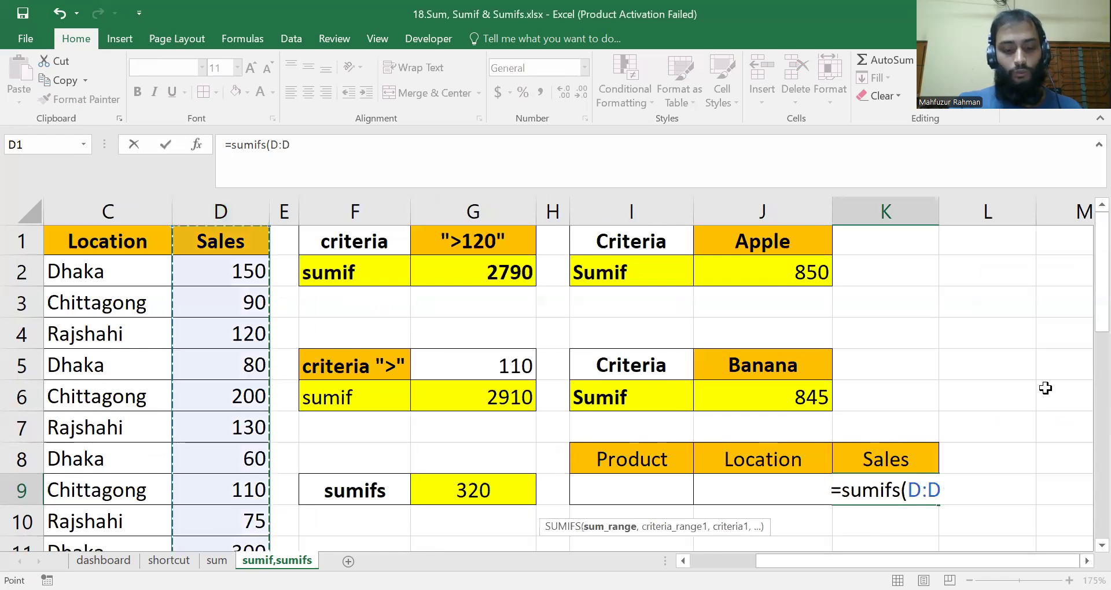
type(",")
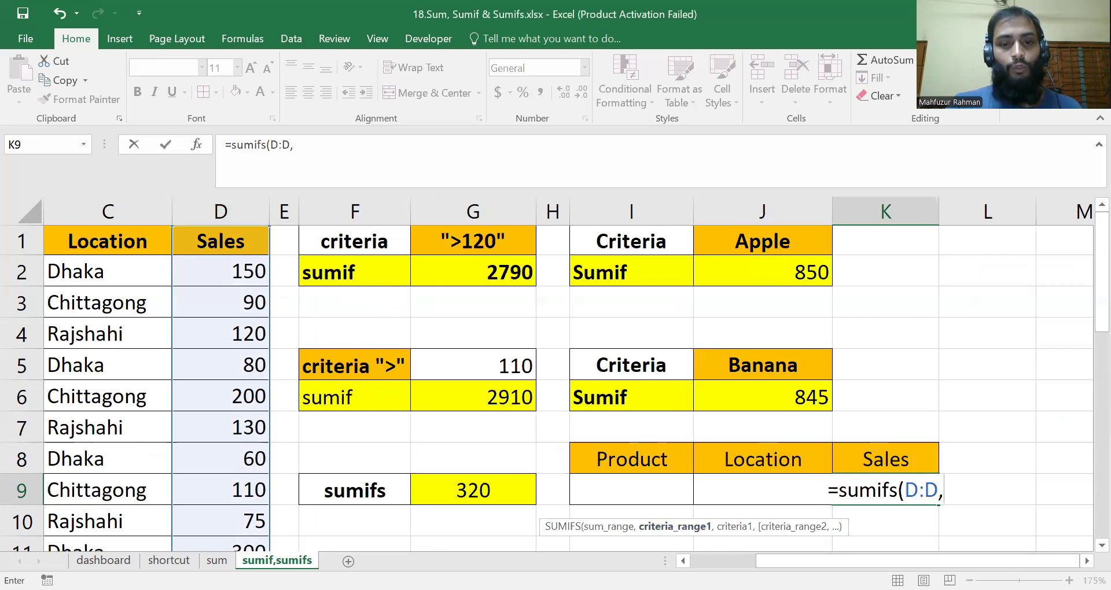
- Add the whole Product column B:B as the formula's first criteria range, with cell I9 as its criterion
left_click_drag(850, 560, 785, 561)
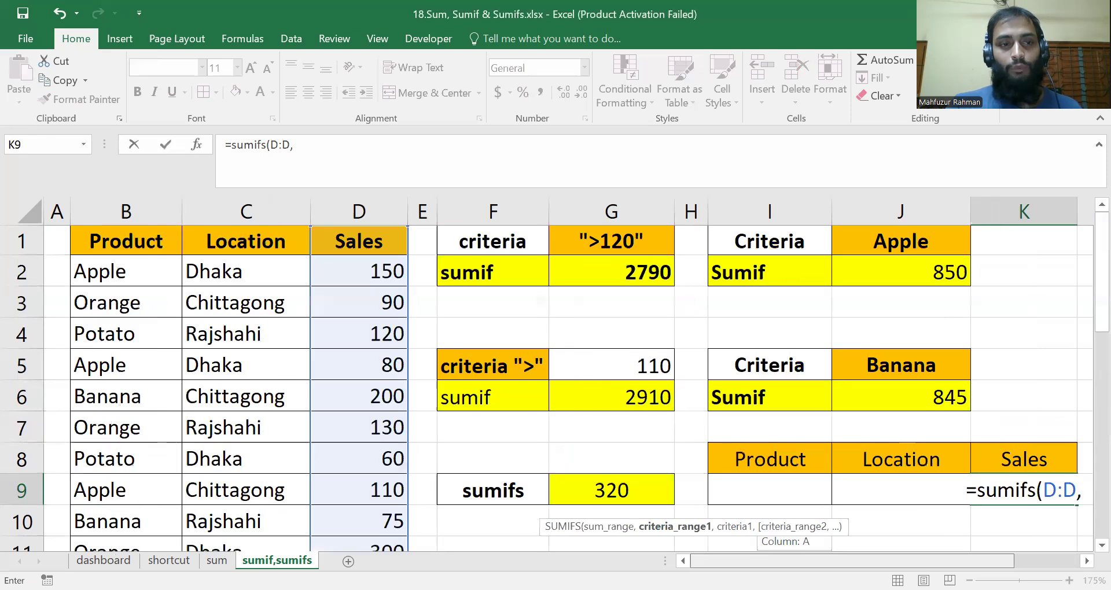
left_click(131, 210)
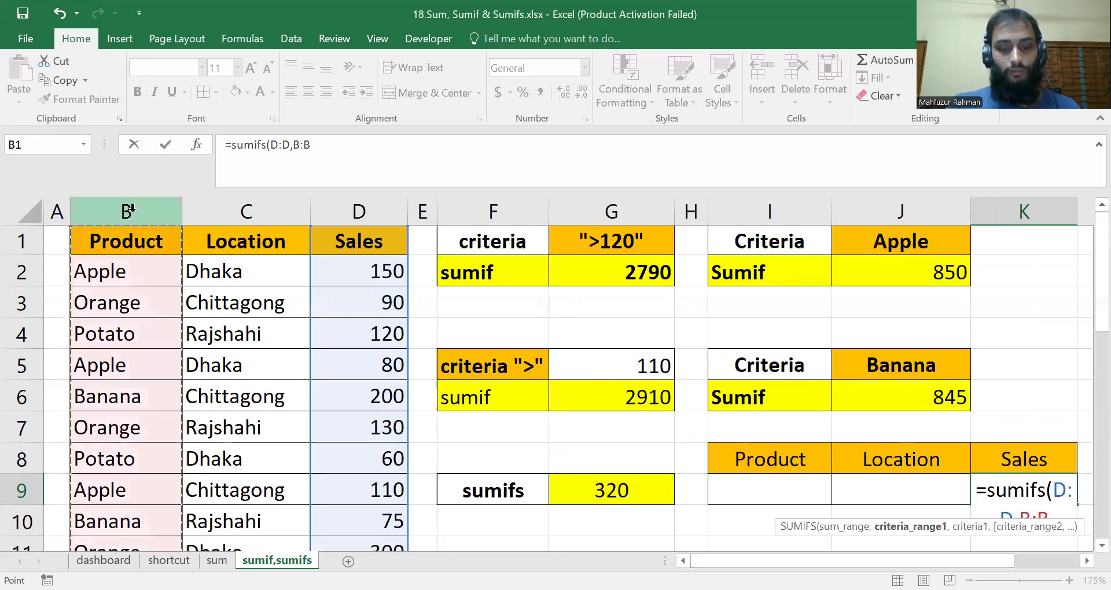
type(",")
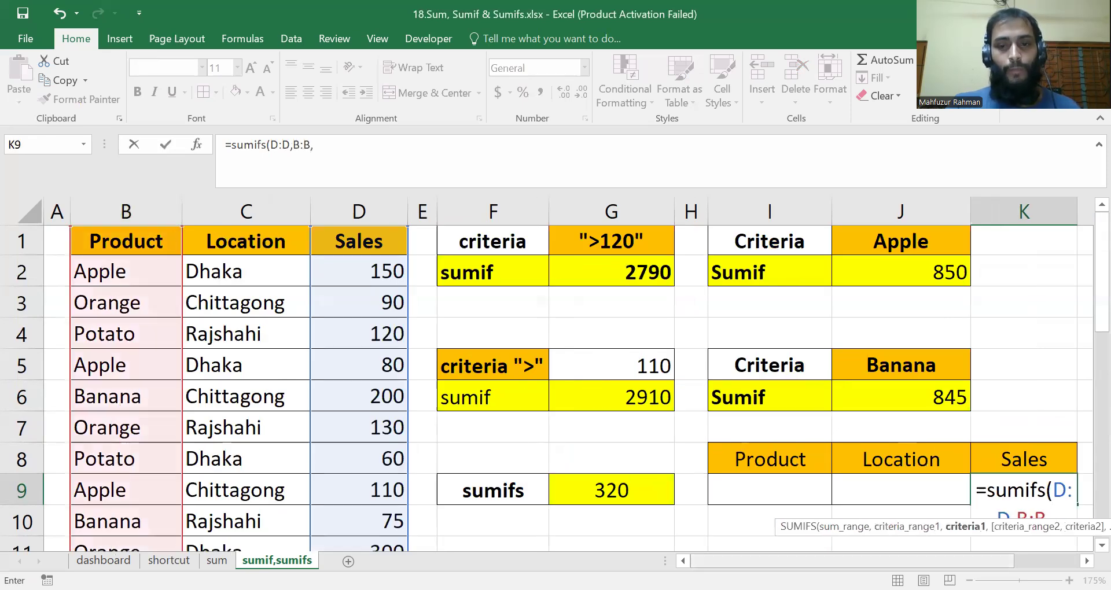
left_click_drag(787, 560, 852, 560)
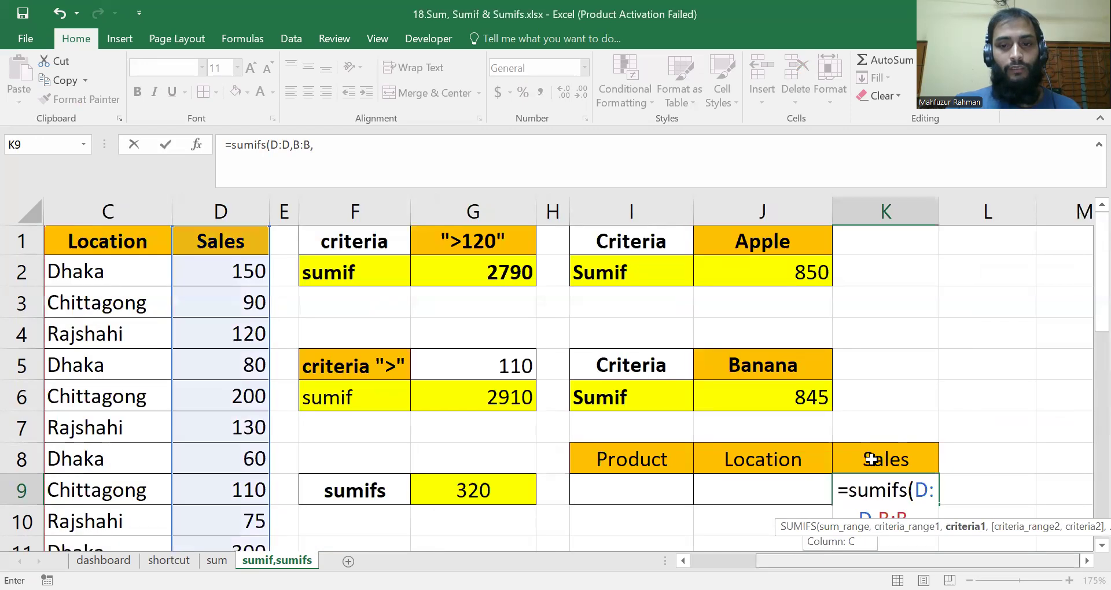
scroll(871, 458, "down", 1)
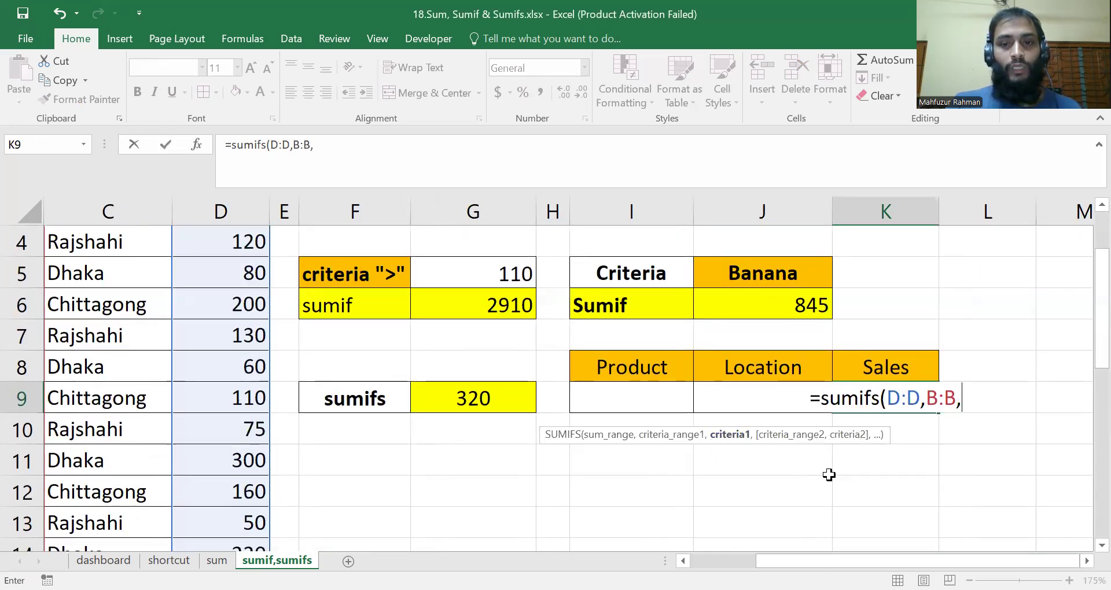
left_click(623, 400)
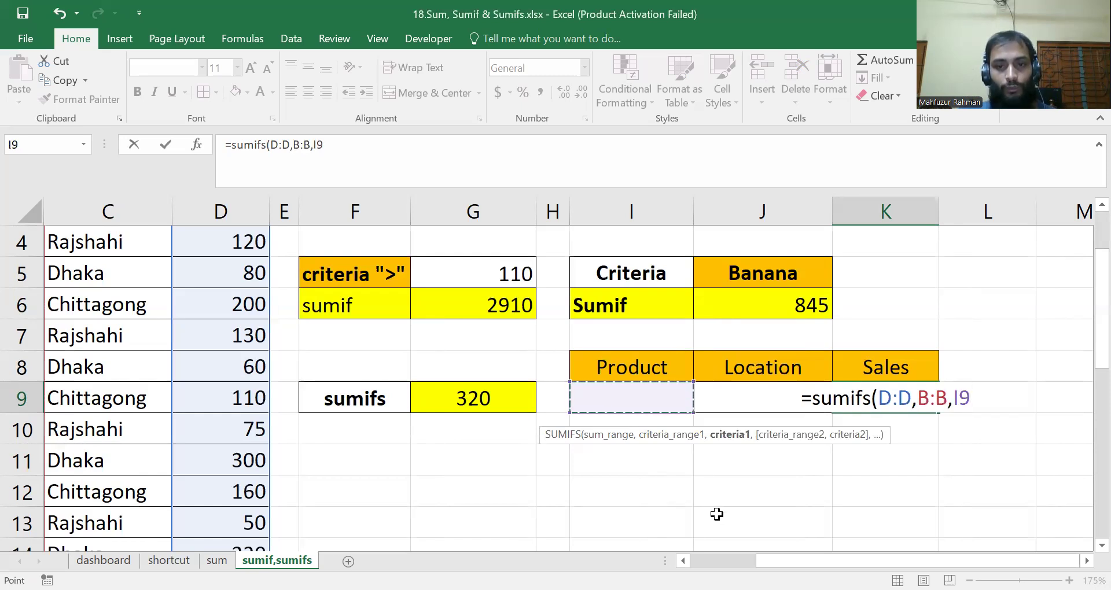
type(",")
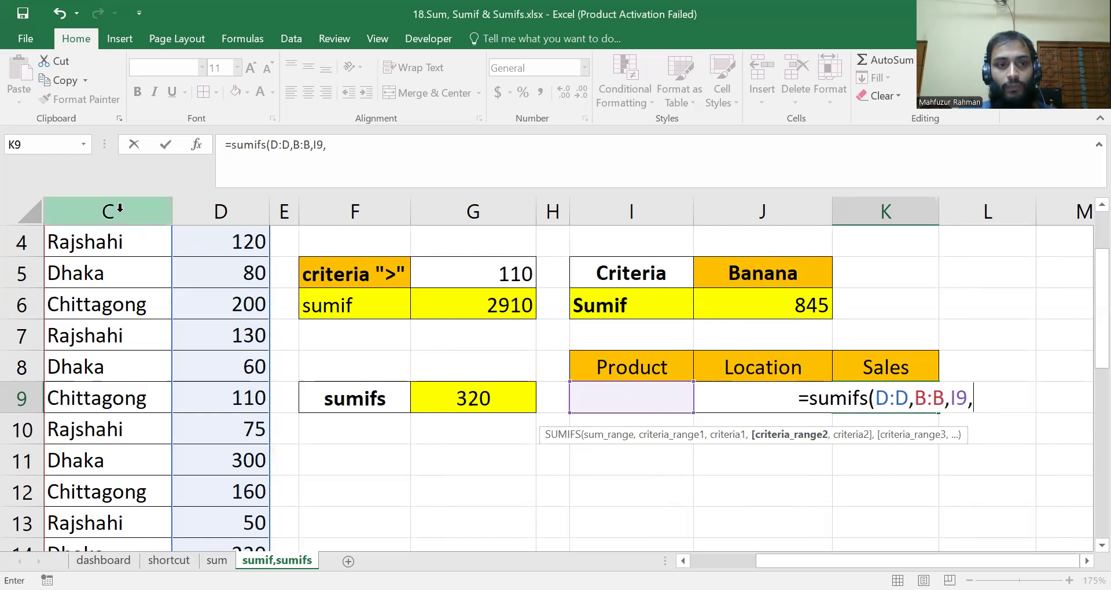
- Complete the K9 SUMIFS formula with the whole Location column C:C as second criteria range and cell J9 as its criterion
scroll(107, 232, "up", 1)
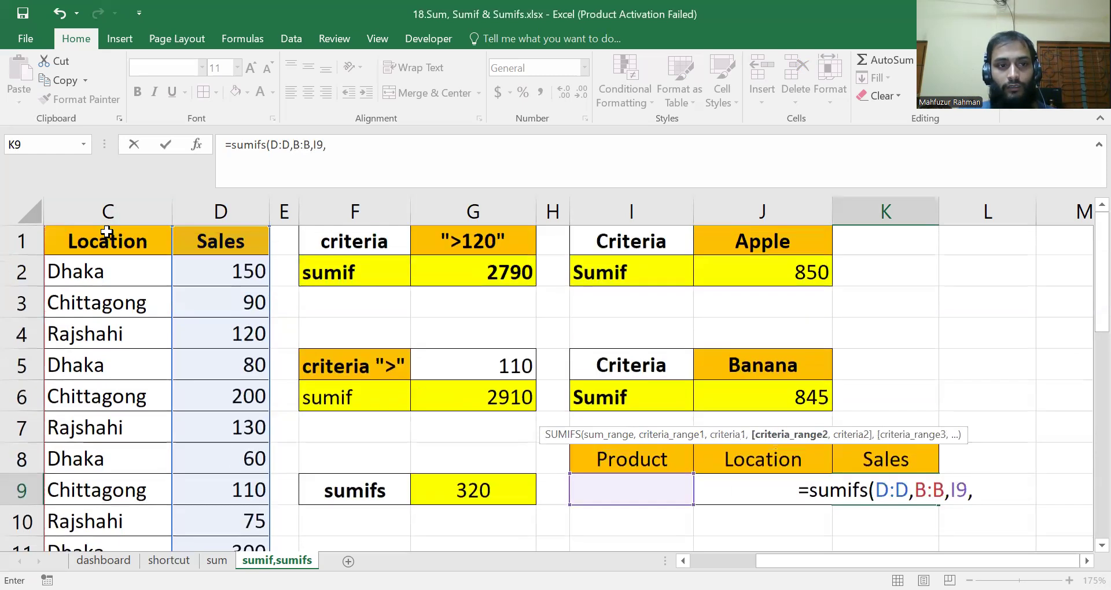
left_click(108, 211)
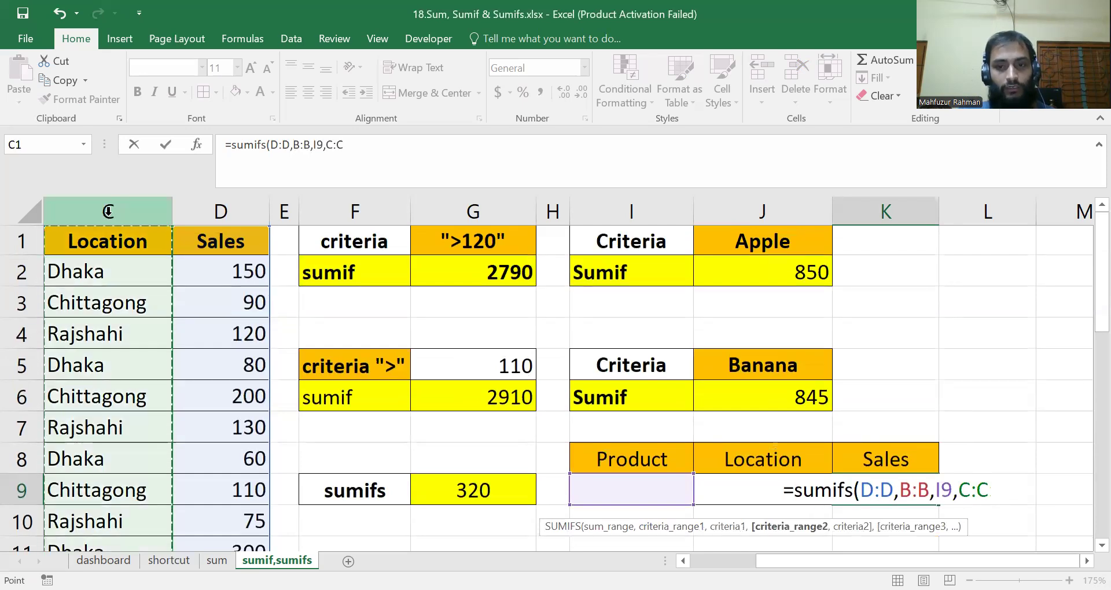
type(",")
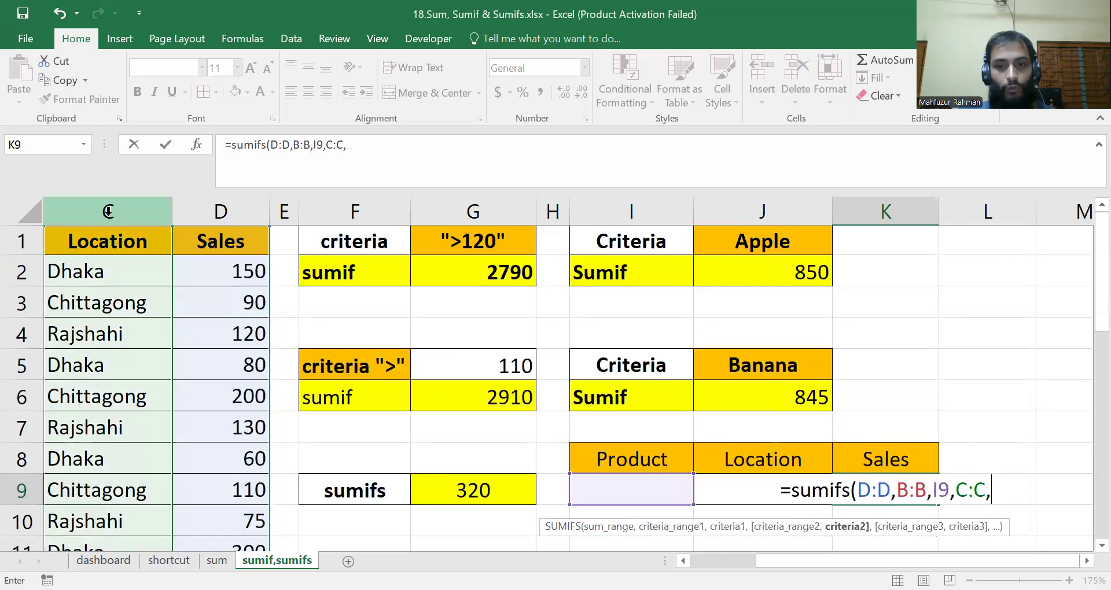
left_click(724, 487)
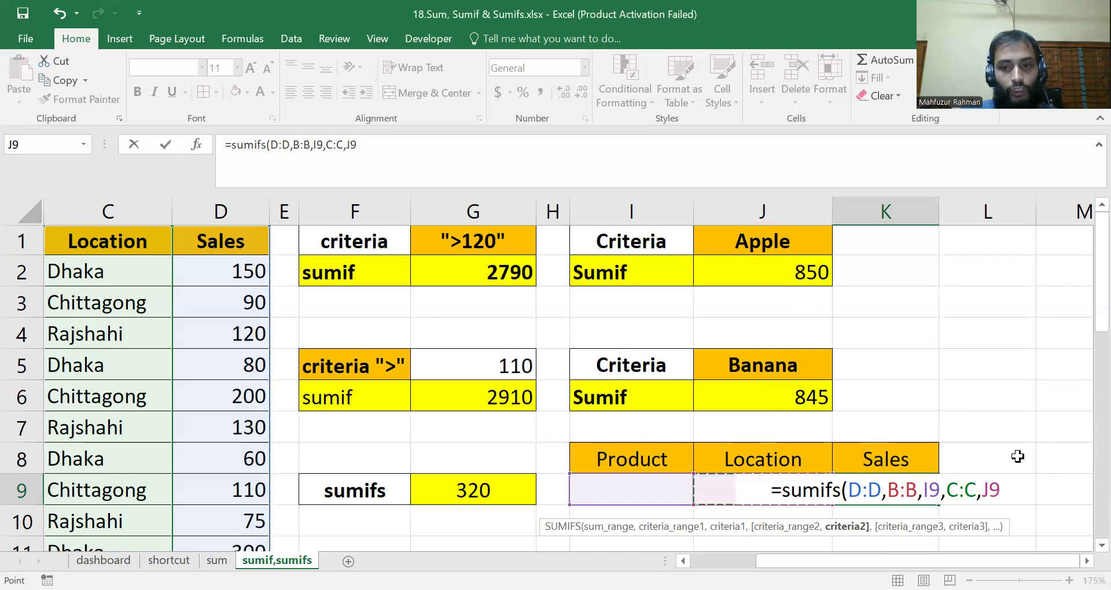
type(")")
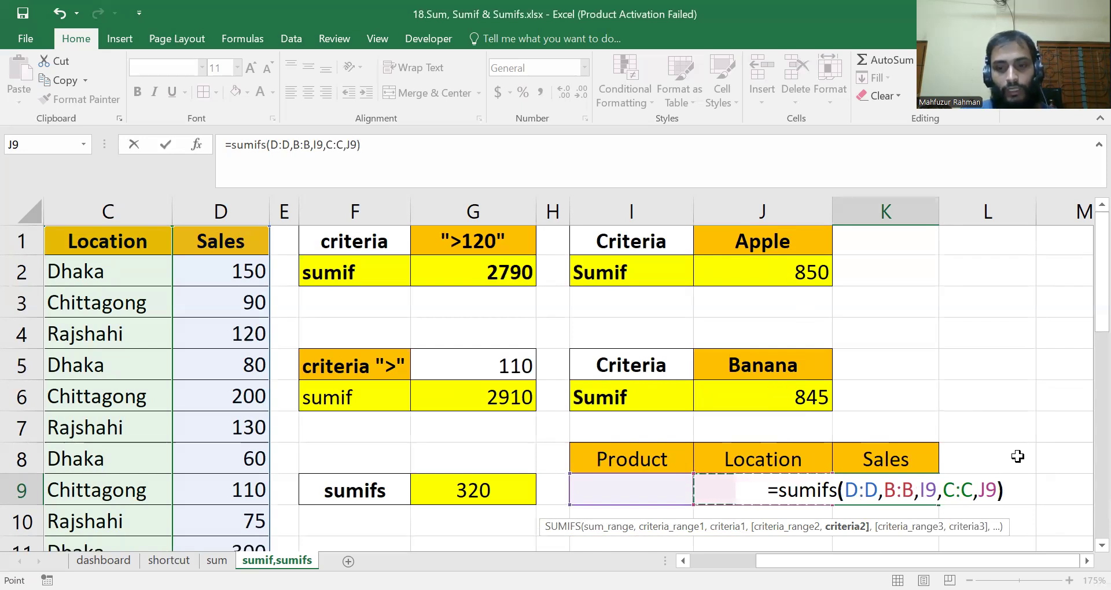
key("Return")
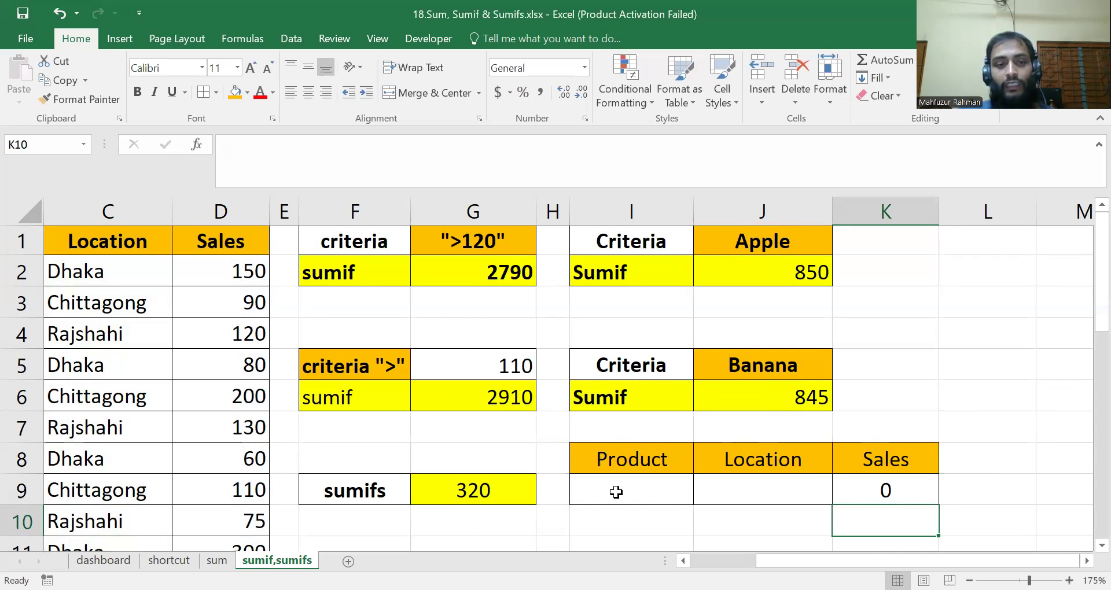
left_click(708, 560)
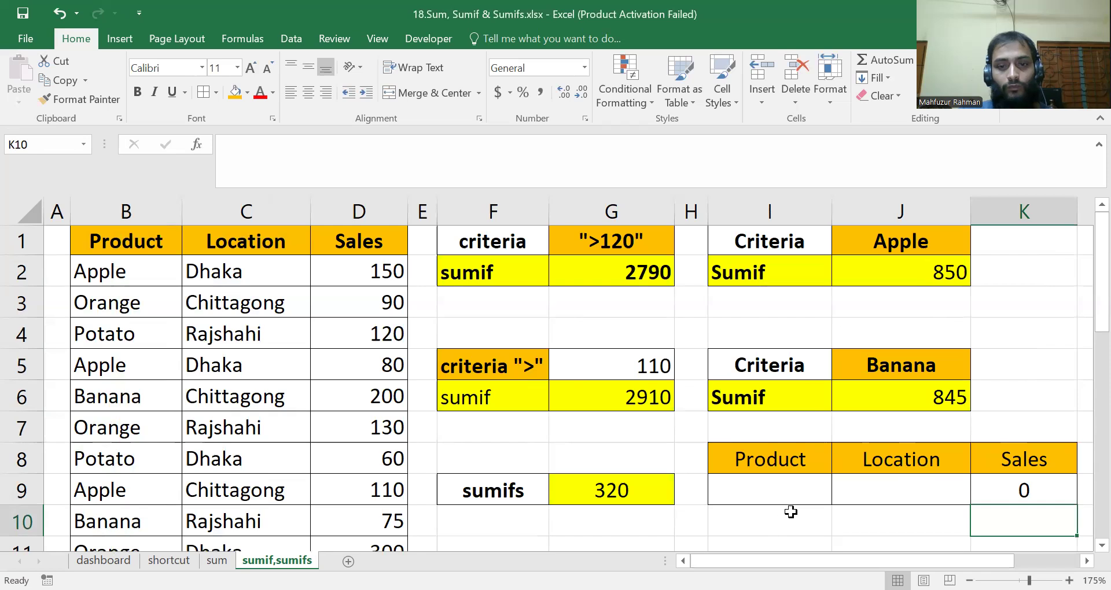
- Choose Apple as the product criterion in cell I9 and Dhaka as the location criterion in J9
scroll(785, 516, "down", 1)
left_click(721, 466)
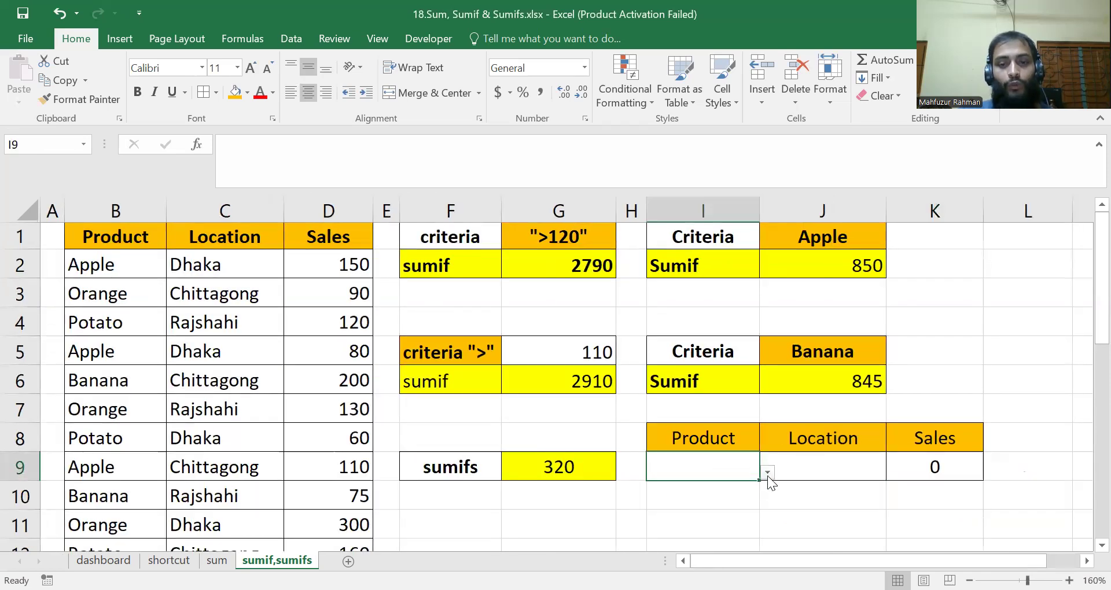
left_click(768, 473)
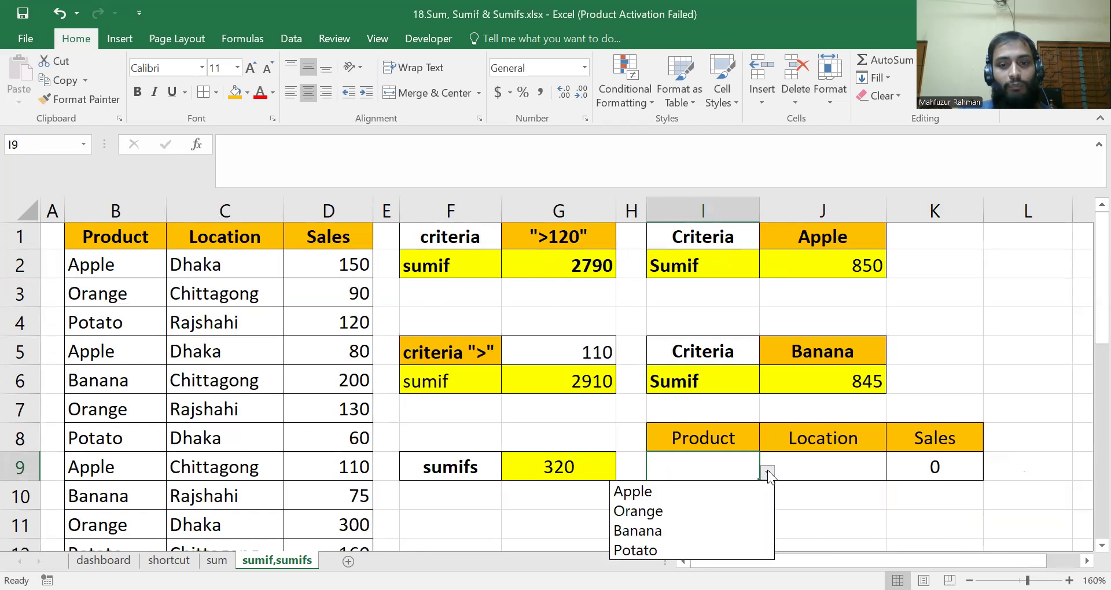
left_click(661, 494)
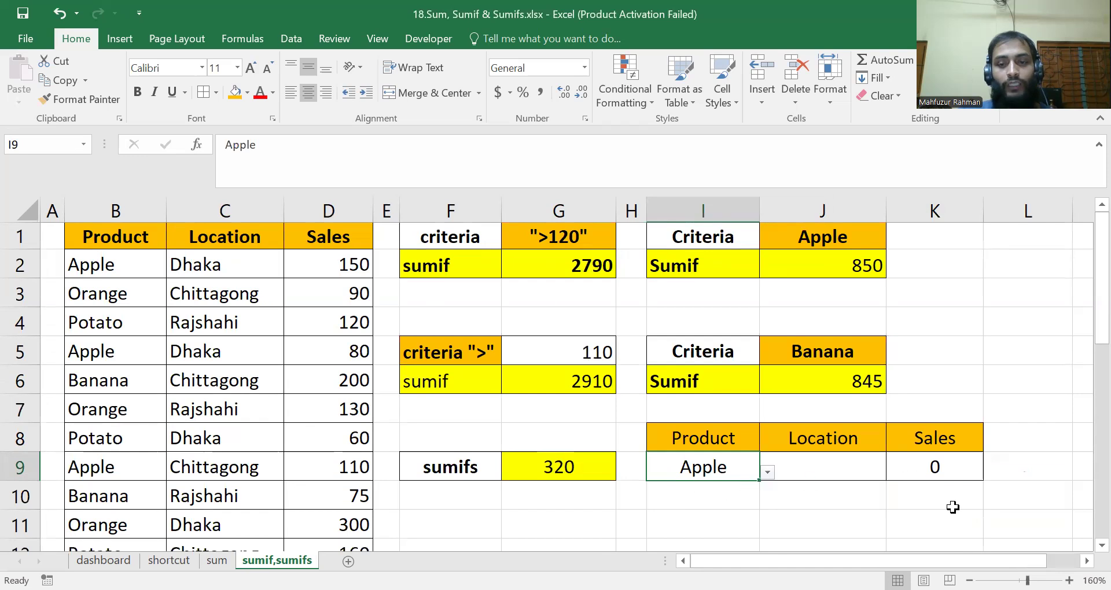
left_click(824, 462)
left_click(893, 473)
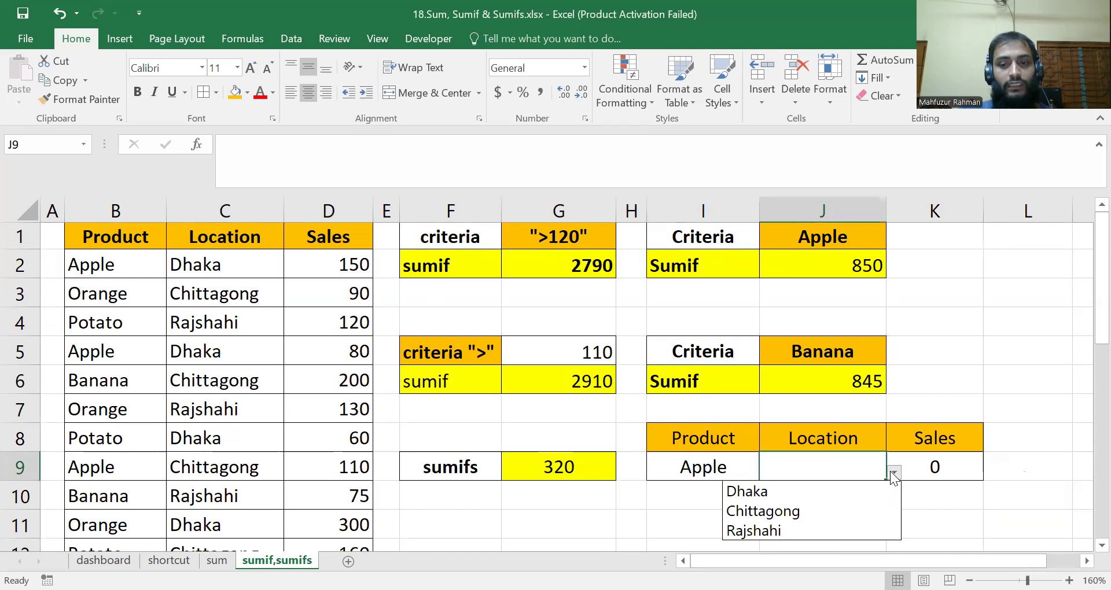
left_click(777, 494)
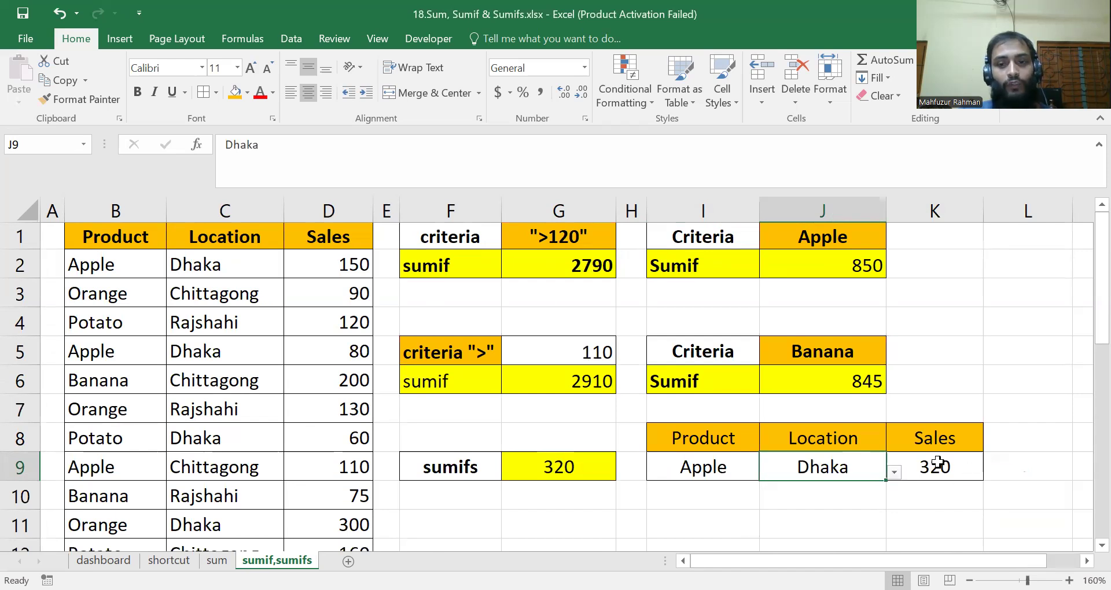
- Test the SUMIFS total with the location criterion in J9 set to Chittagong and after that Rajshahi
left_click(894, 473)
left_click(791, 506)
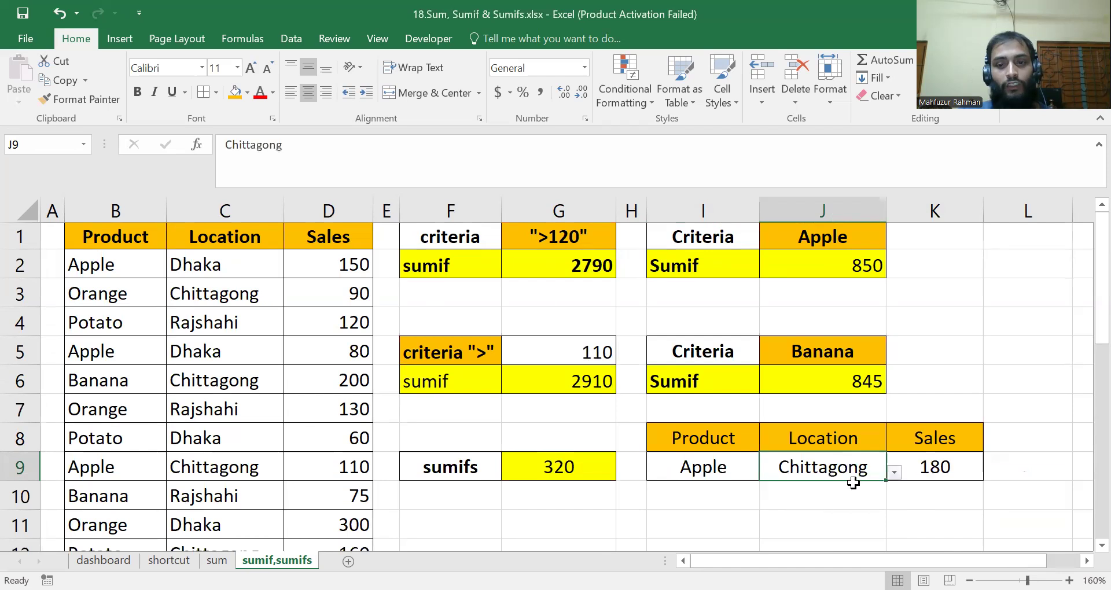
left_click(894, 471)
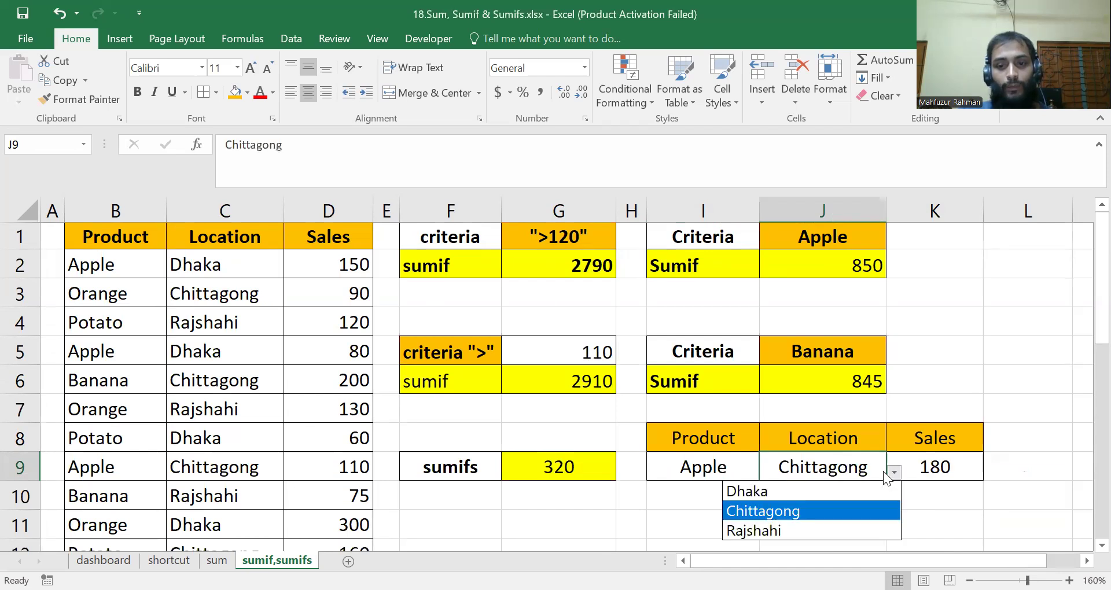
left_click(780, 531)
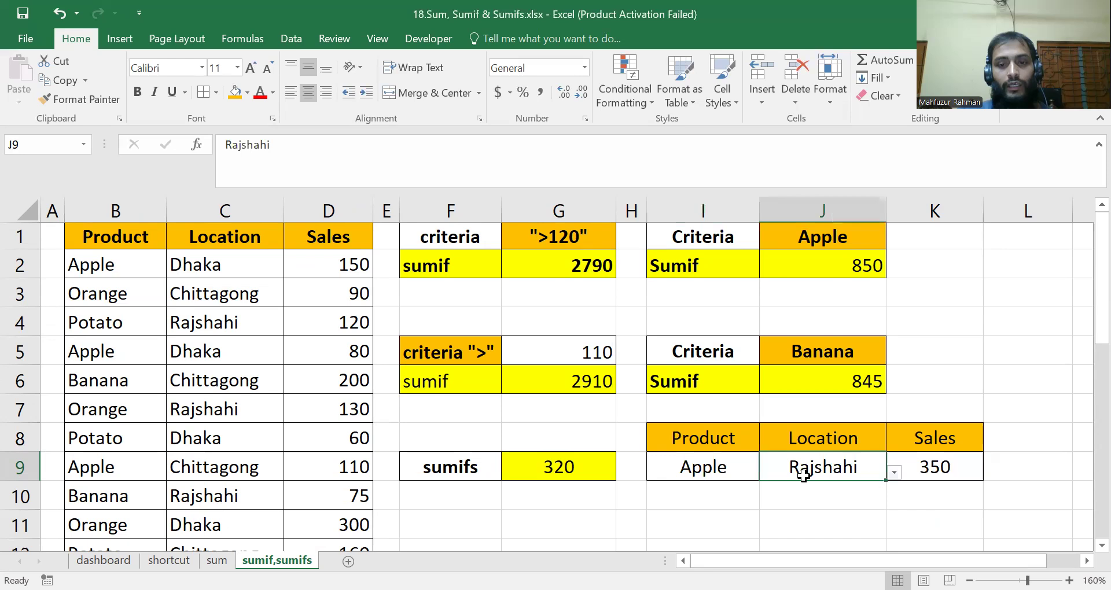
- Switch the product criterion in I9 to Orange, Banana and finally Potato to test the SUMIFS total
left_click(705, 467)
left_click(769, 473)
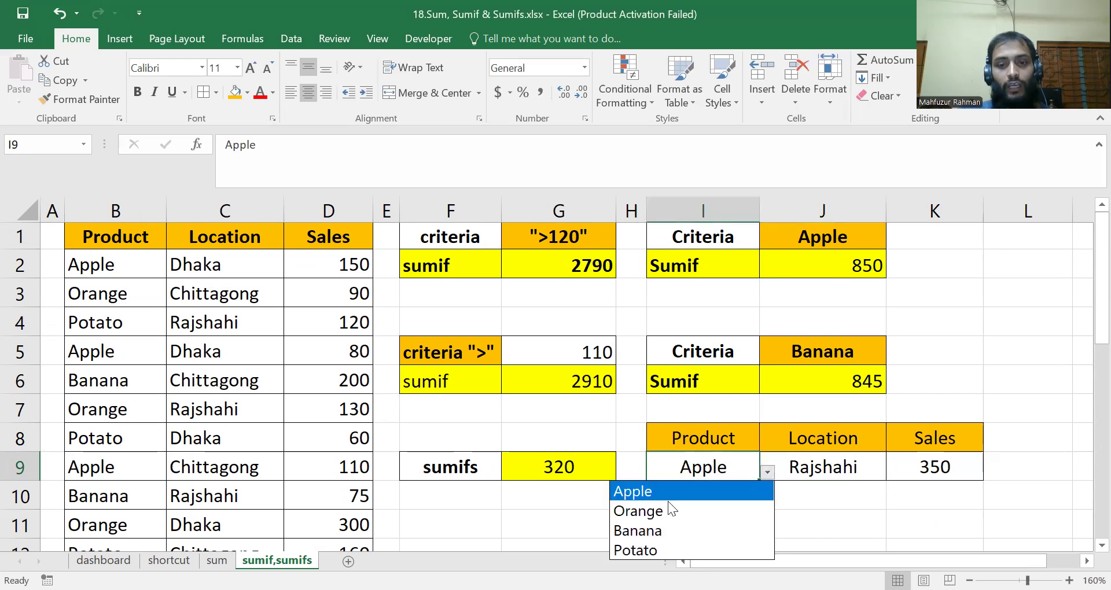
left_click(660, 509)
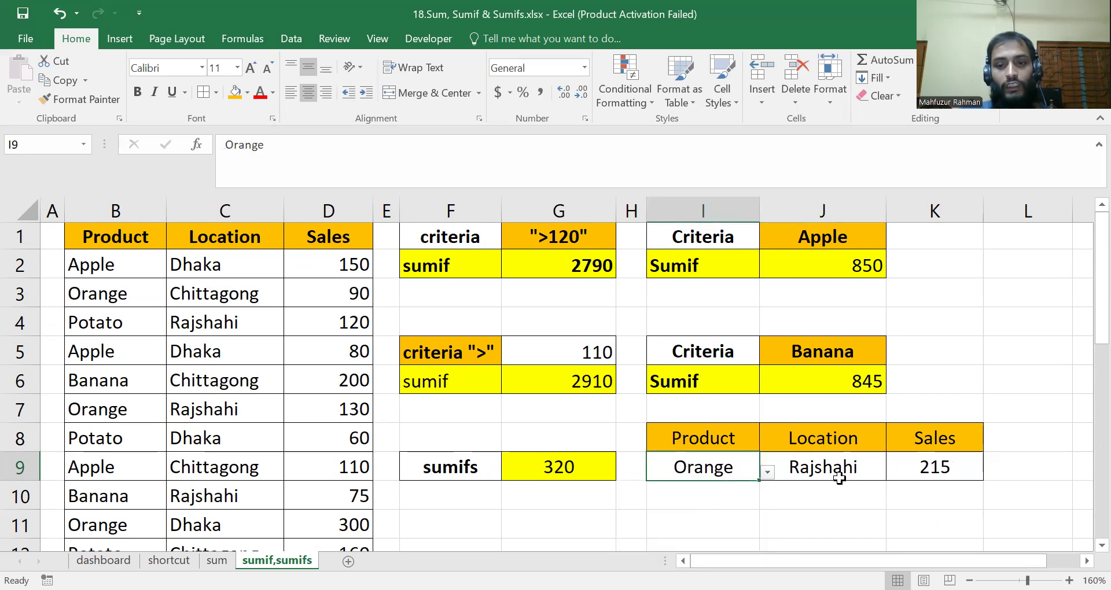
left_click(767, 472)
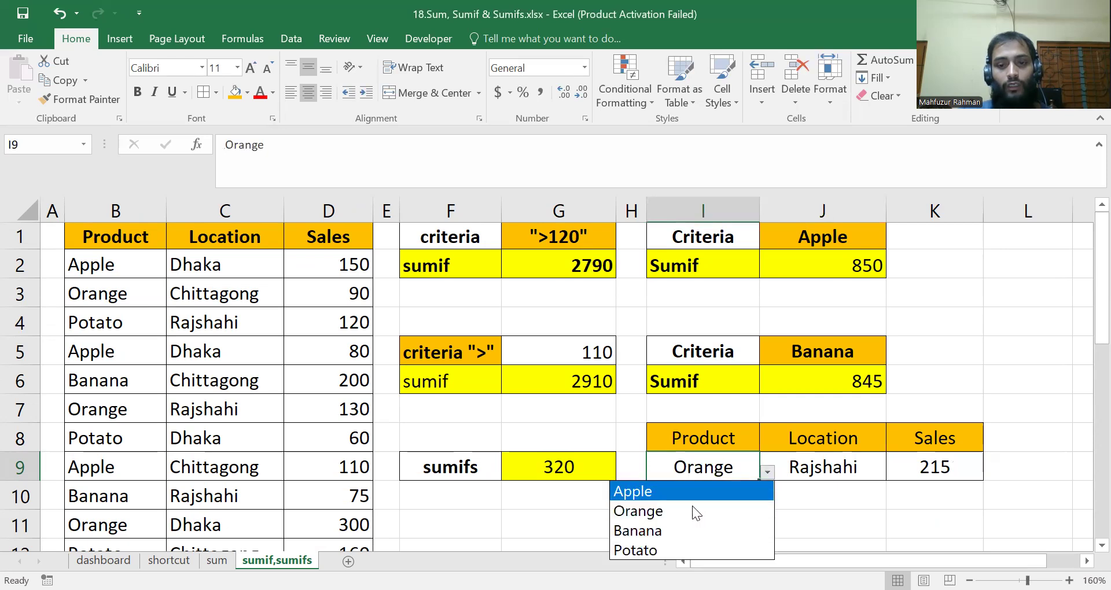
left_click(665, 526)
left_click(767, 472)
left_click(677, 550)
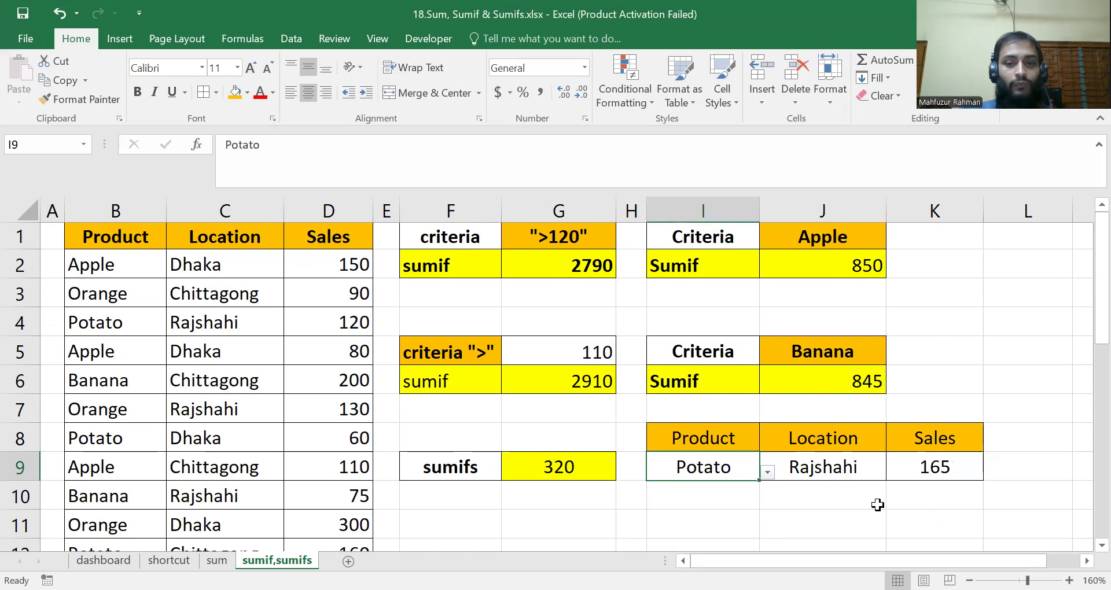
- Set the location criterion in J9 to Dhaka for the Potato total and leave the criteria table
left_click(856, 467)
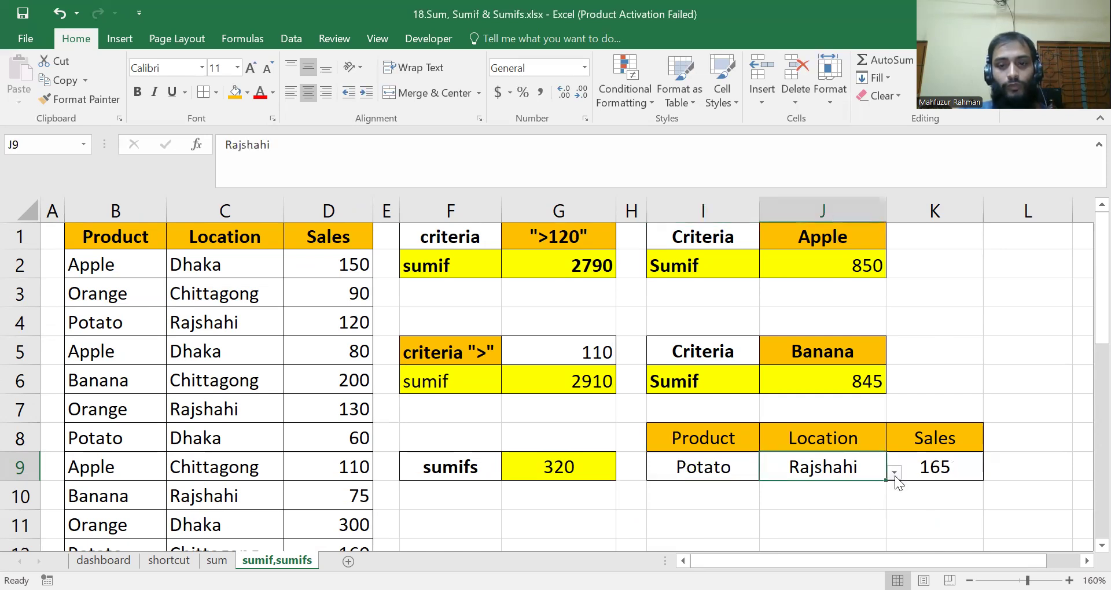
left_click(893, 473)
left_click(781, 485)
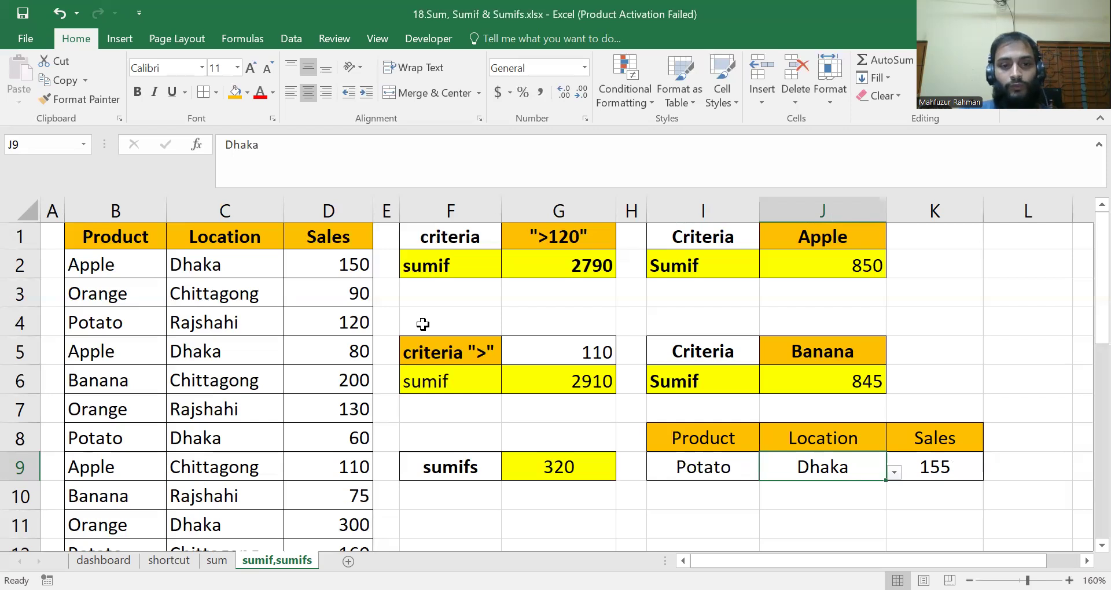
left_click(454, 519)
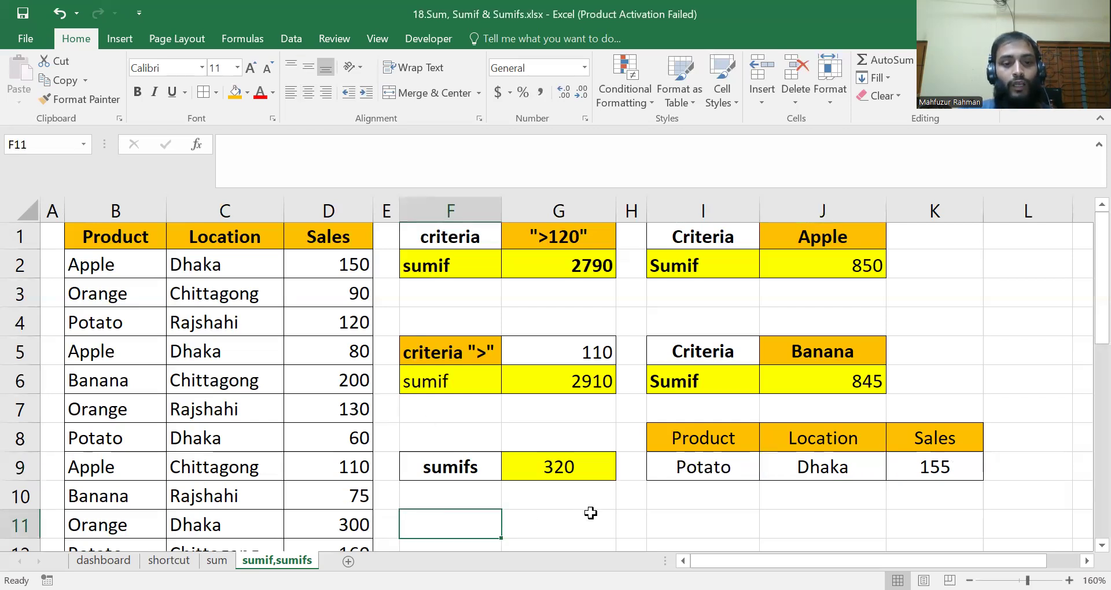